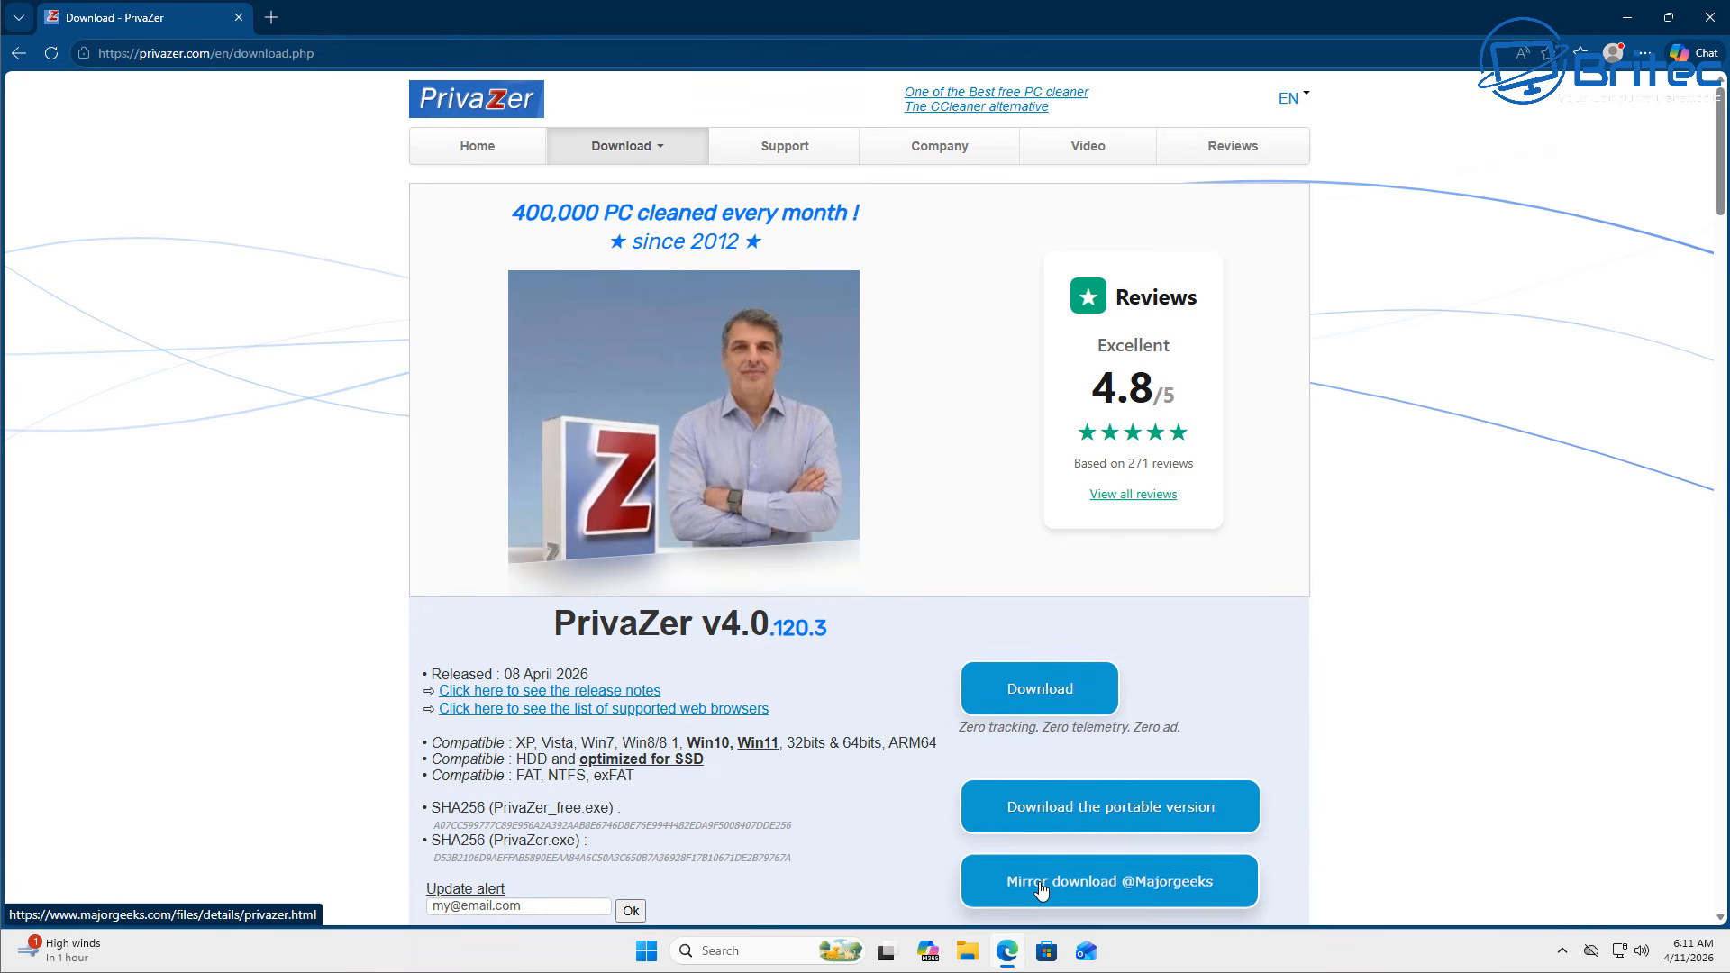
Download PrivaZer.exe from the PrivaZer website, launch it, minimize the browser and allow the program to make changes
left_click(1042, 802)
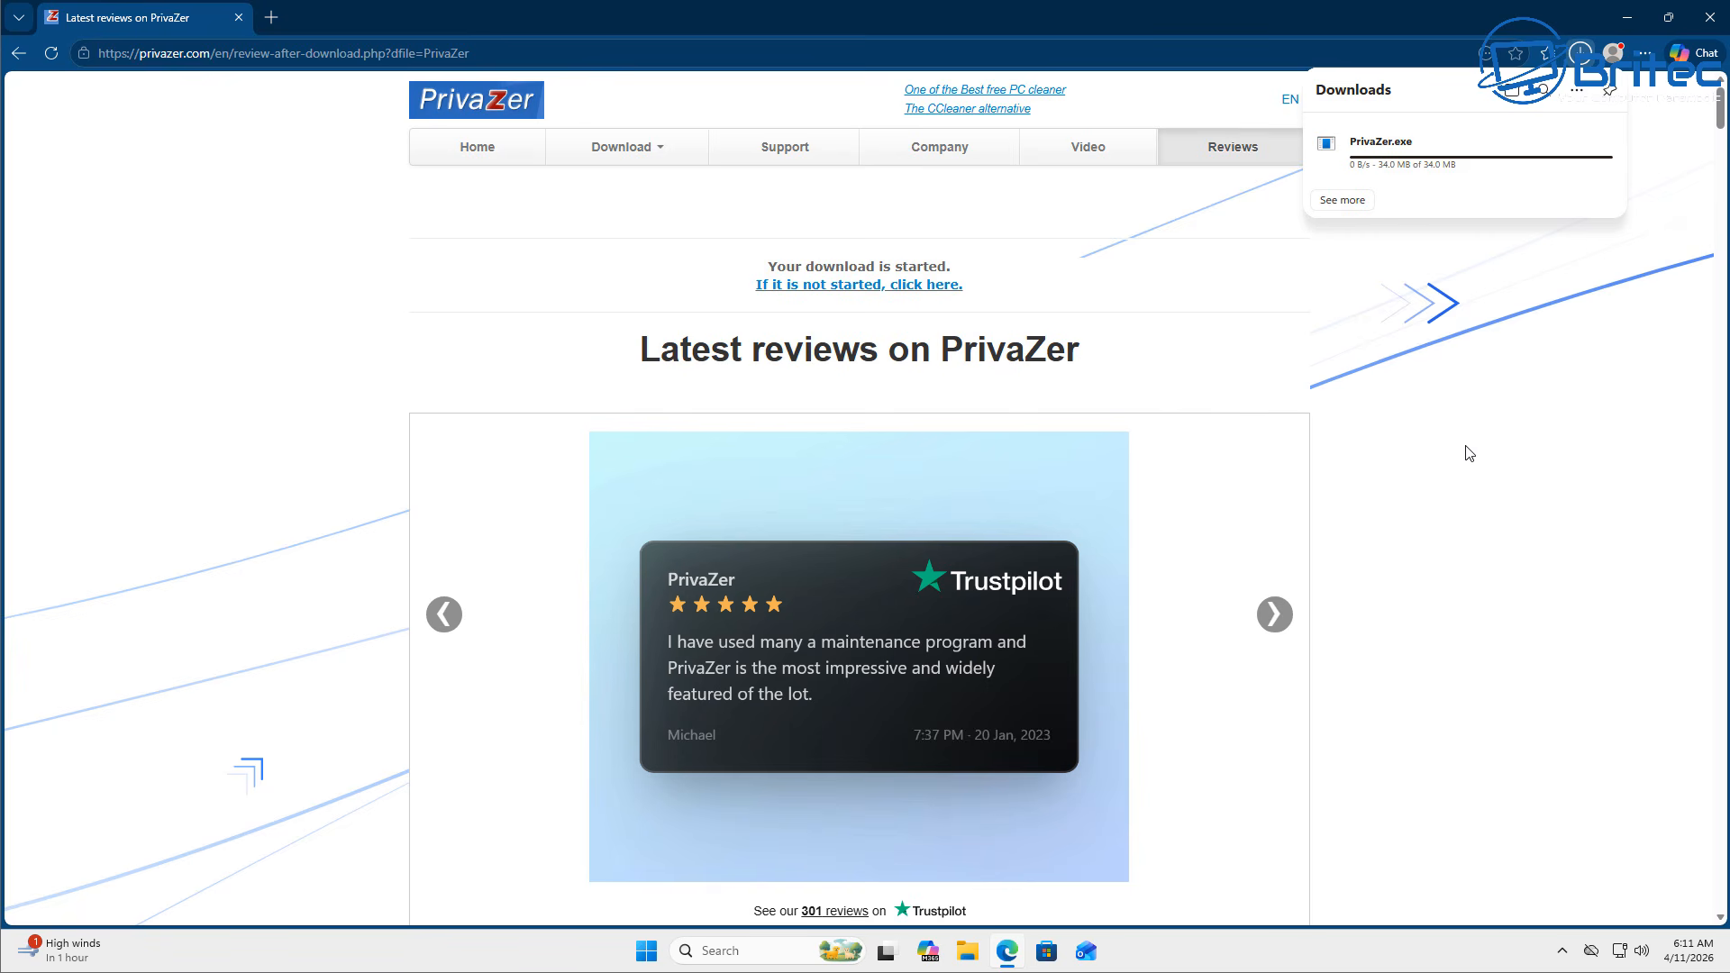
mouse_move(1402, 144)
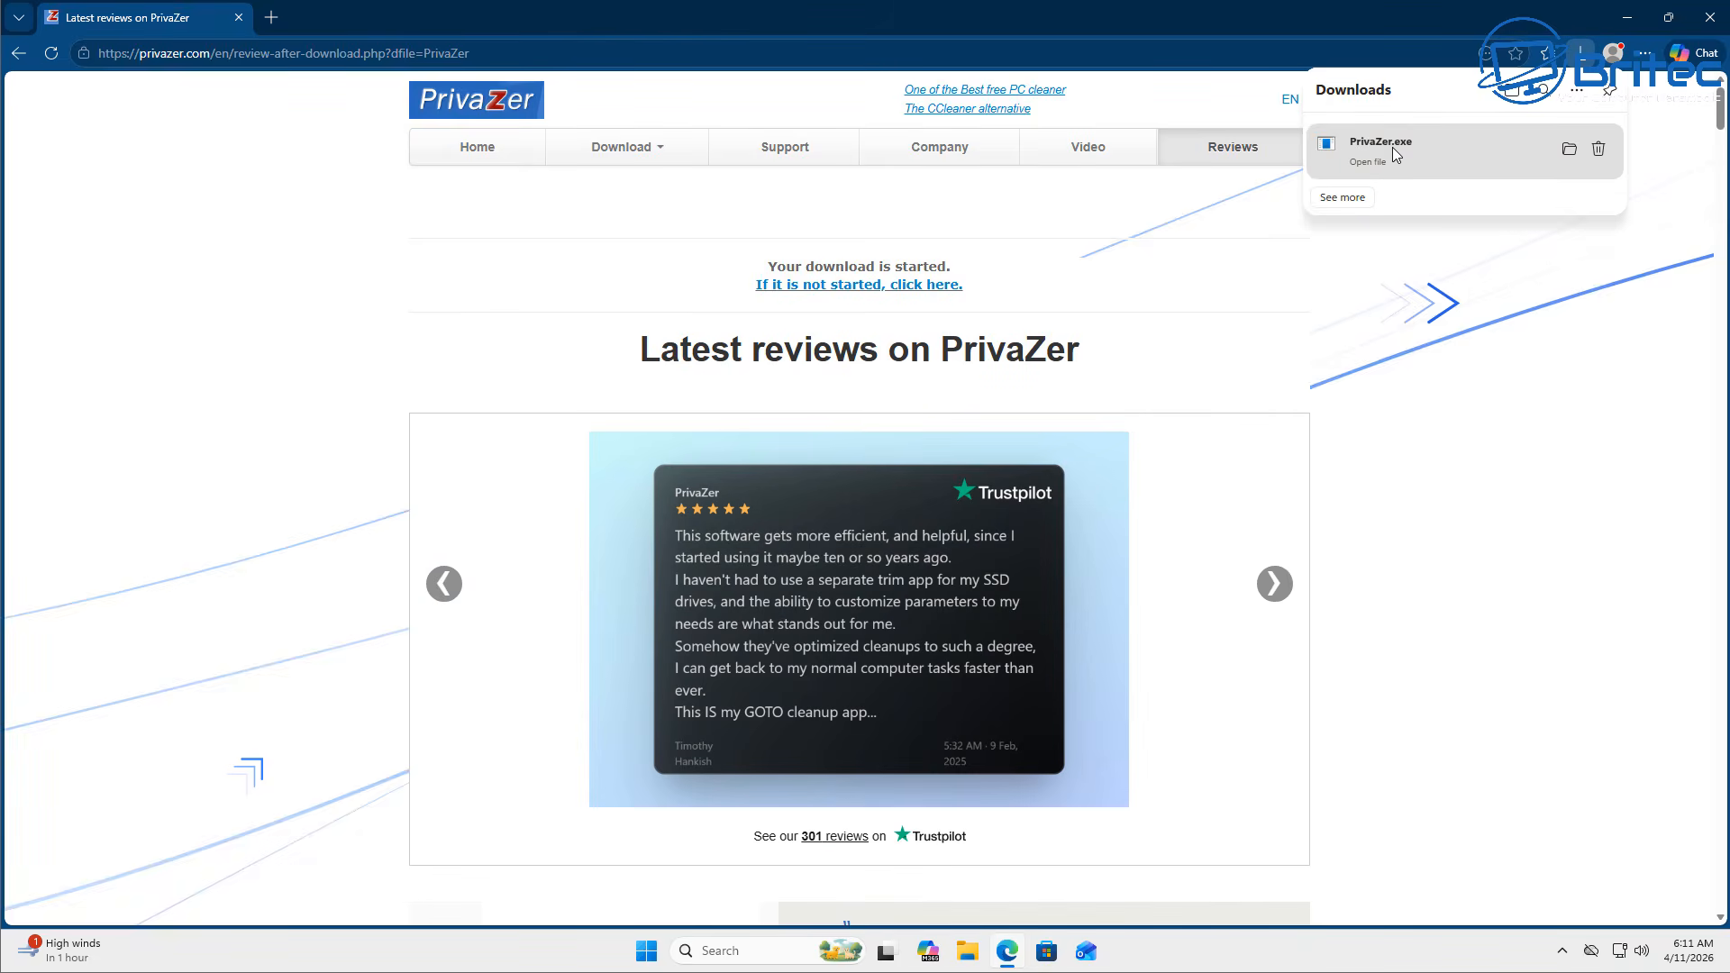
left_click(1620, 22)
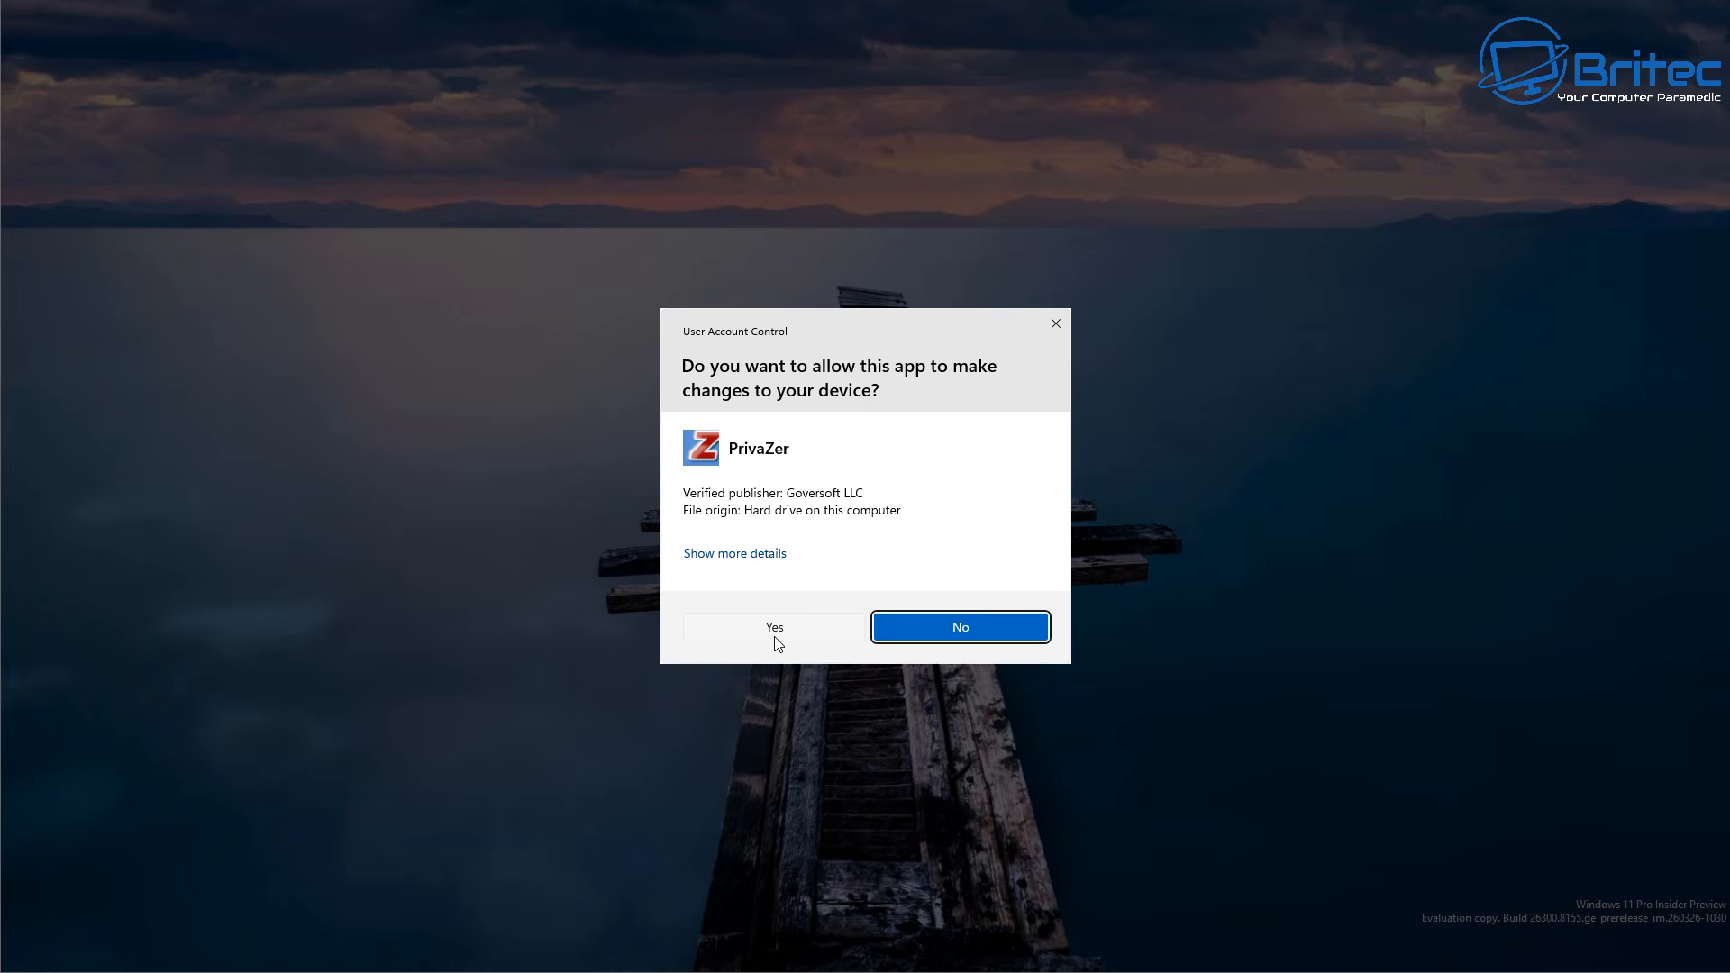
left_click(774, 630)
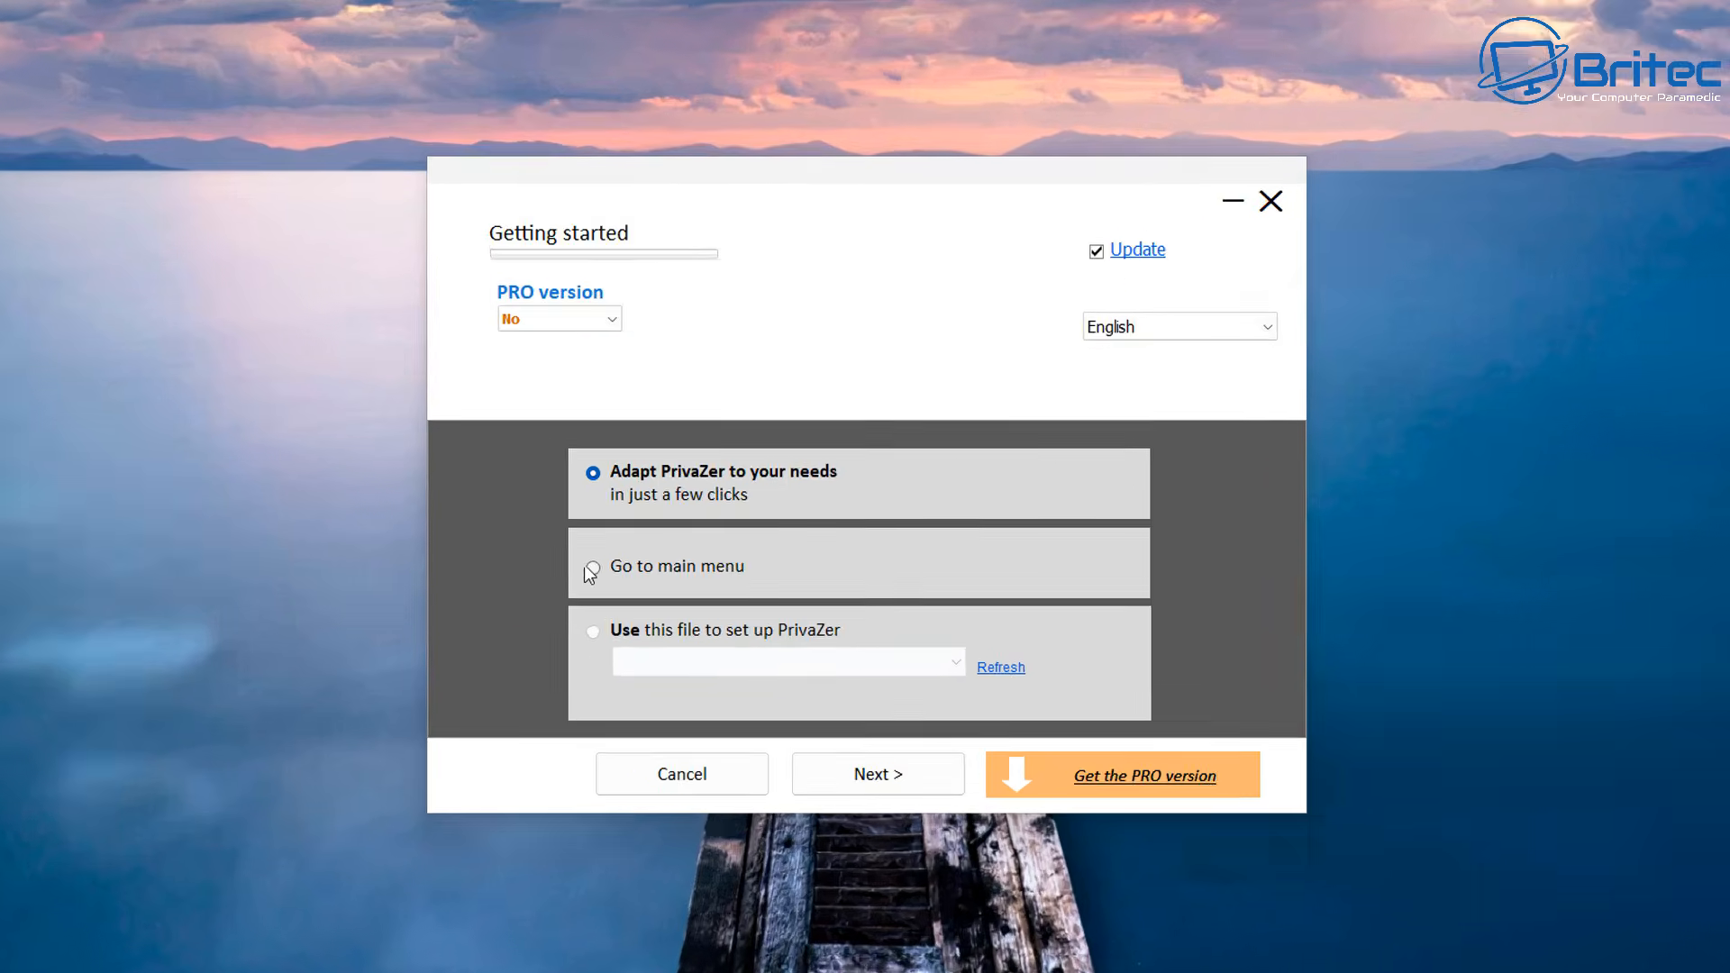
Choose English as the interface language and set the PRO version option to No
left_click(1123, 329)
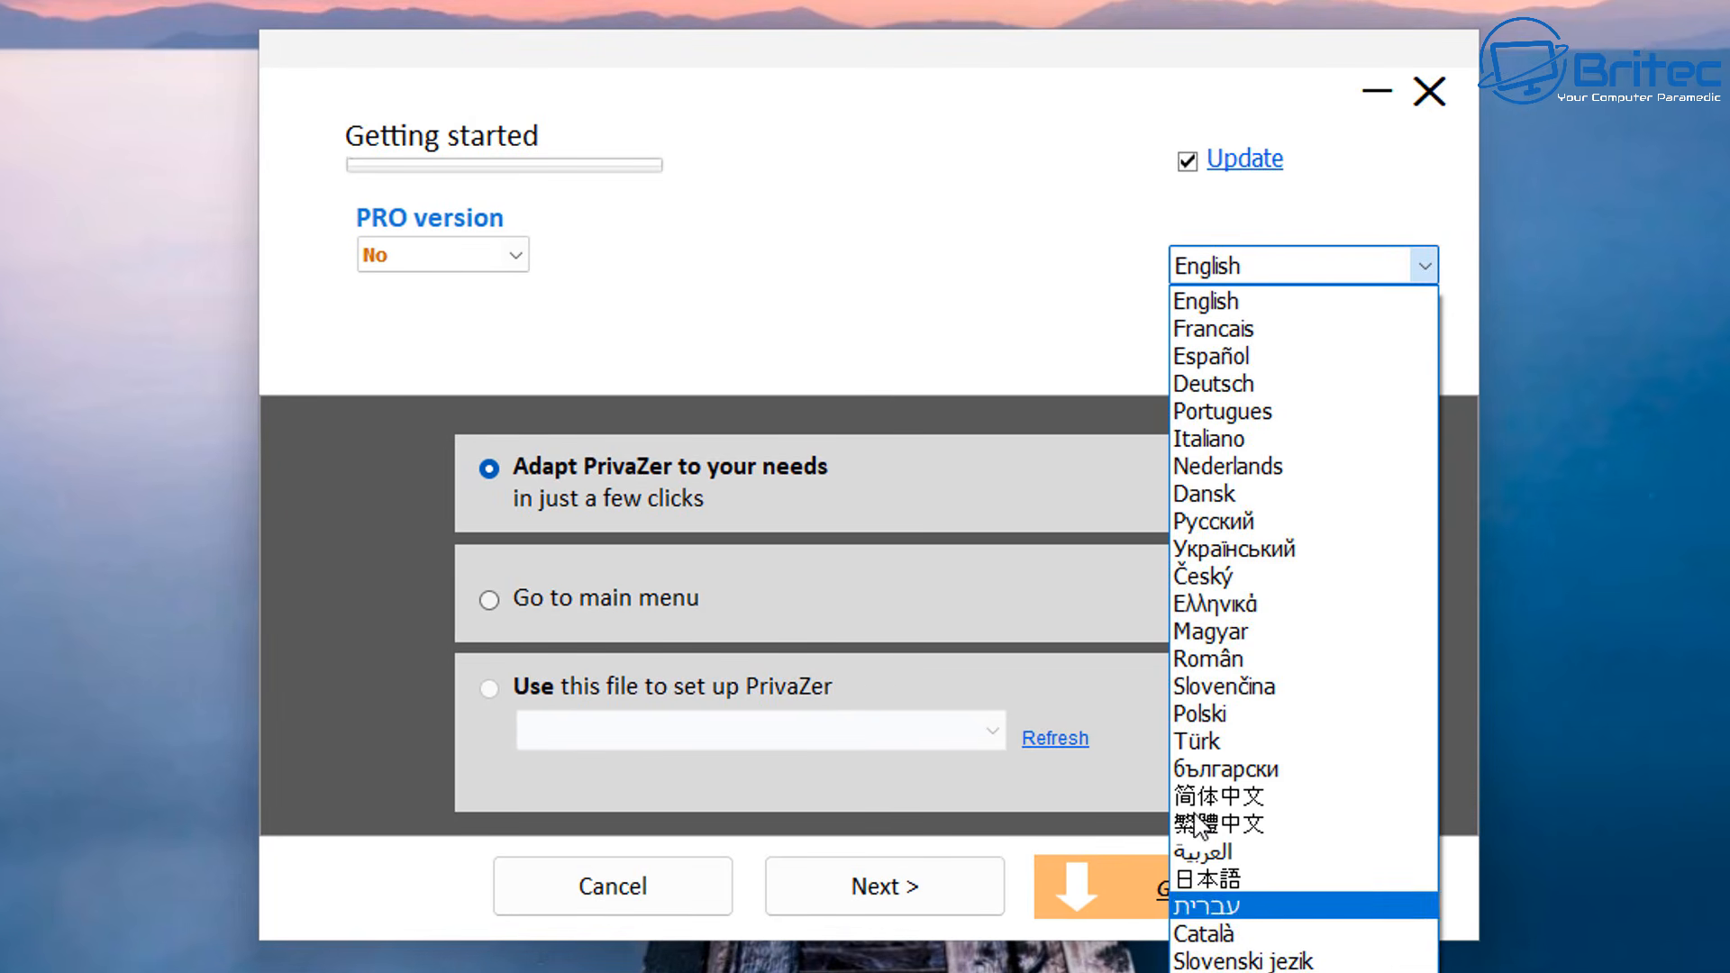
left_click(1210, 305)
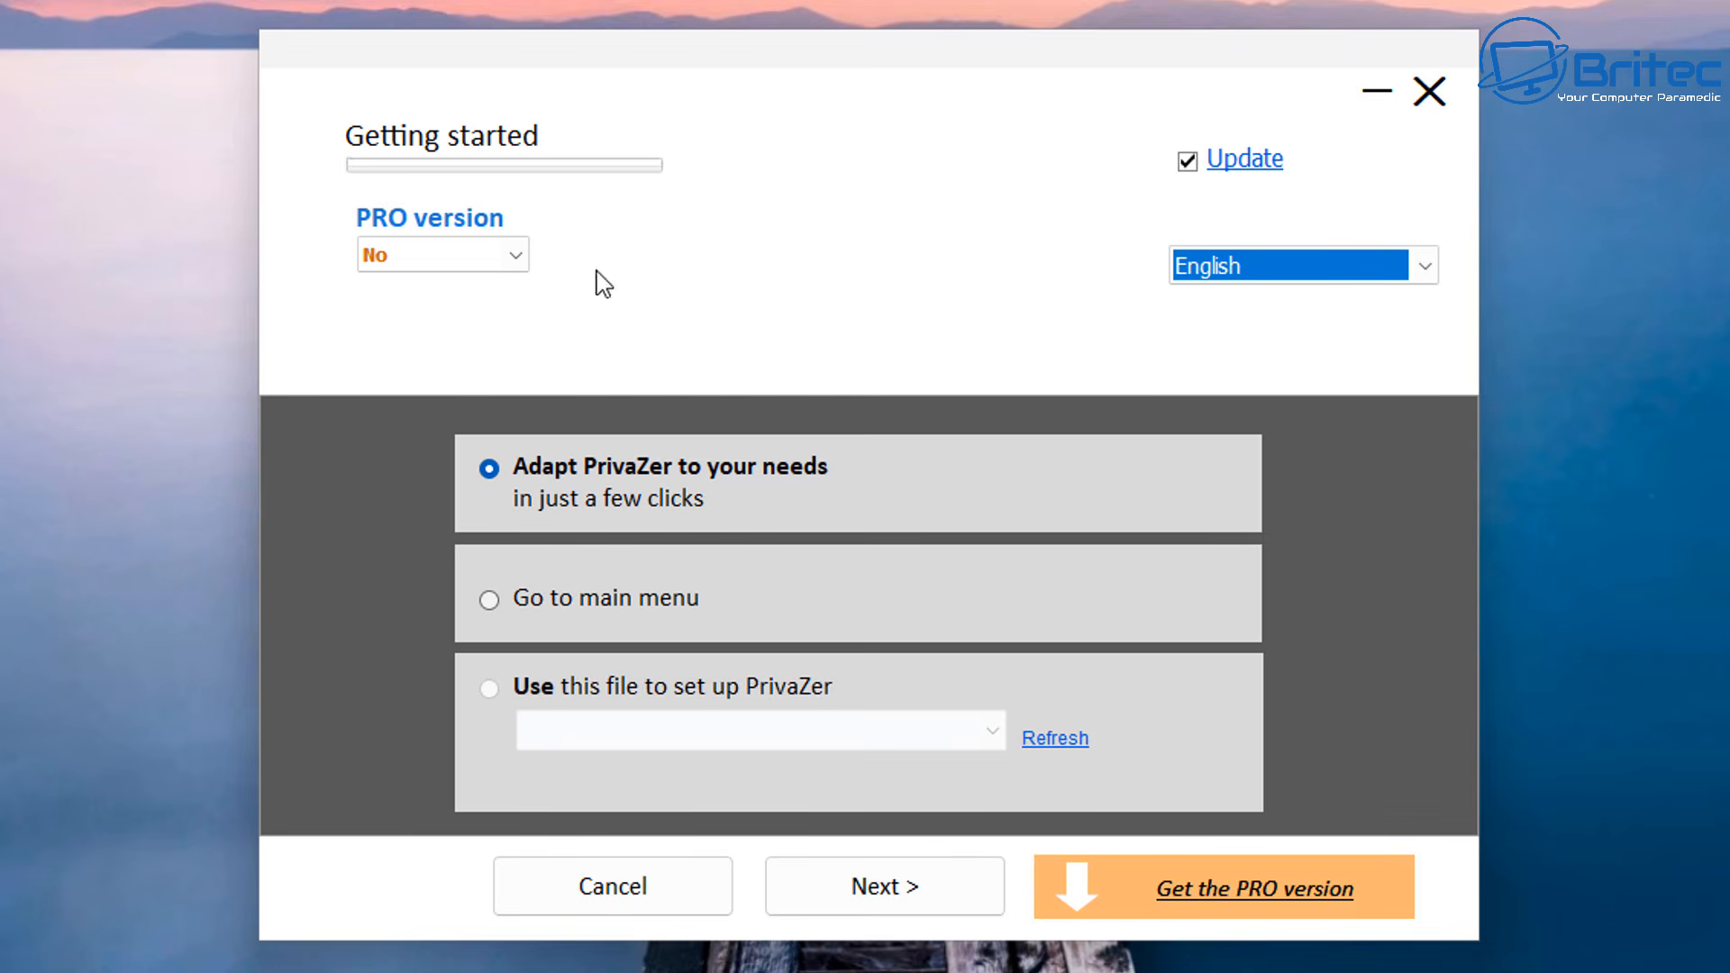
left_click(517, 257)
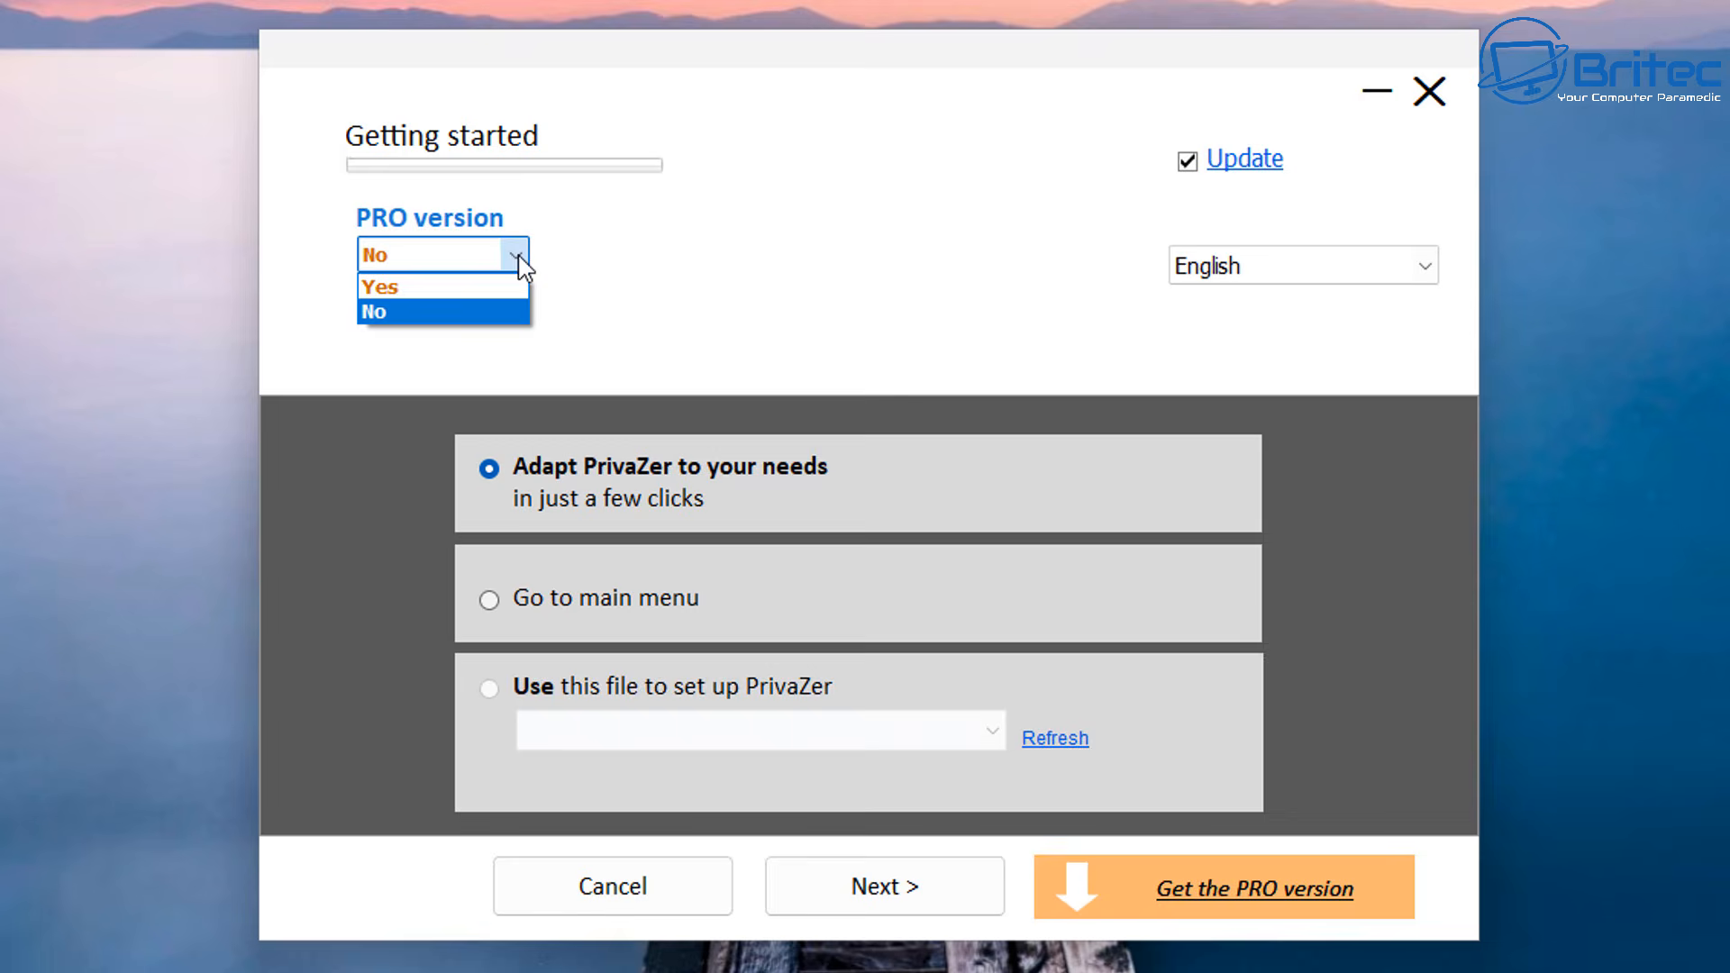
left_click(477, 315)
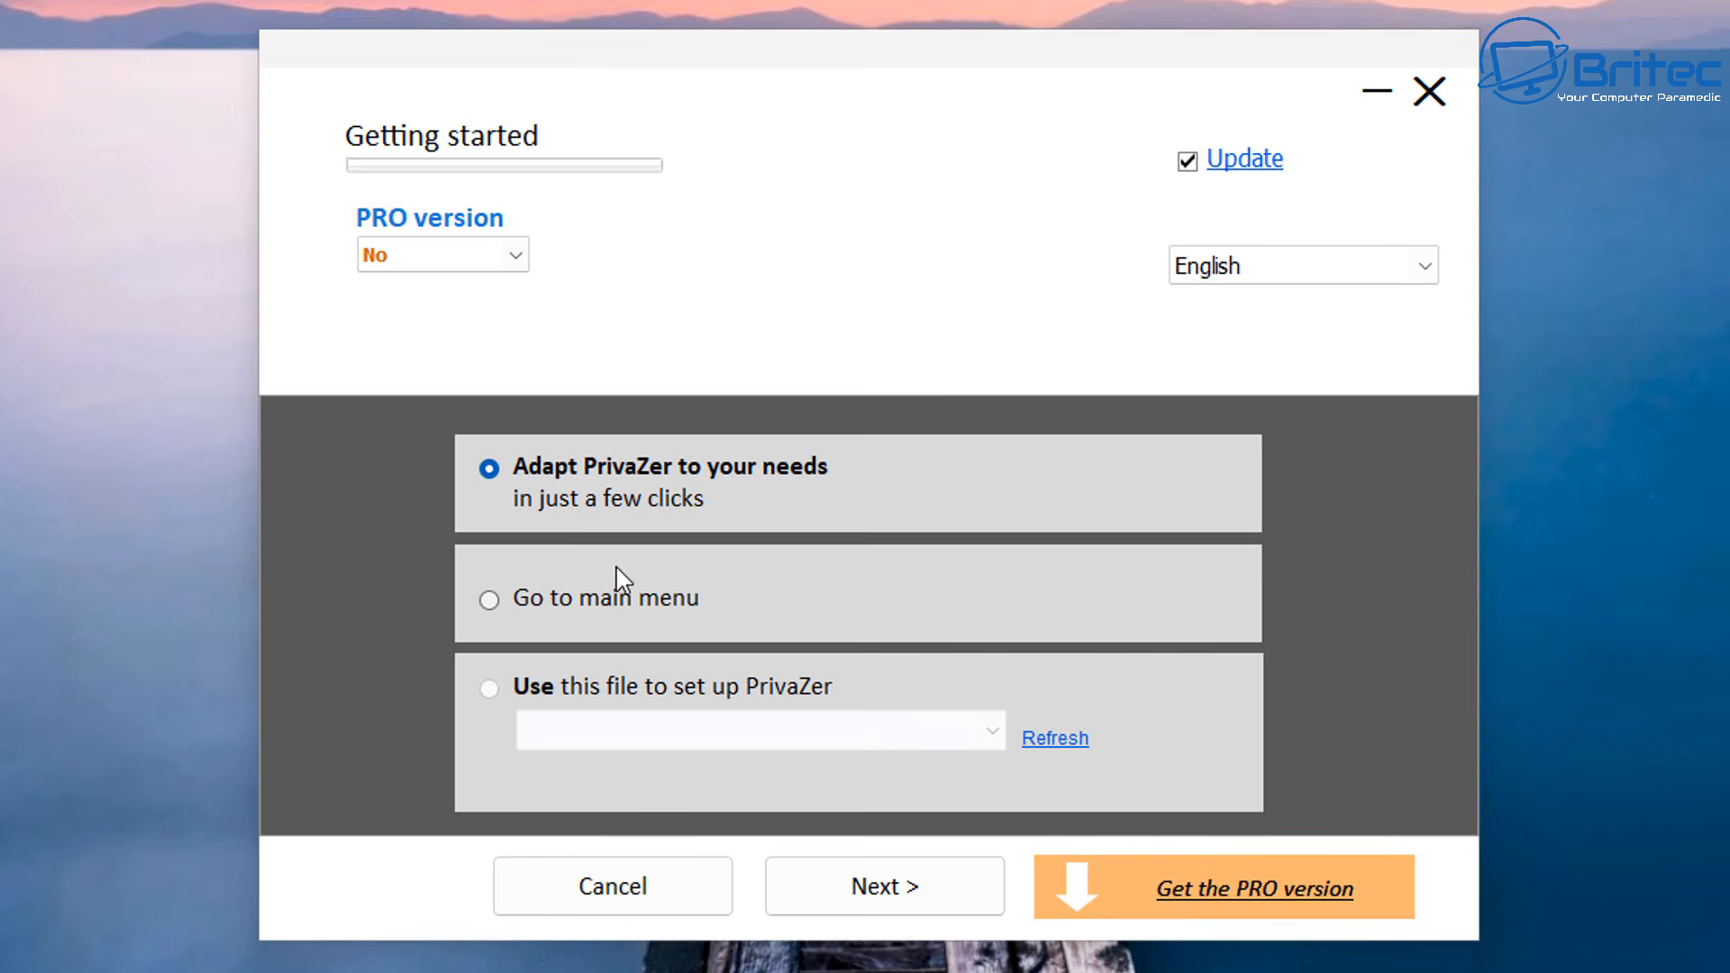
Choose to go to the main menu and switch the user mode to Advanced user
left_click(488, 601)
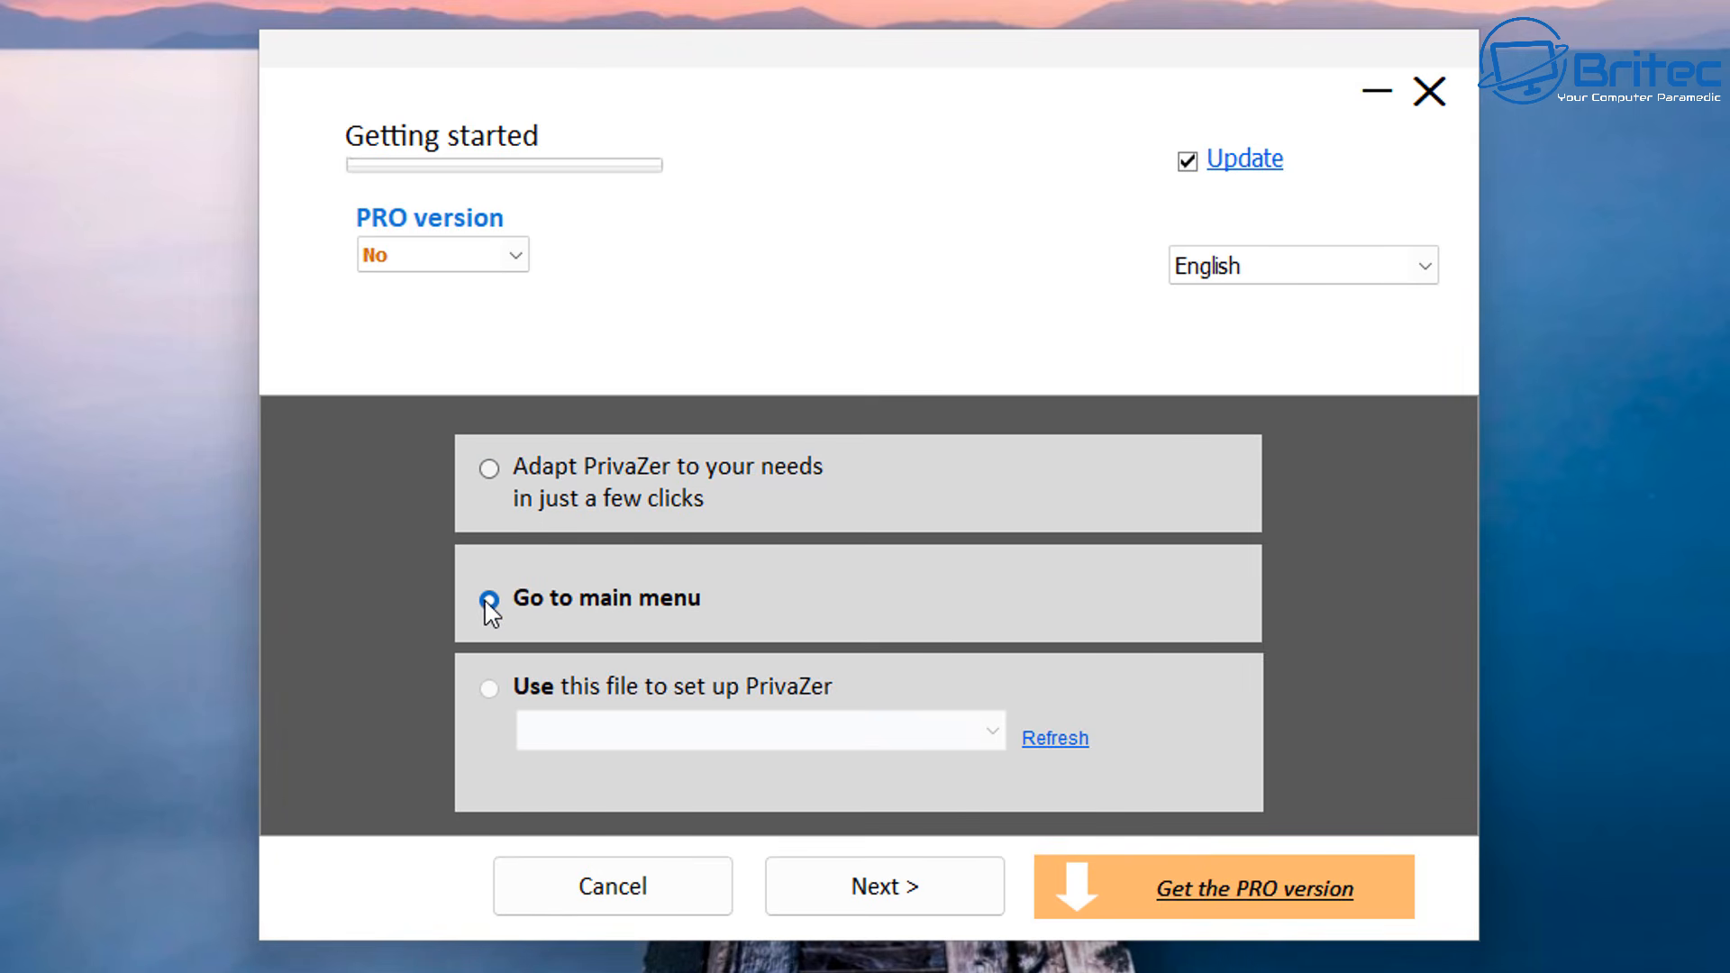
left_click(912, 908)
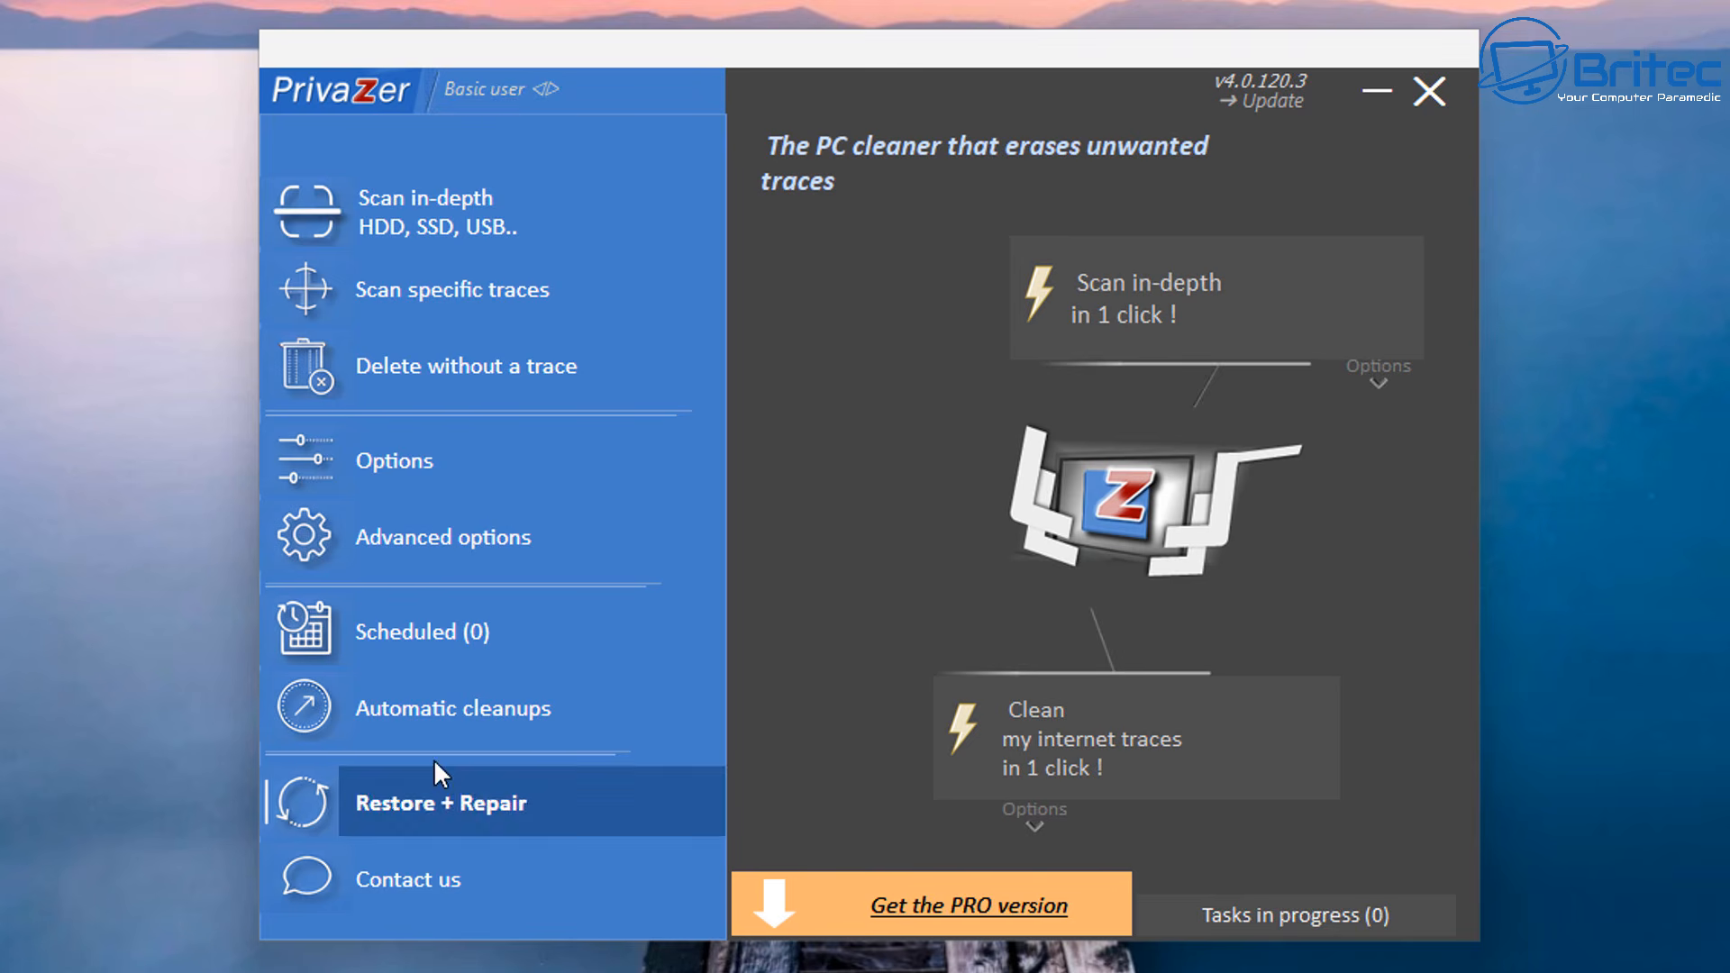
left_click(505, 91)
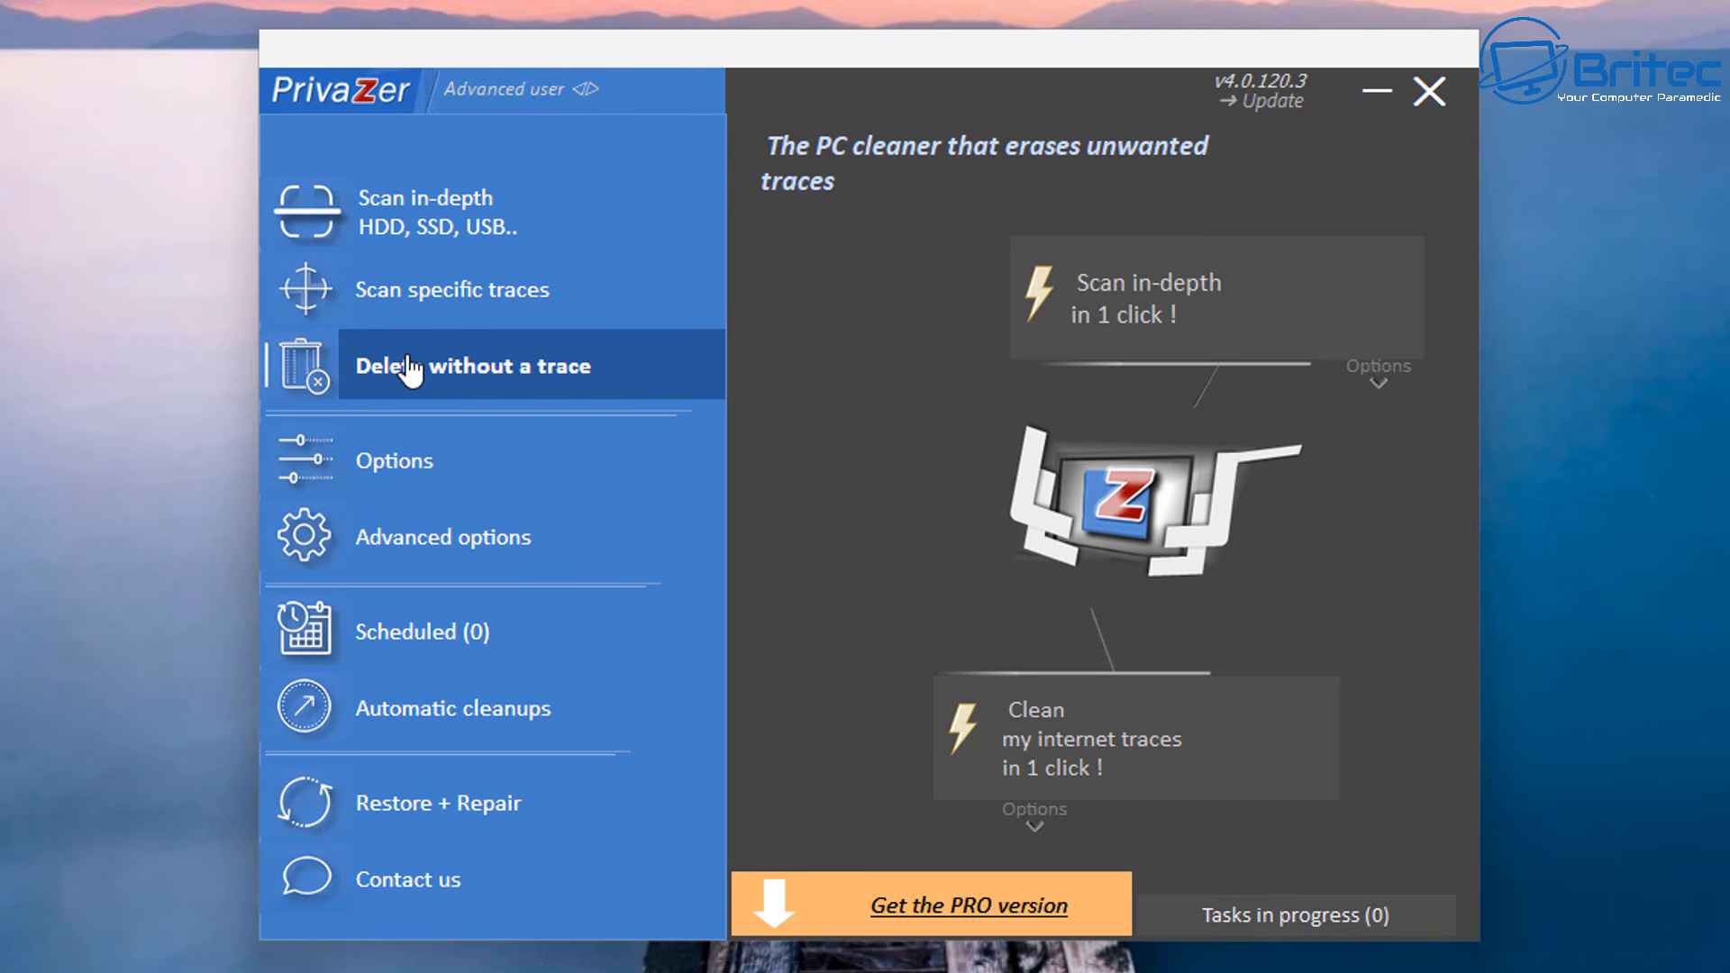
Look over the device choices for the in-depth scan and open the specific-traces scan for Internet activities
left_click(425, 243)
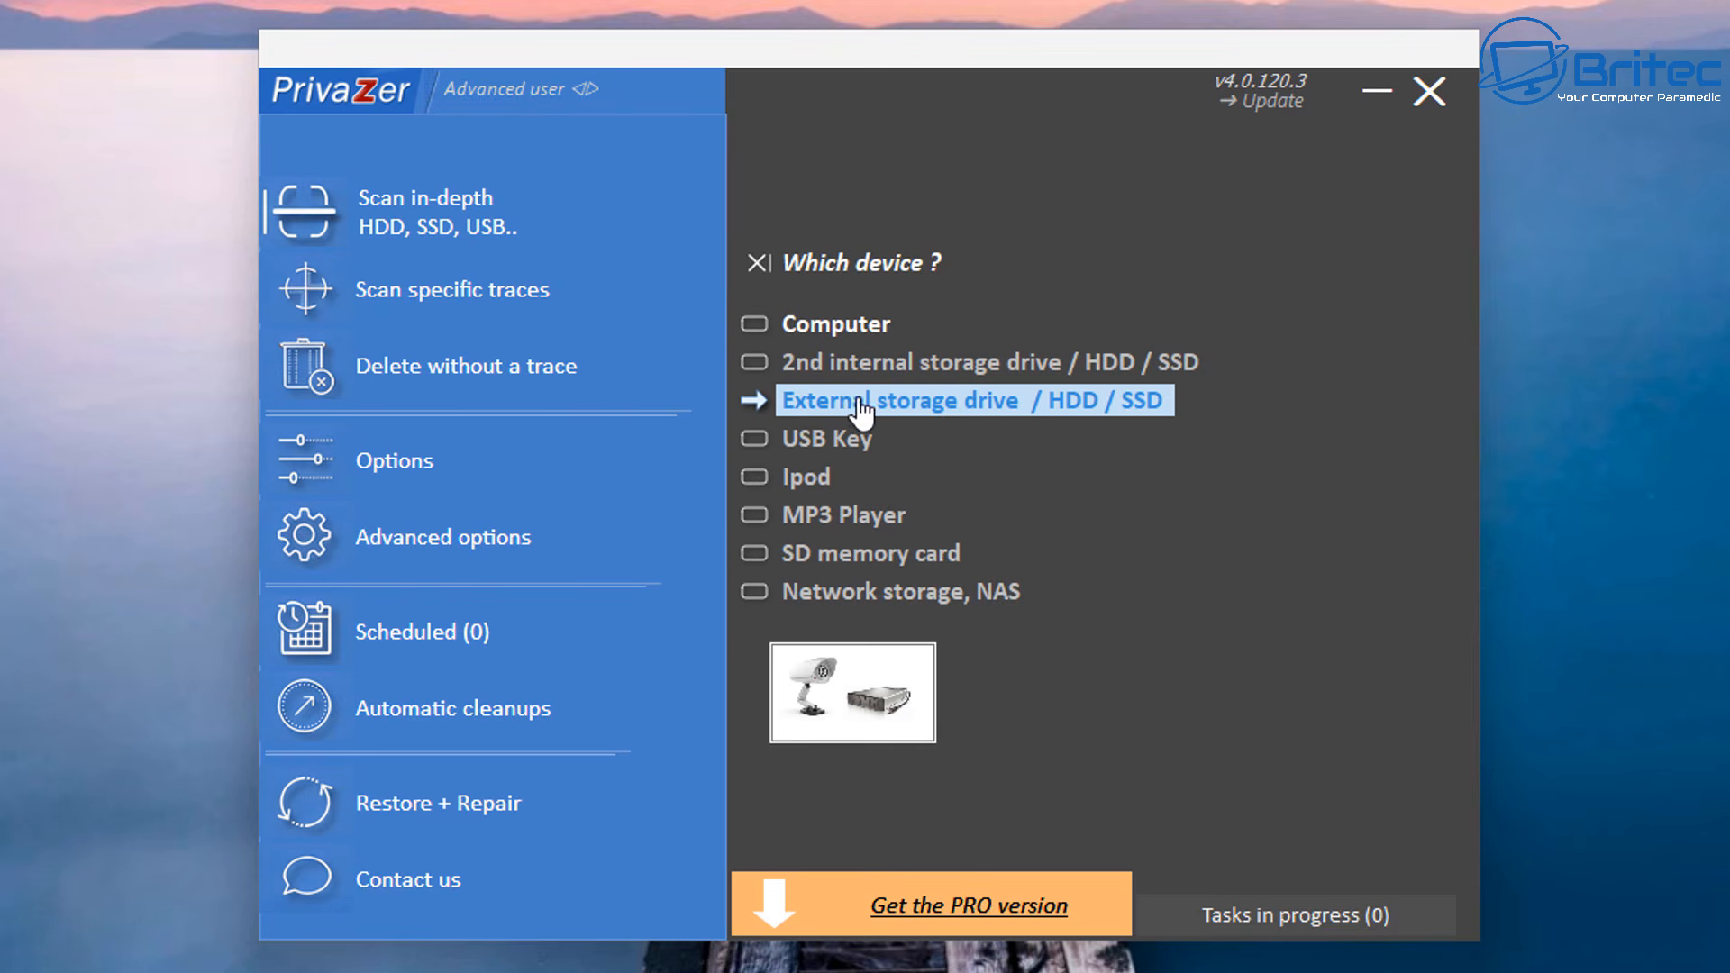
left_click(404, 316)
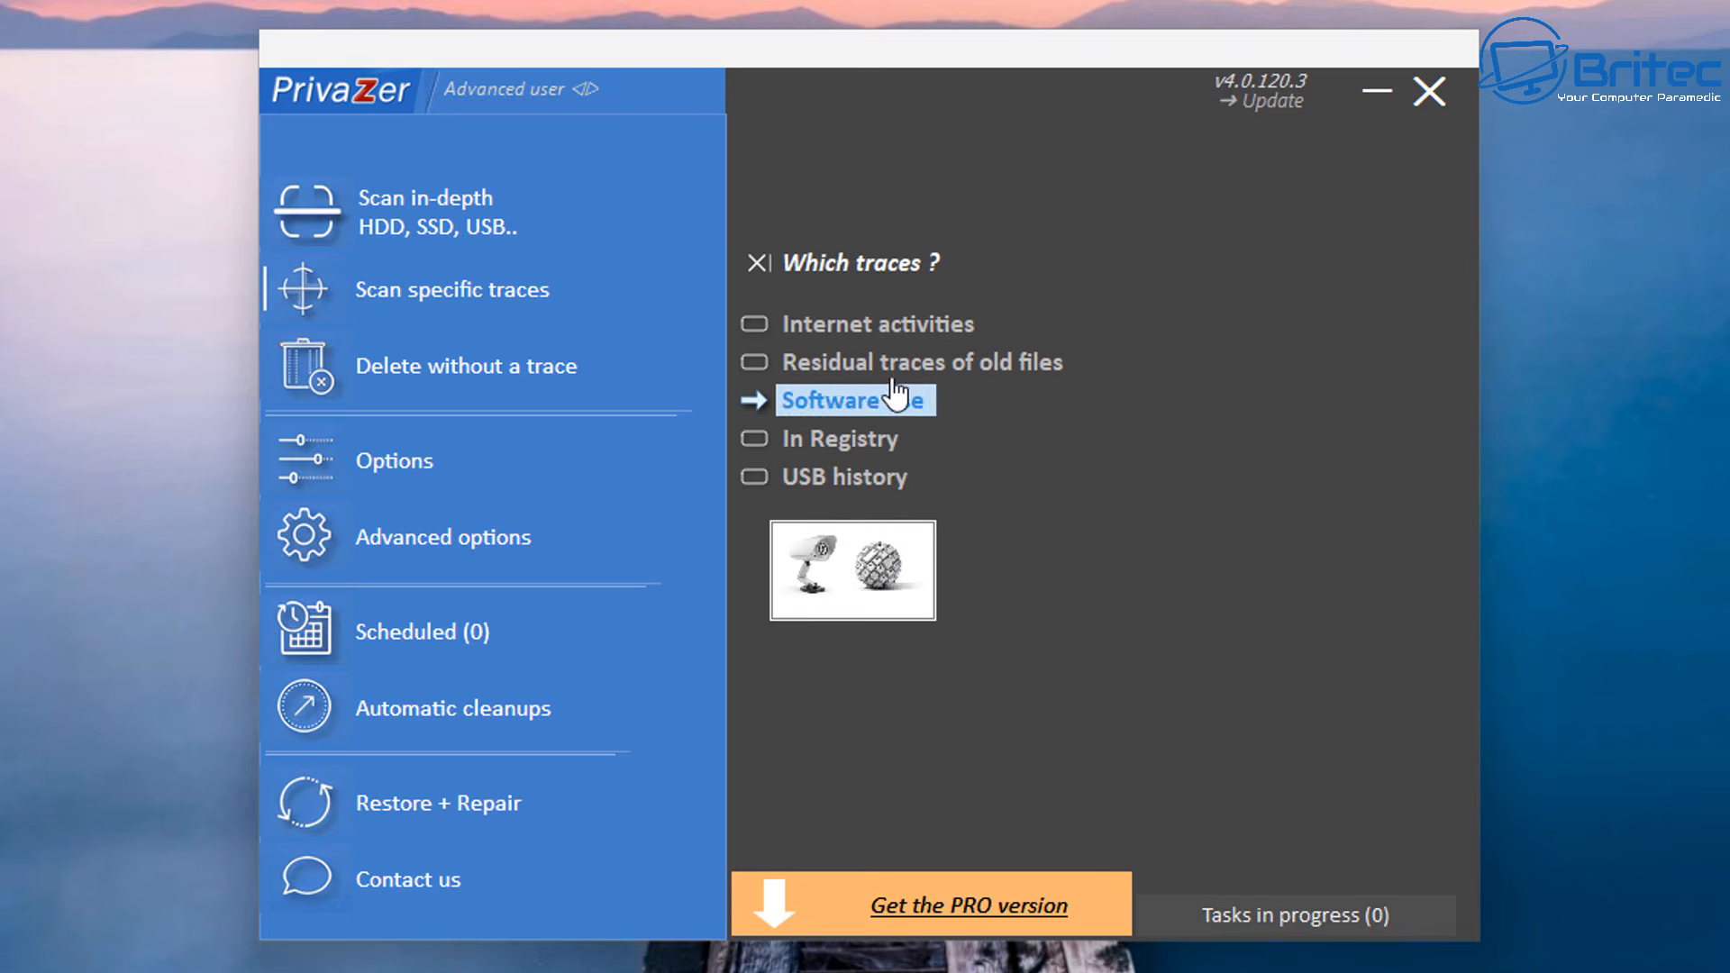
left_click(840, 341)
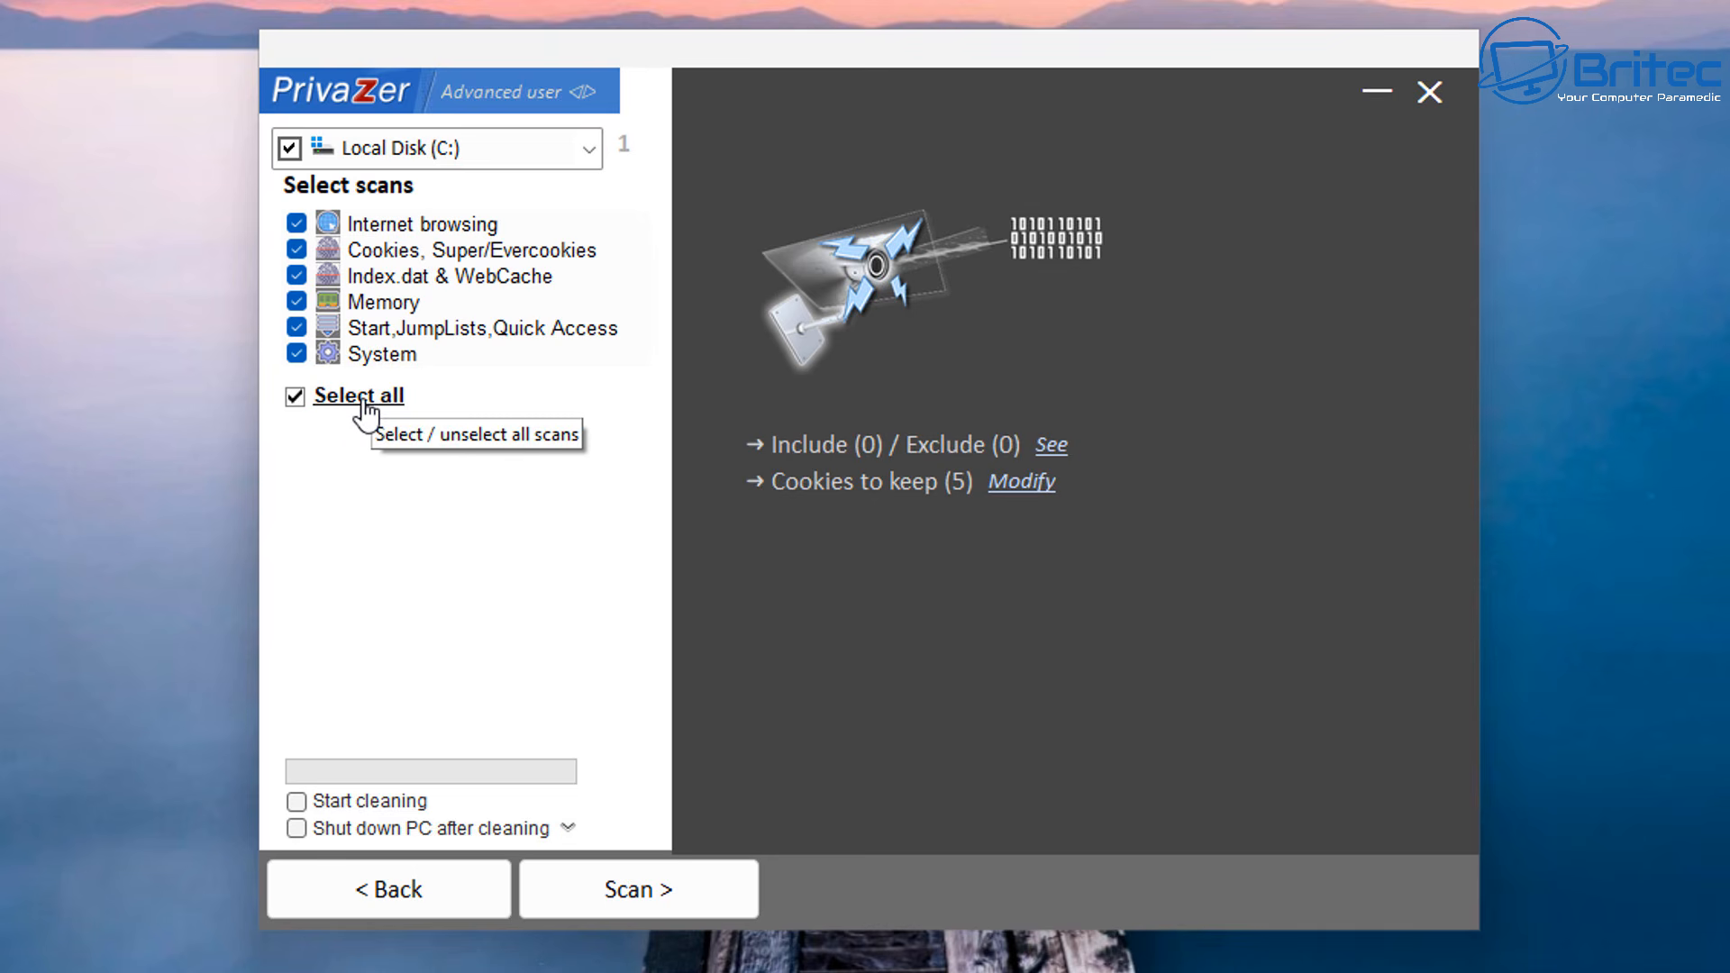
left_click(298, 803)
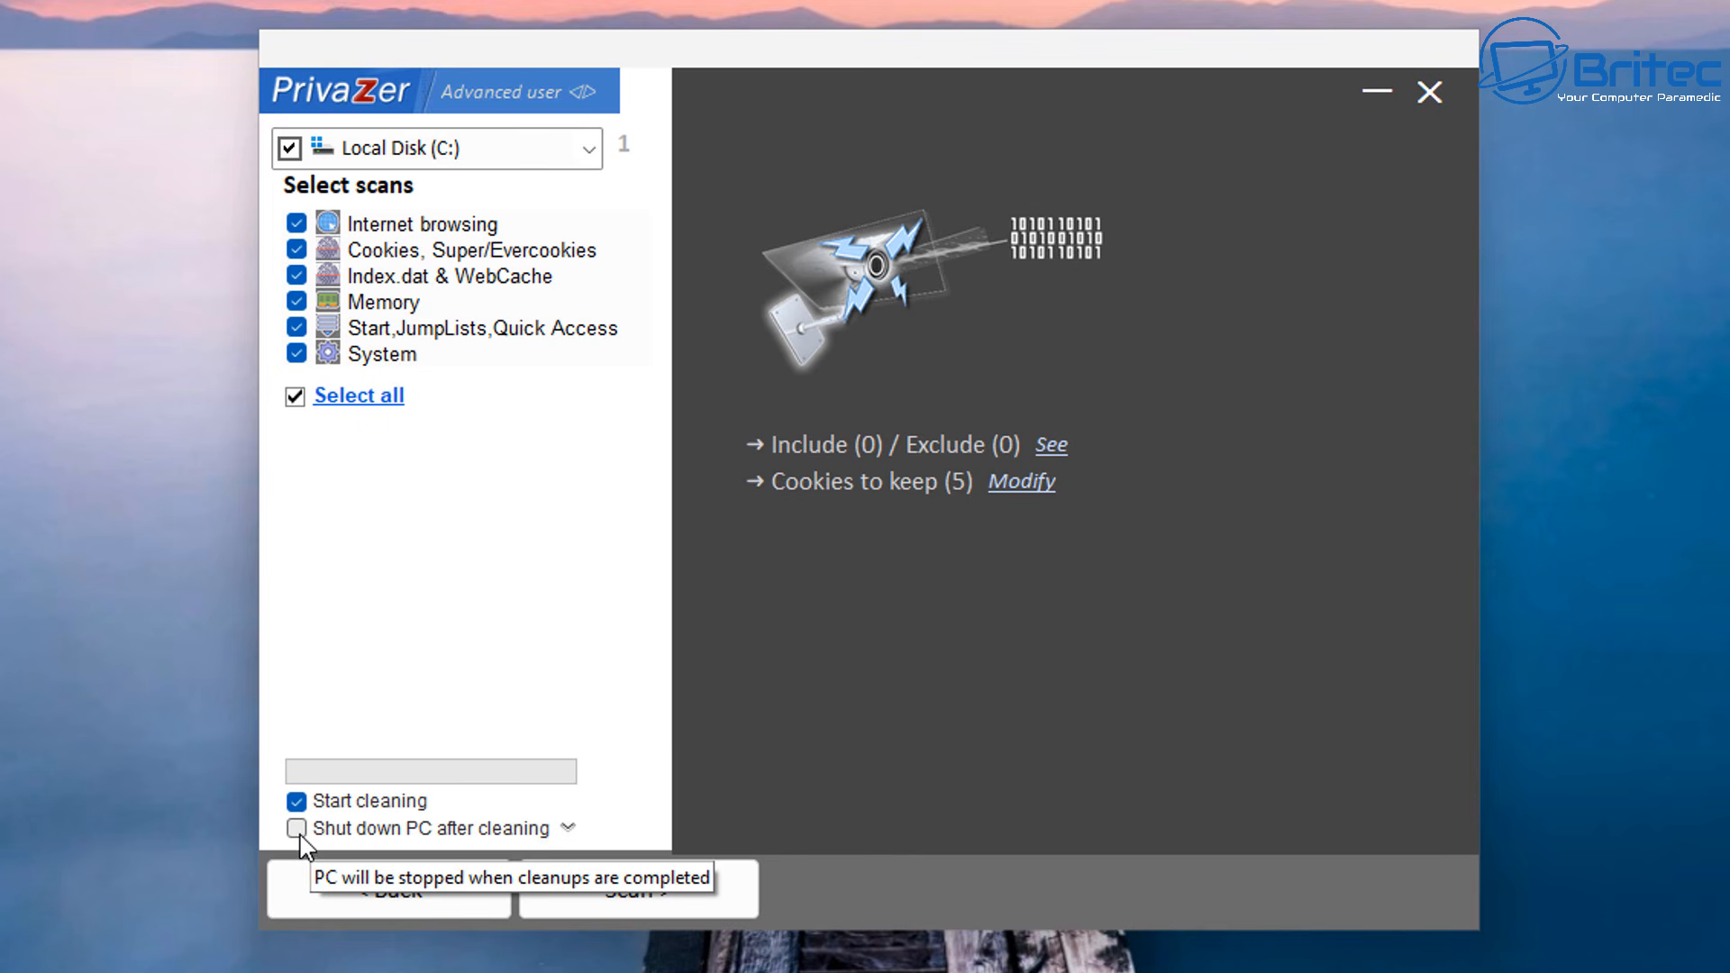
left_click(296, 830)
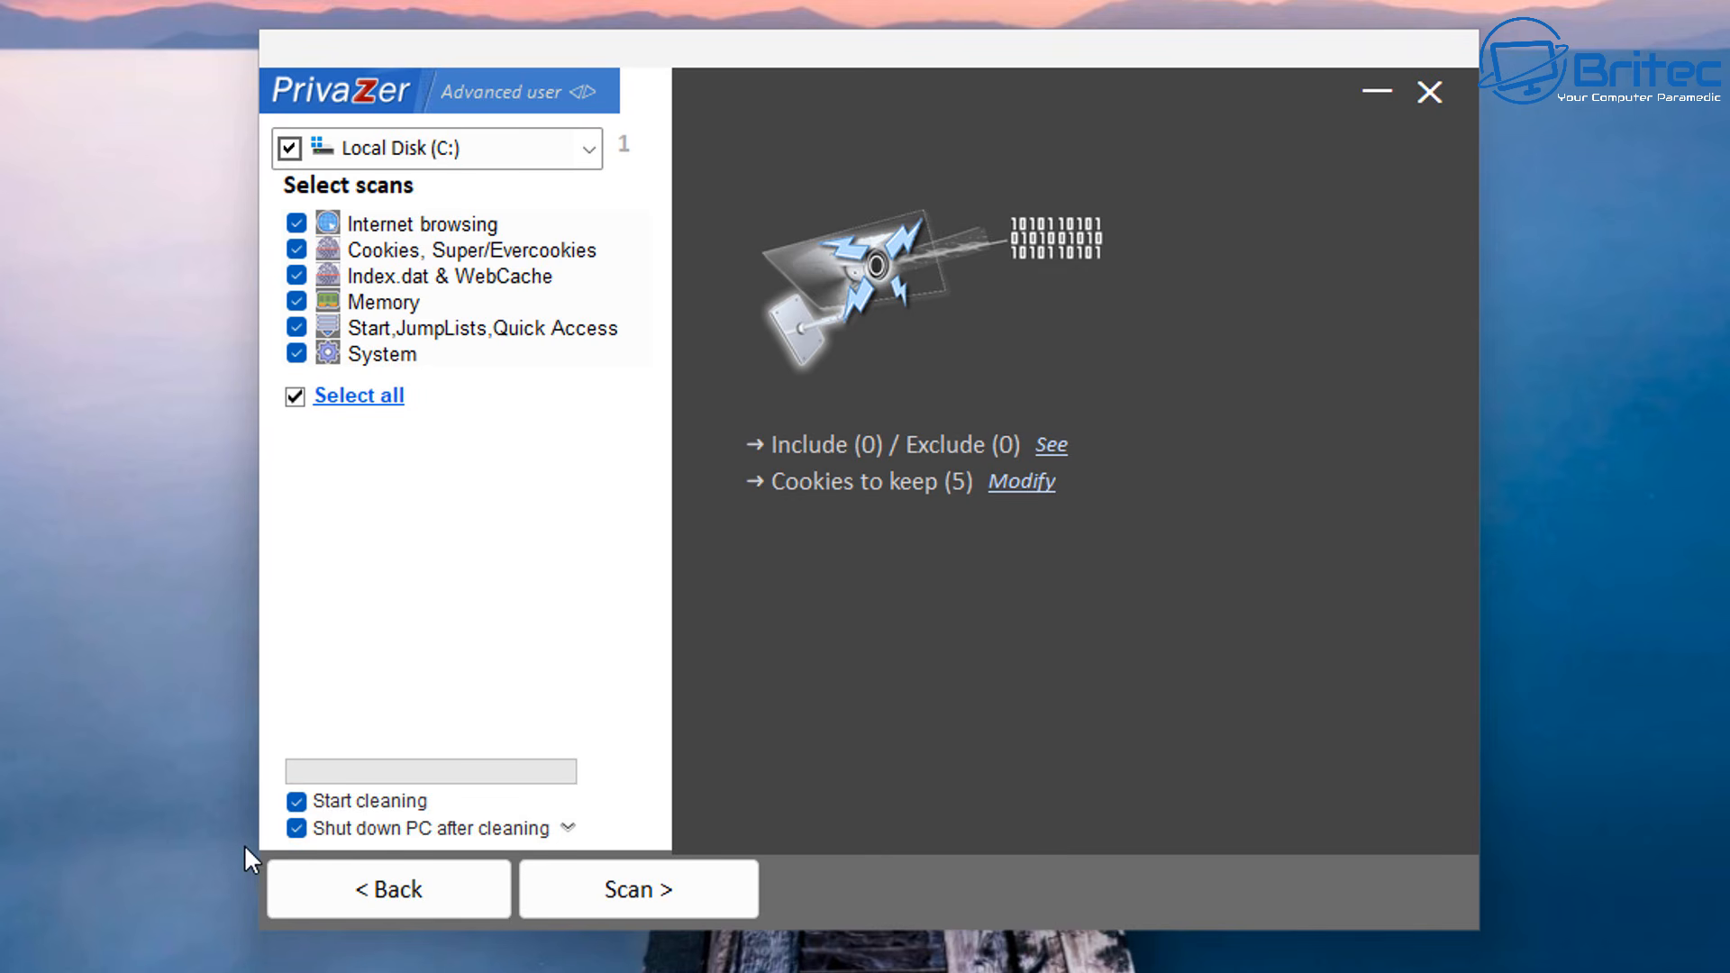
left_click(296, 828)
left_click(298, 803)
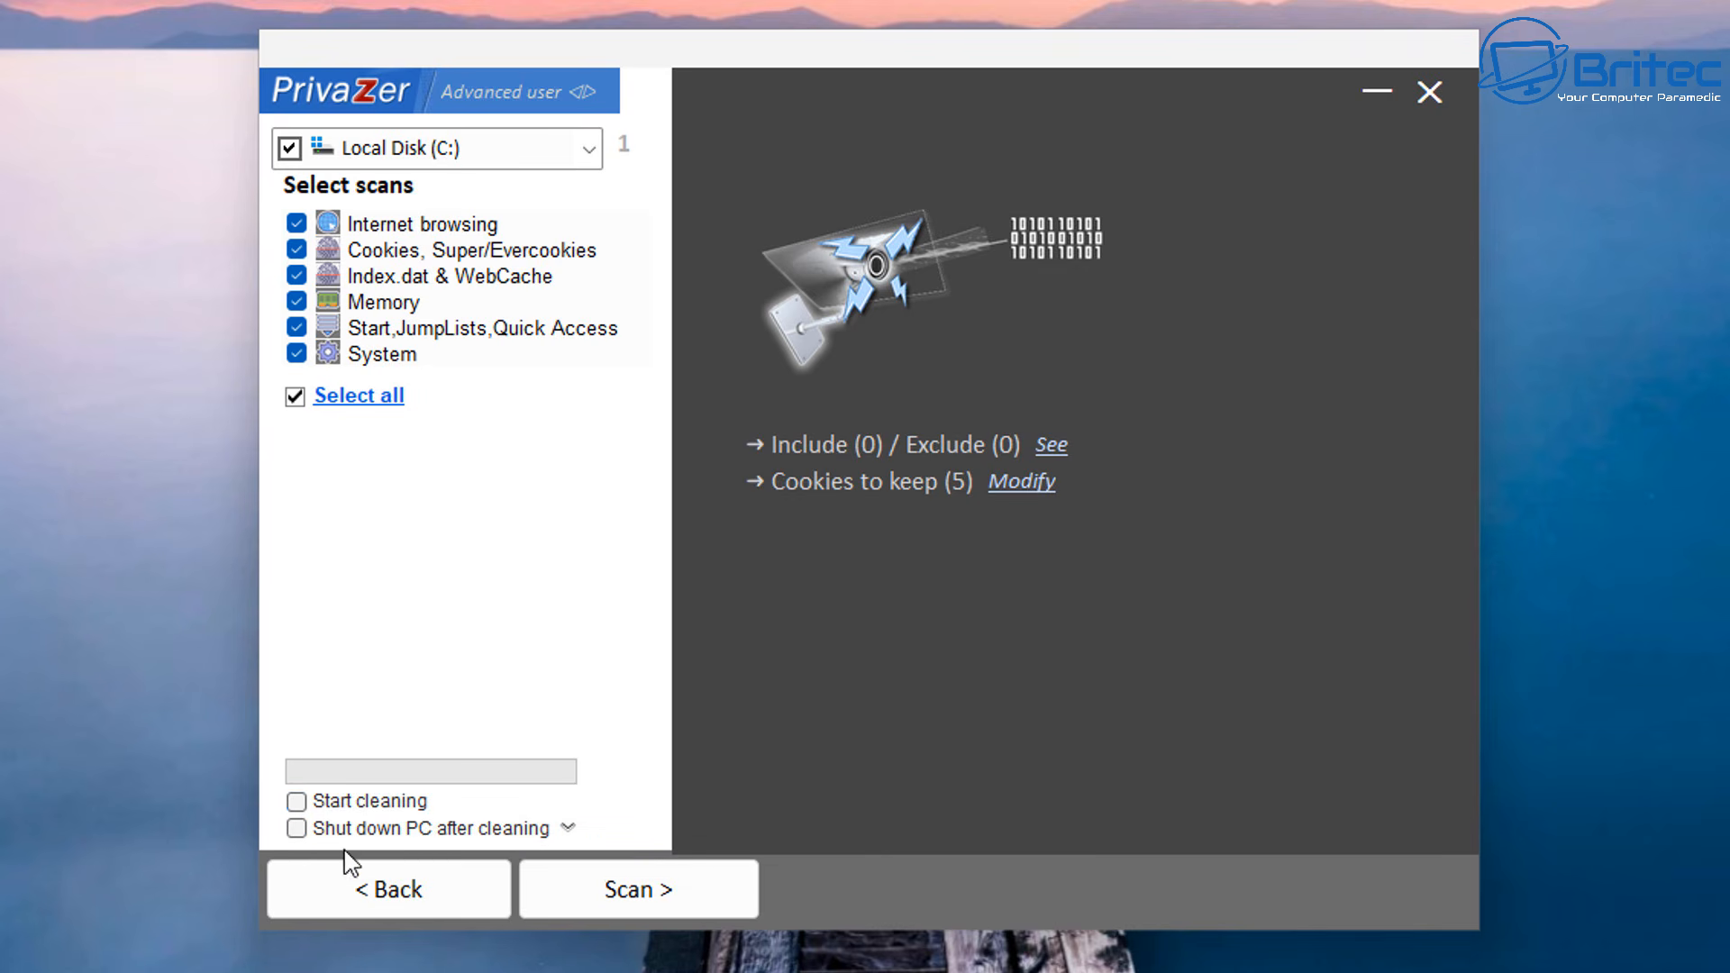
Scan Local Disk (C:) for all listed internet activity traces, dismiss the browser notice and start cleaning them
left_click(661, 894)
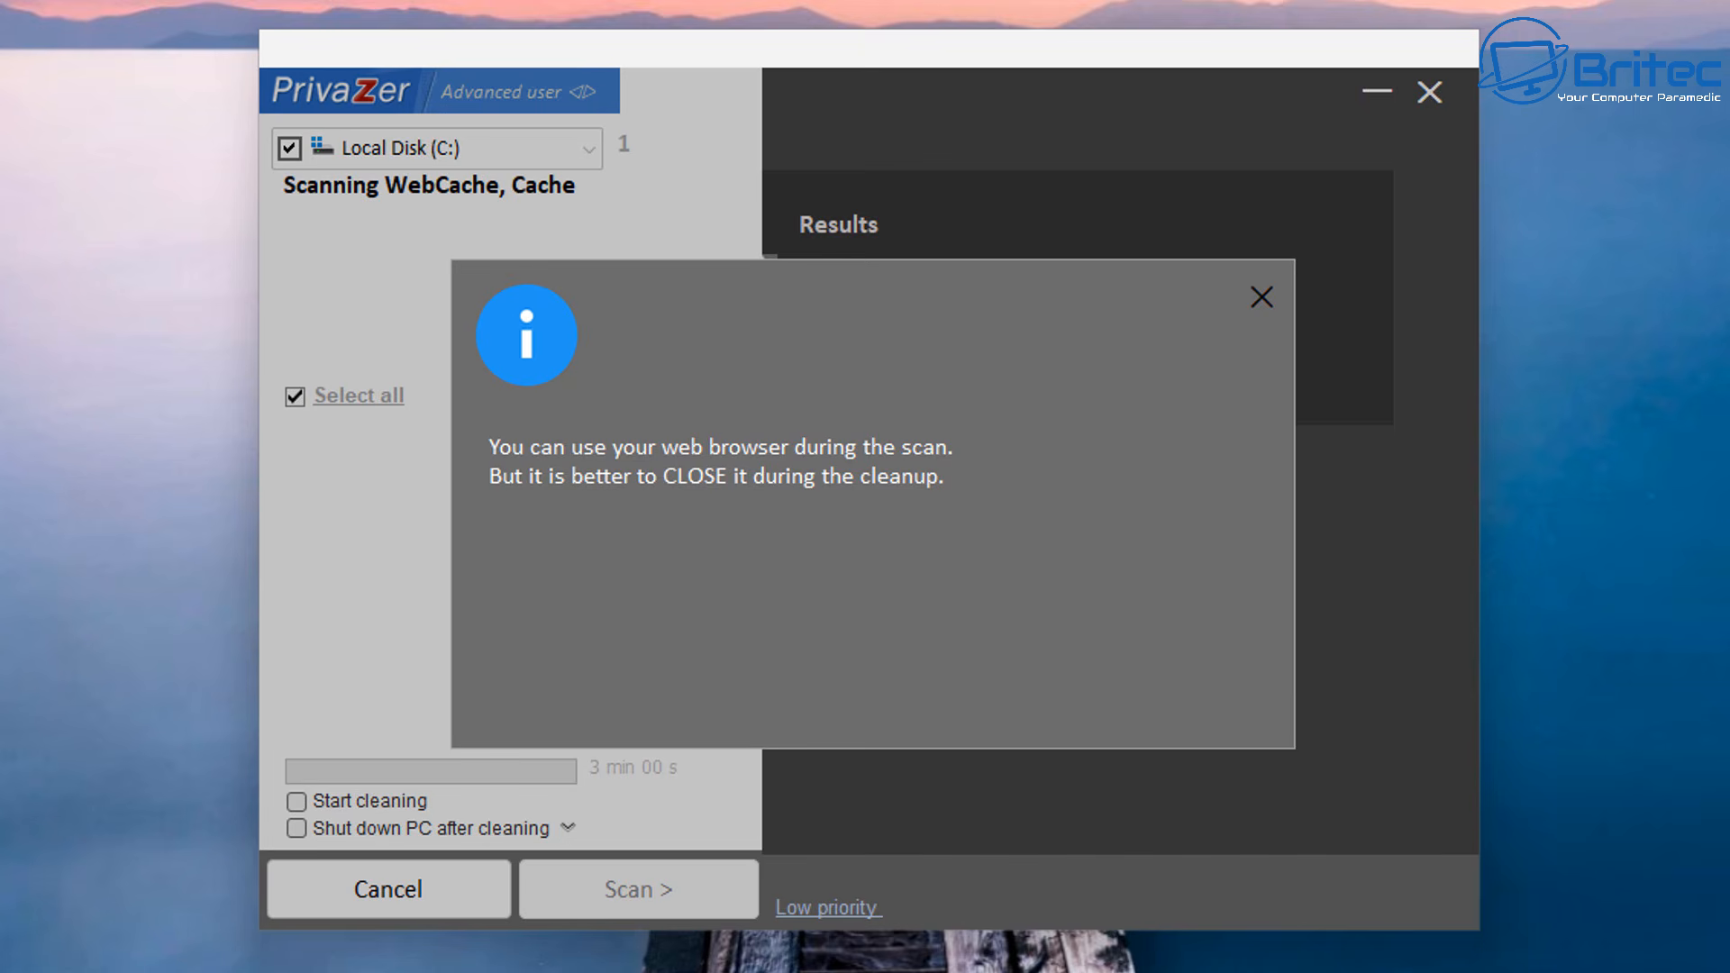
right_click(1074, 972)
left_click(1074, 972)
left_click(1260, 299)
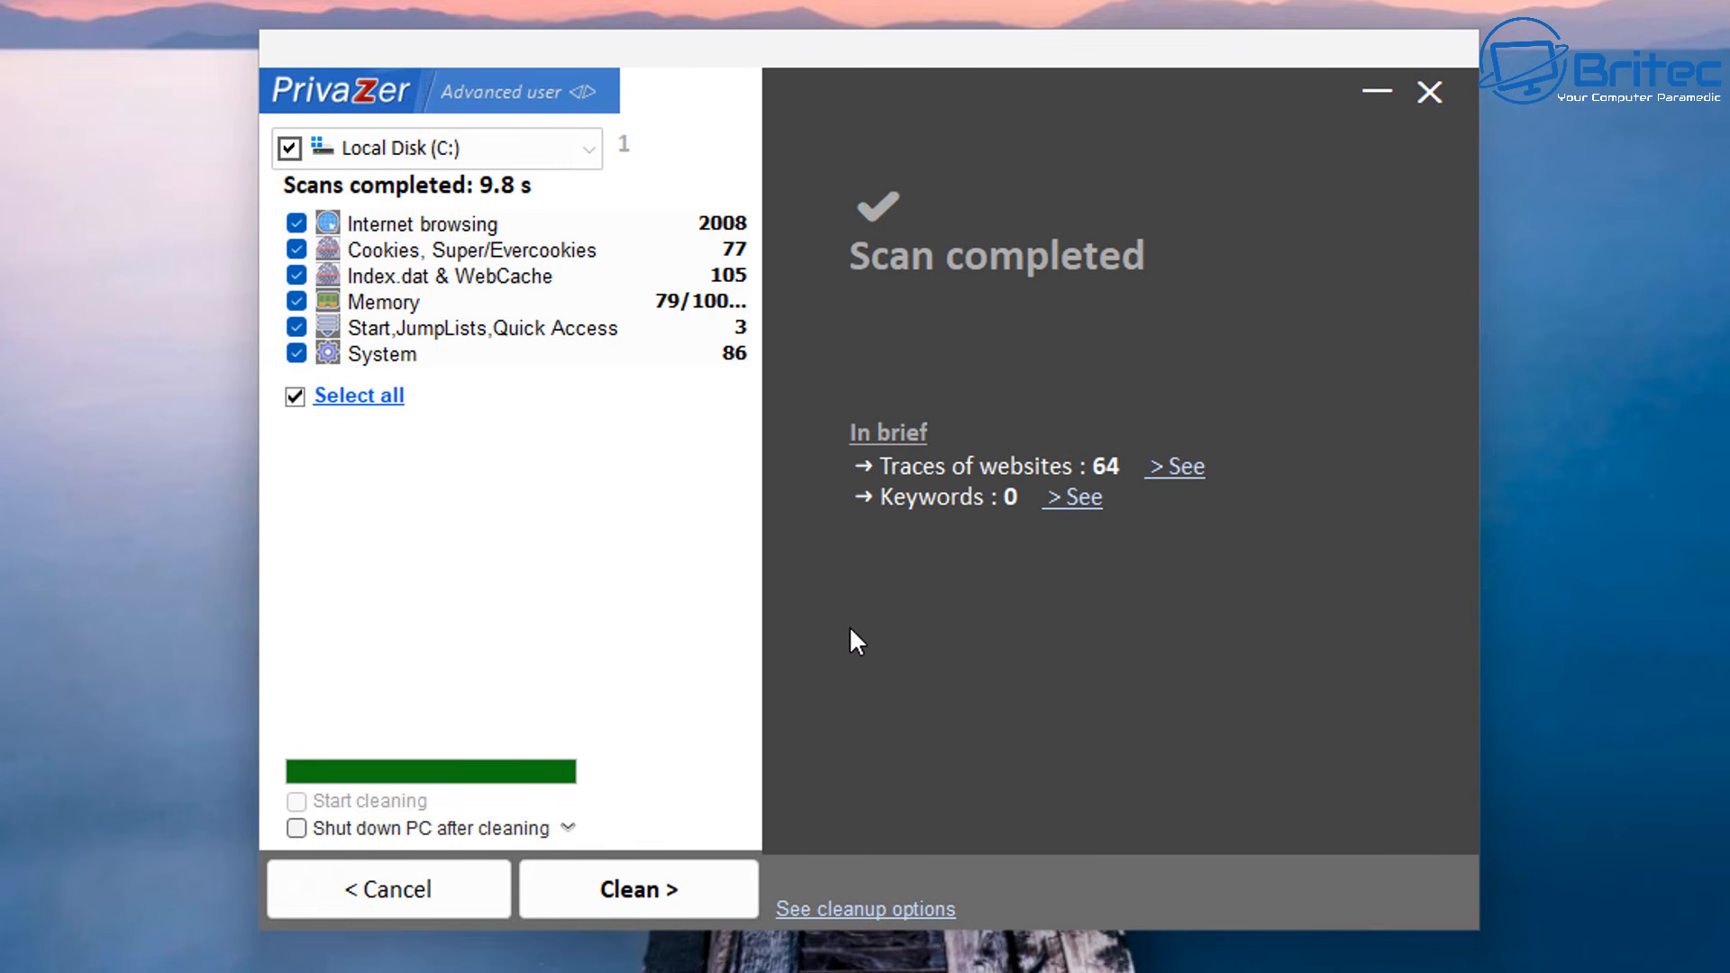
left_click(639, 890)
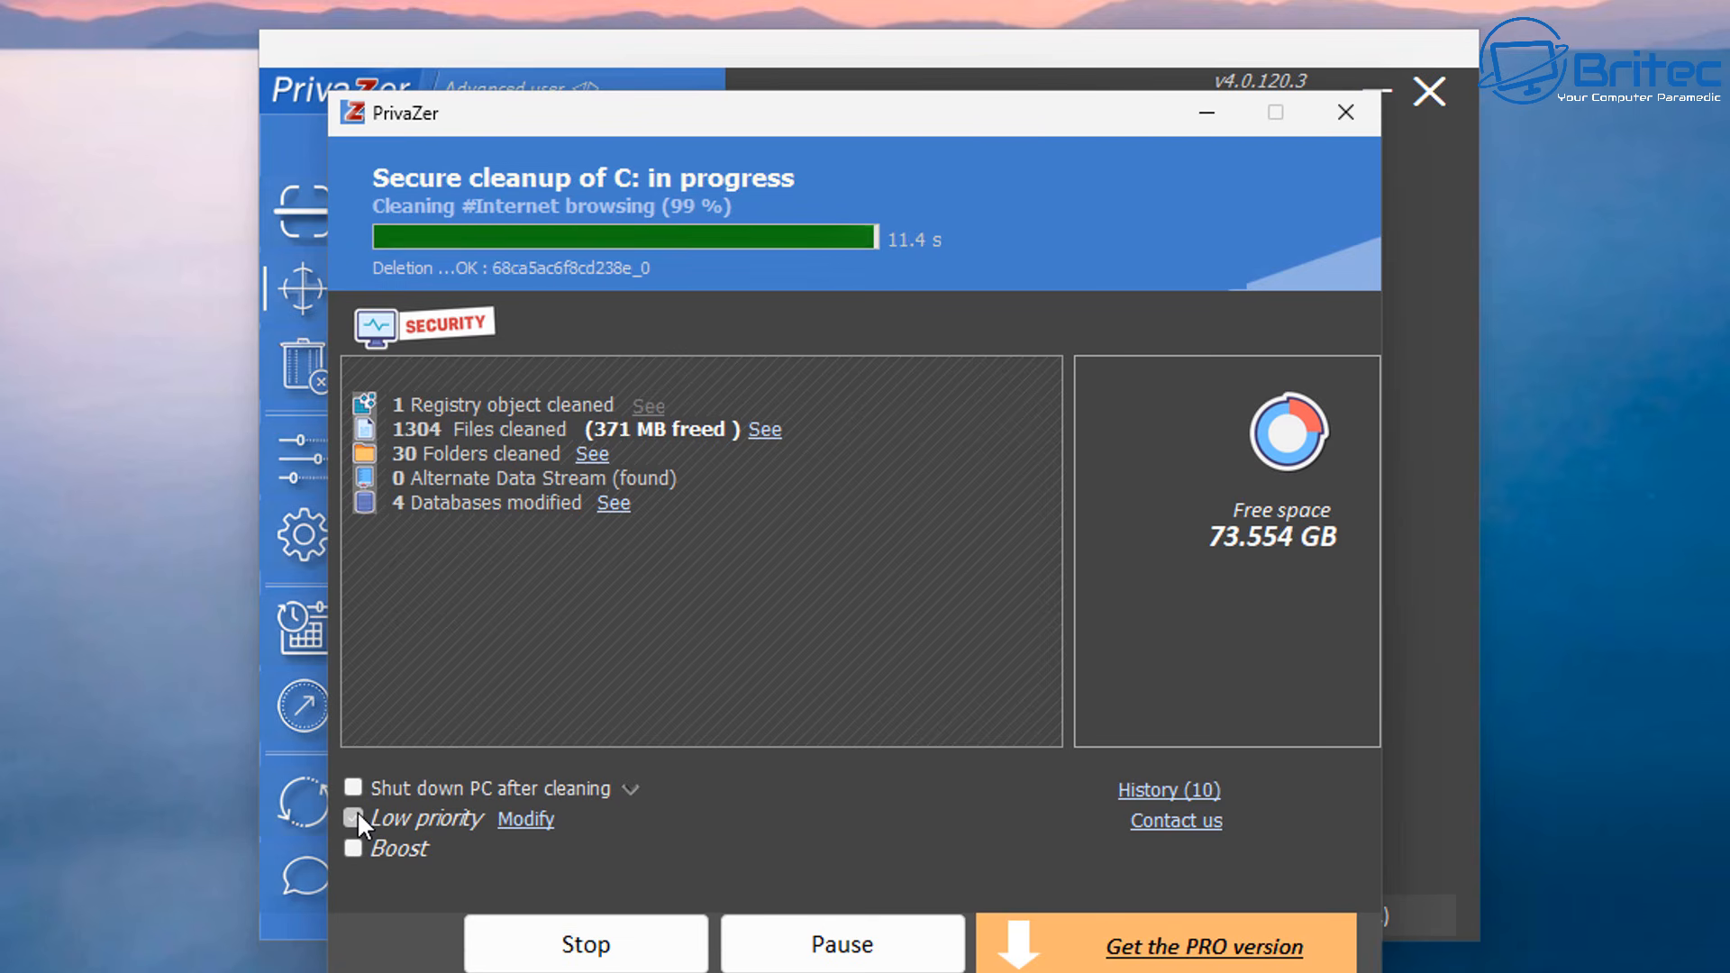
Cycle the running cleanup's priority through Normal and Max back to Low, and close the completed cleanup report
left_click(531, 824)
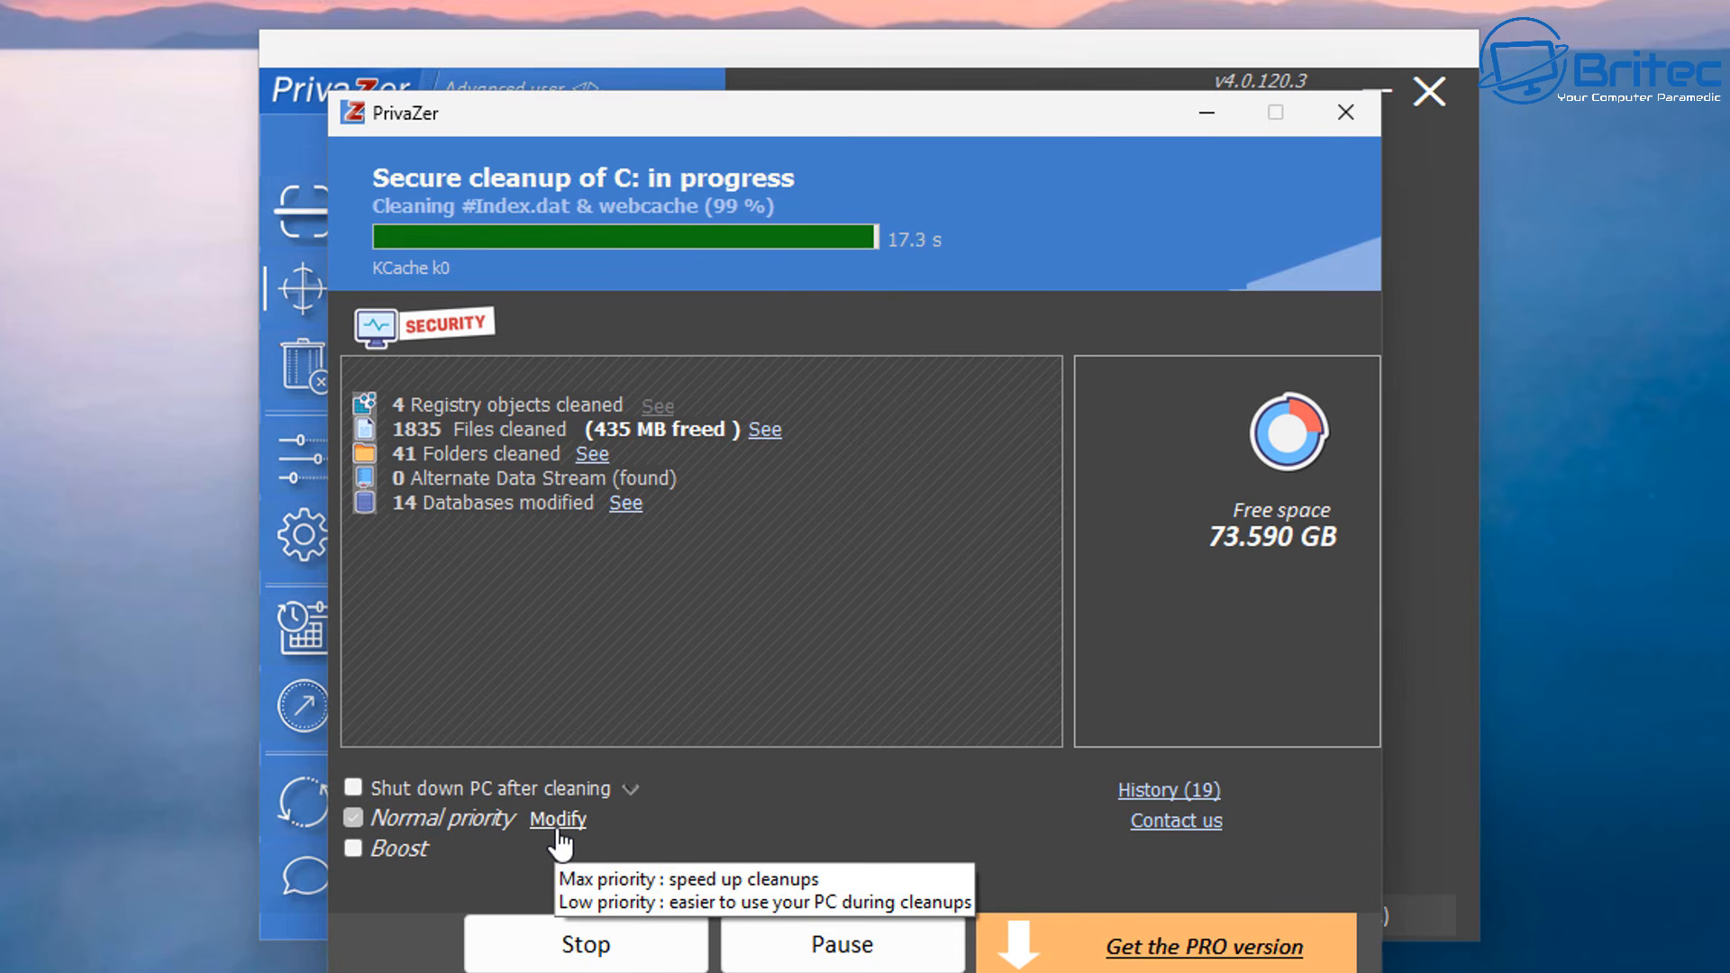
left_click(559, 828)
left_click(539, 823)
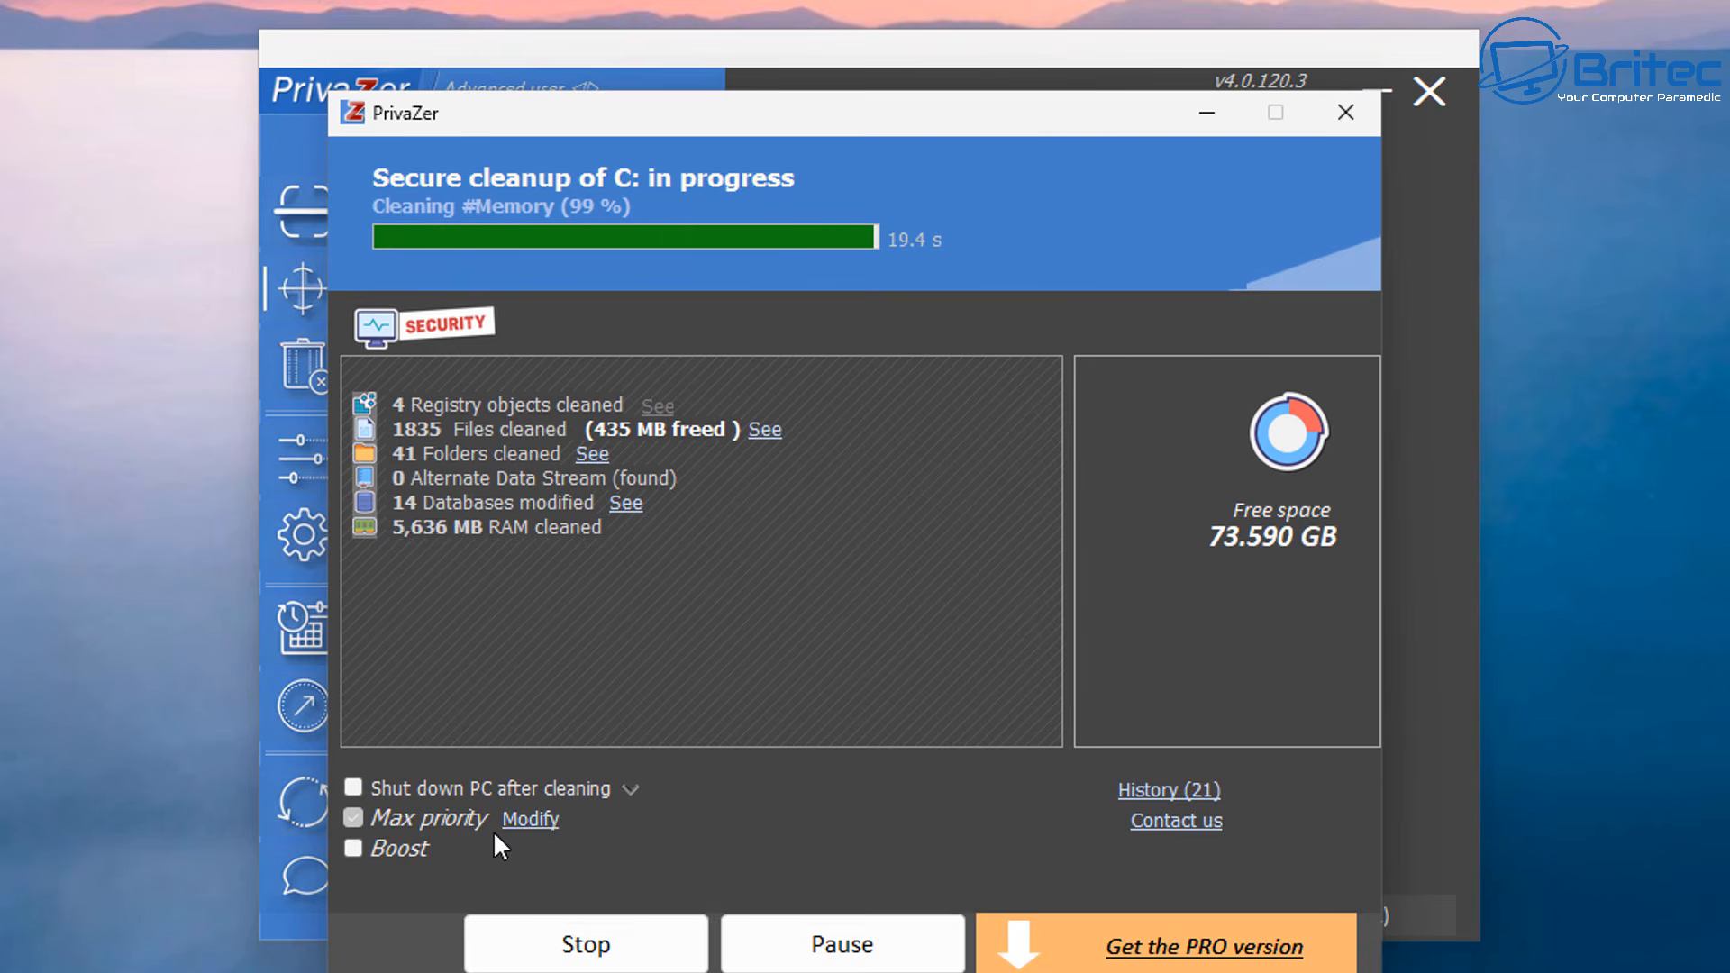
left_click(519, 821)
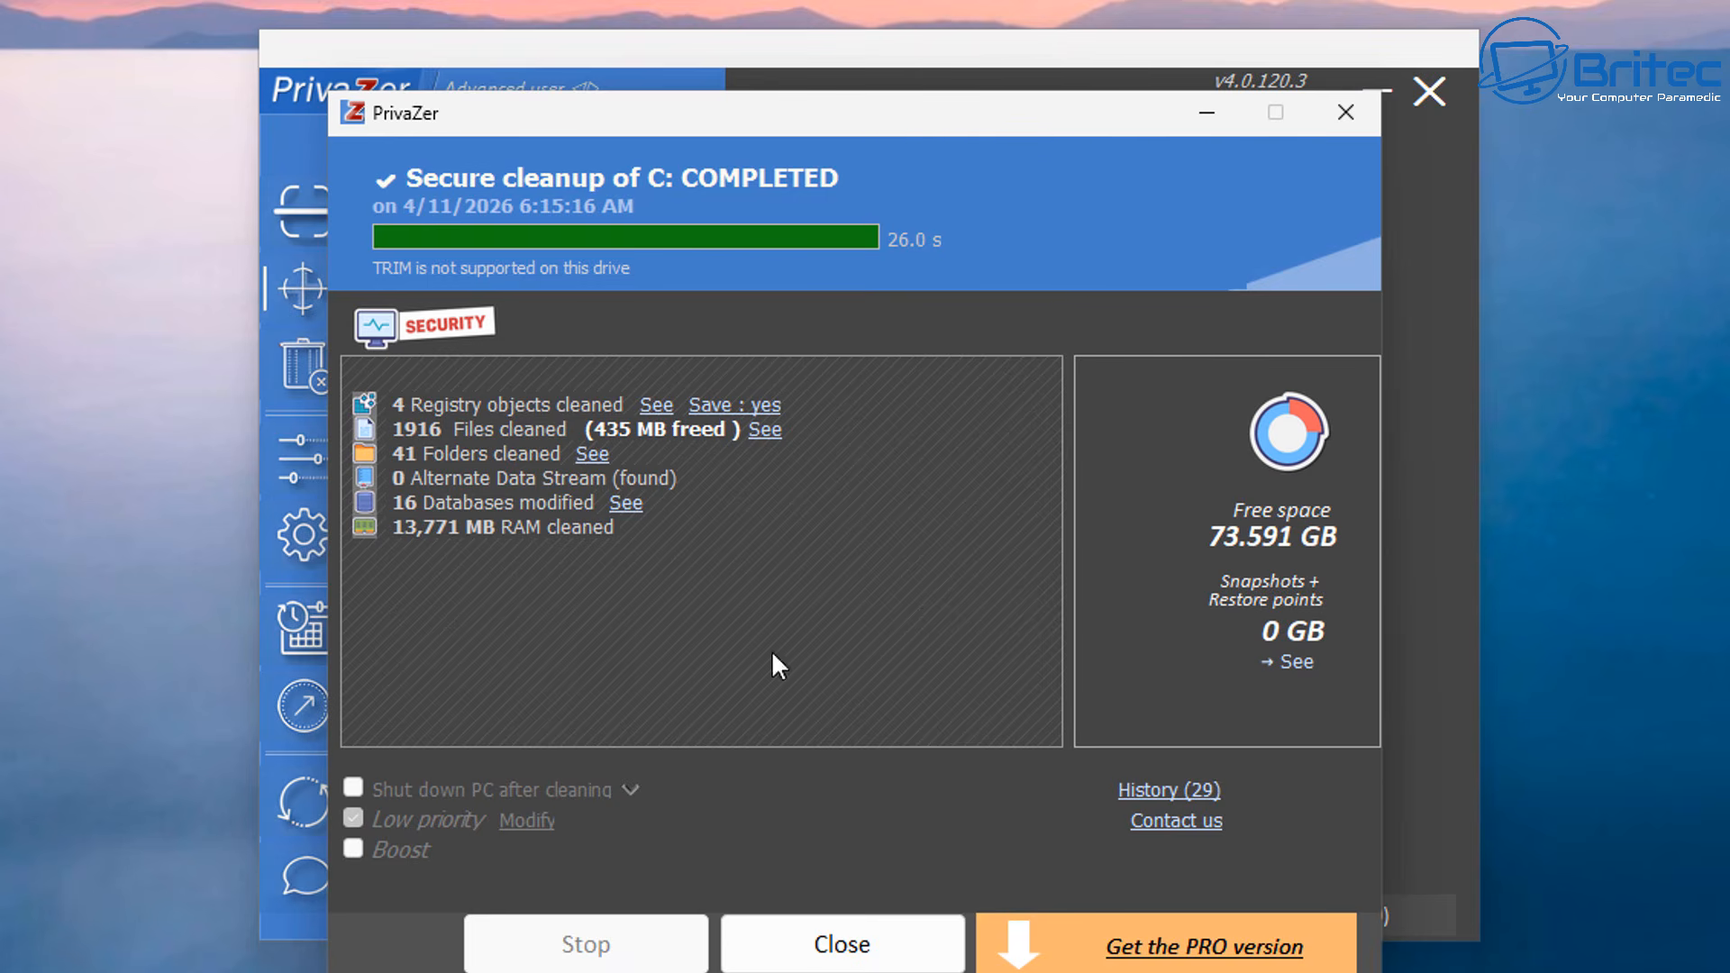
left_click(843, 945)
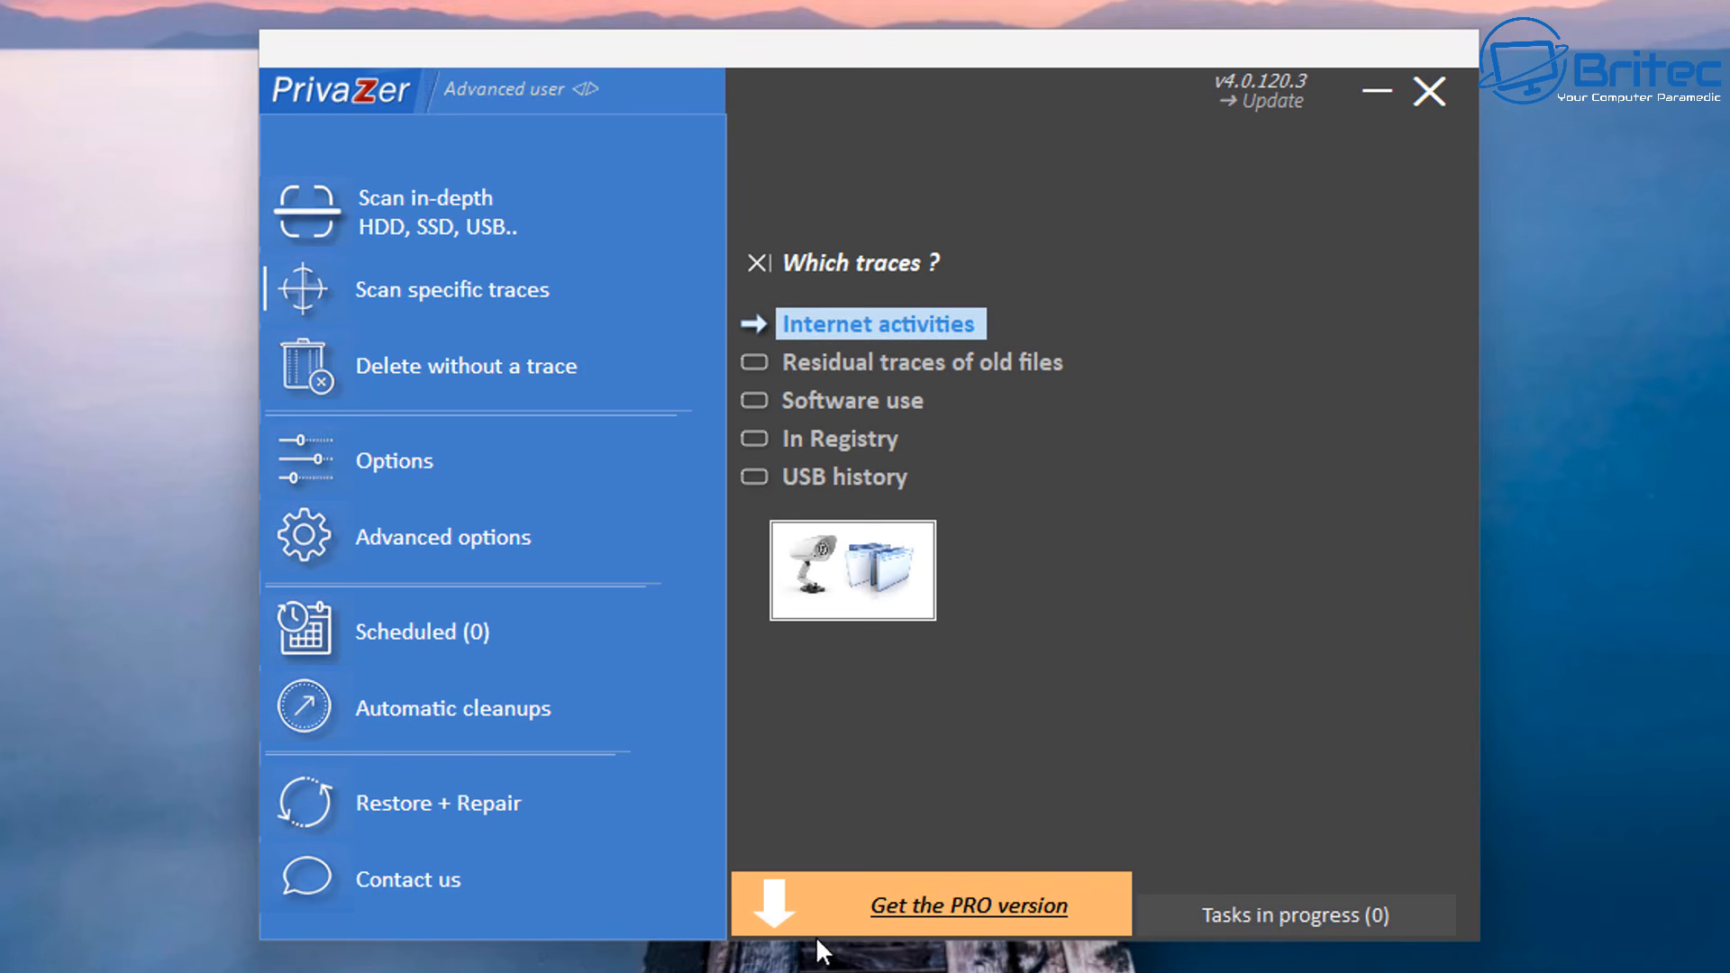
Review the scan items offered for residual traces of old files and for software use, returning without scanning
left_click(895, 371)
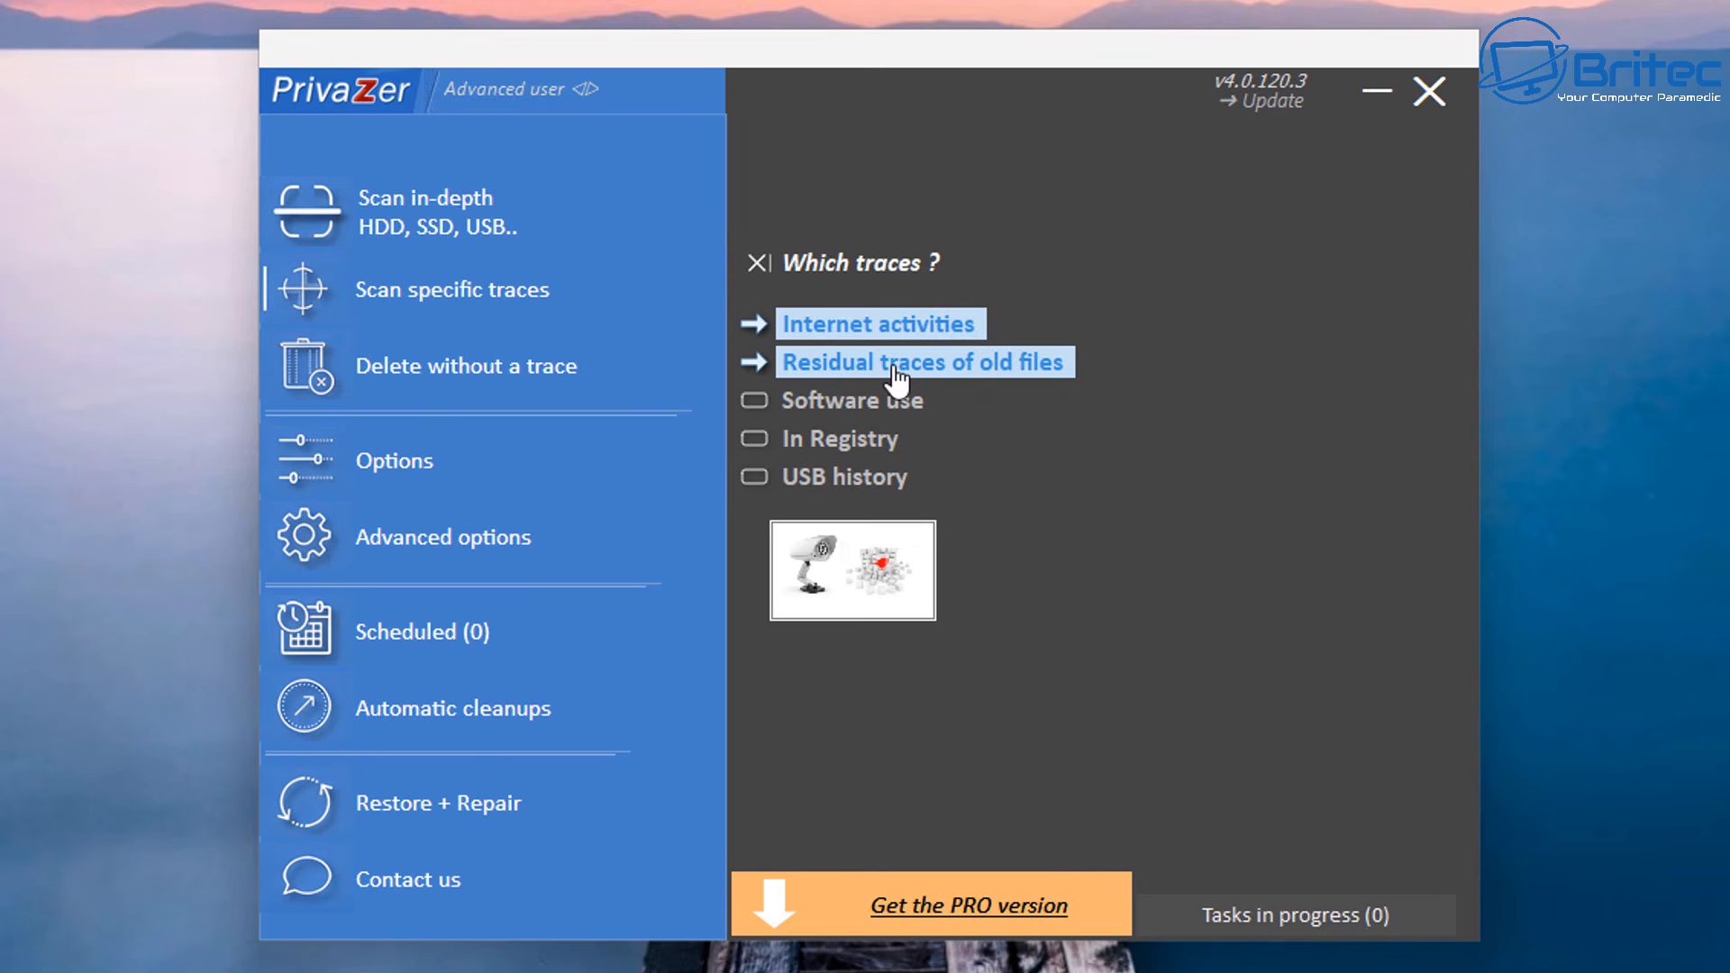
left_click(894, 370)
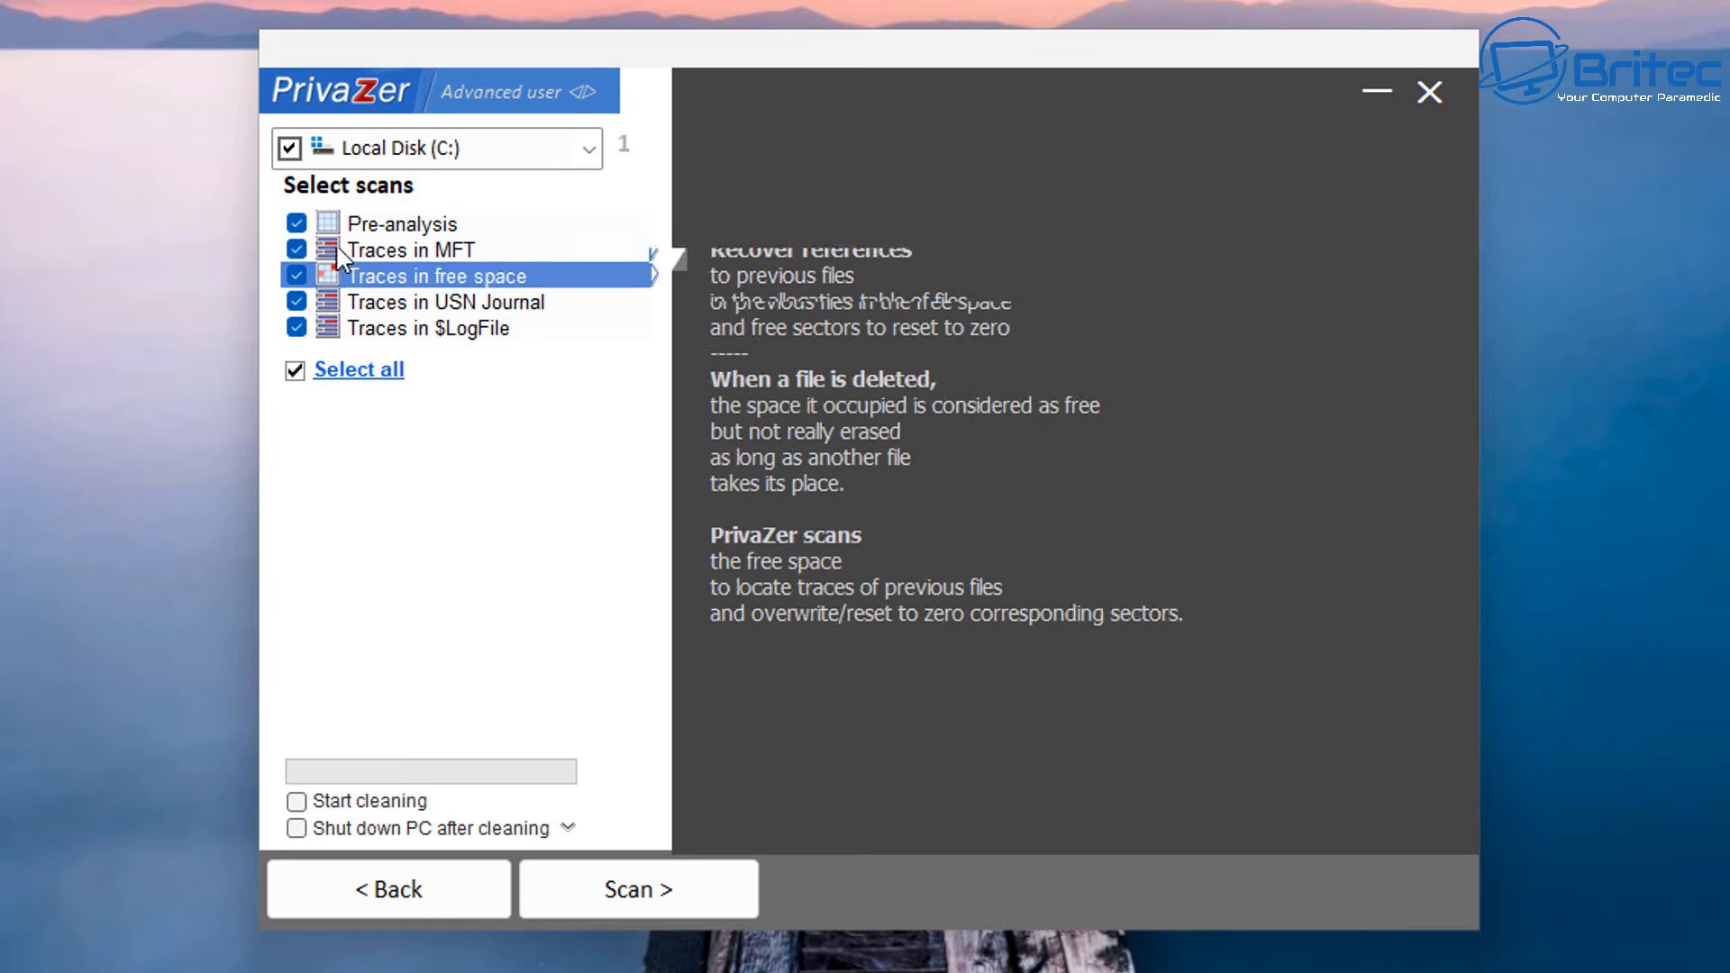
left_click(395, 905)
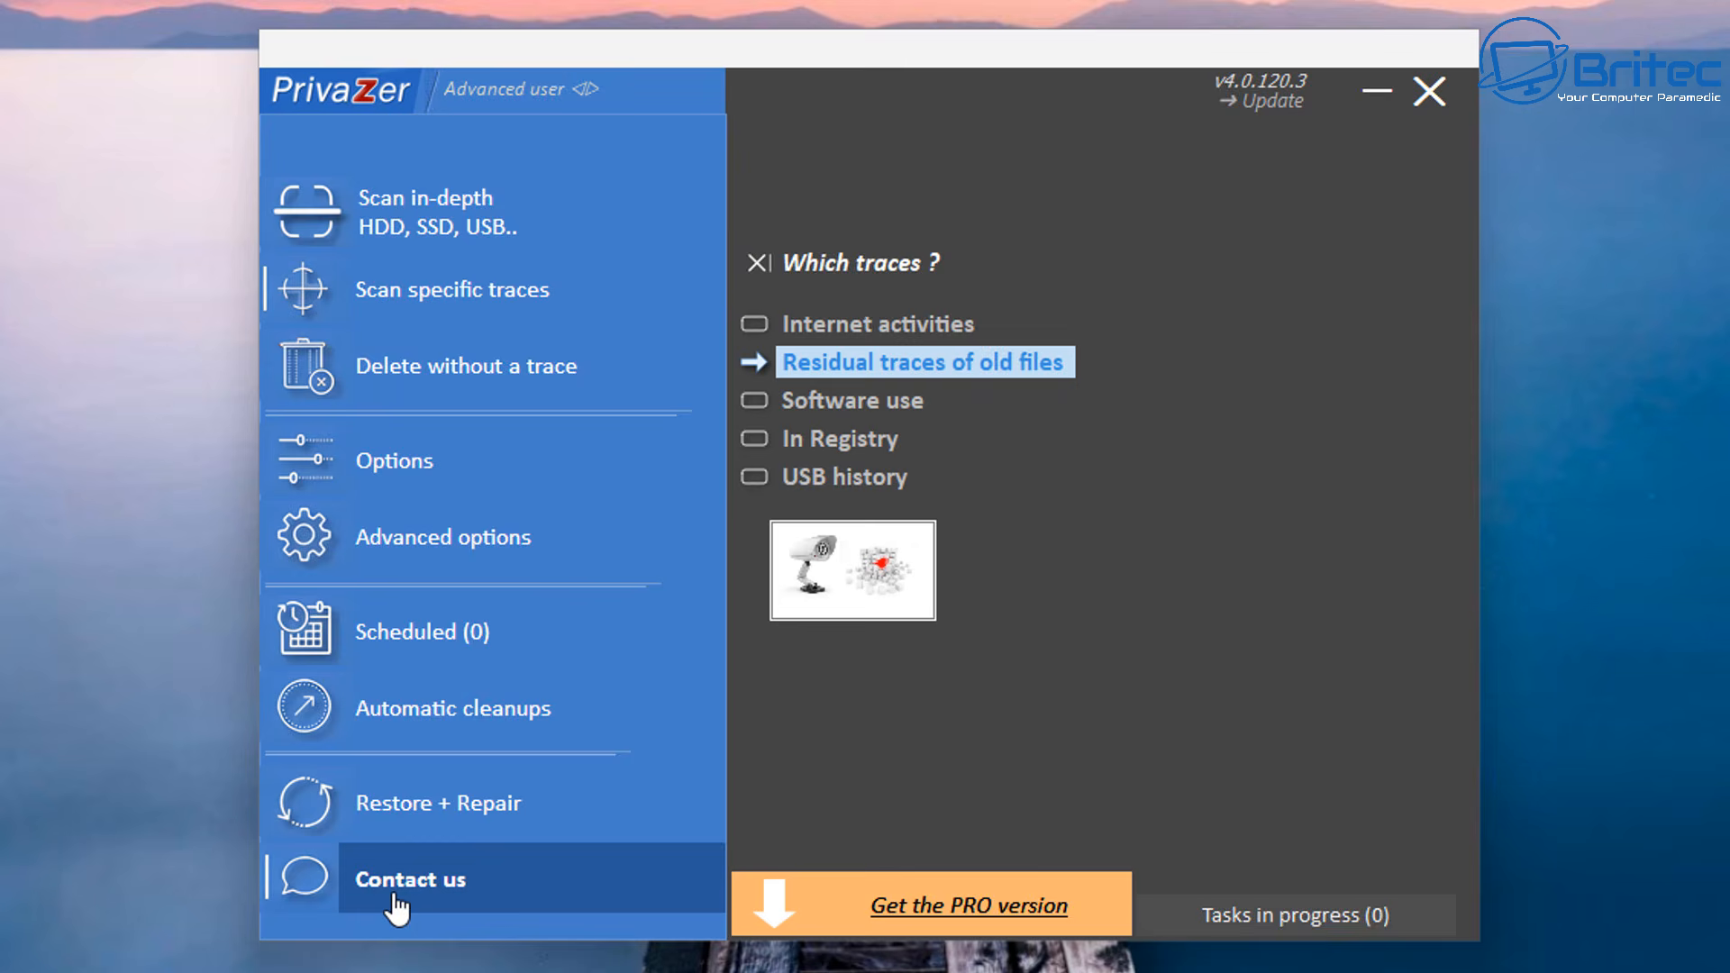
left_click(877, 405)
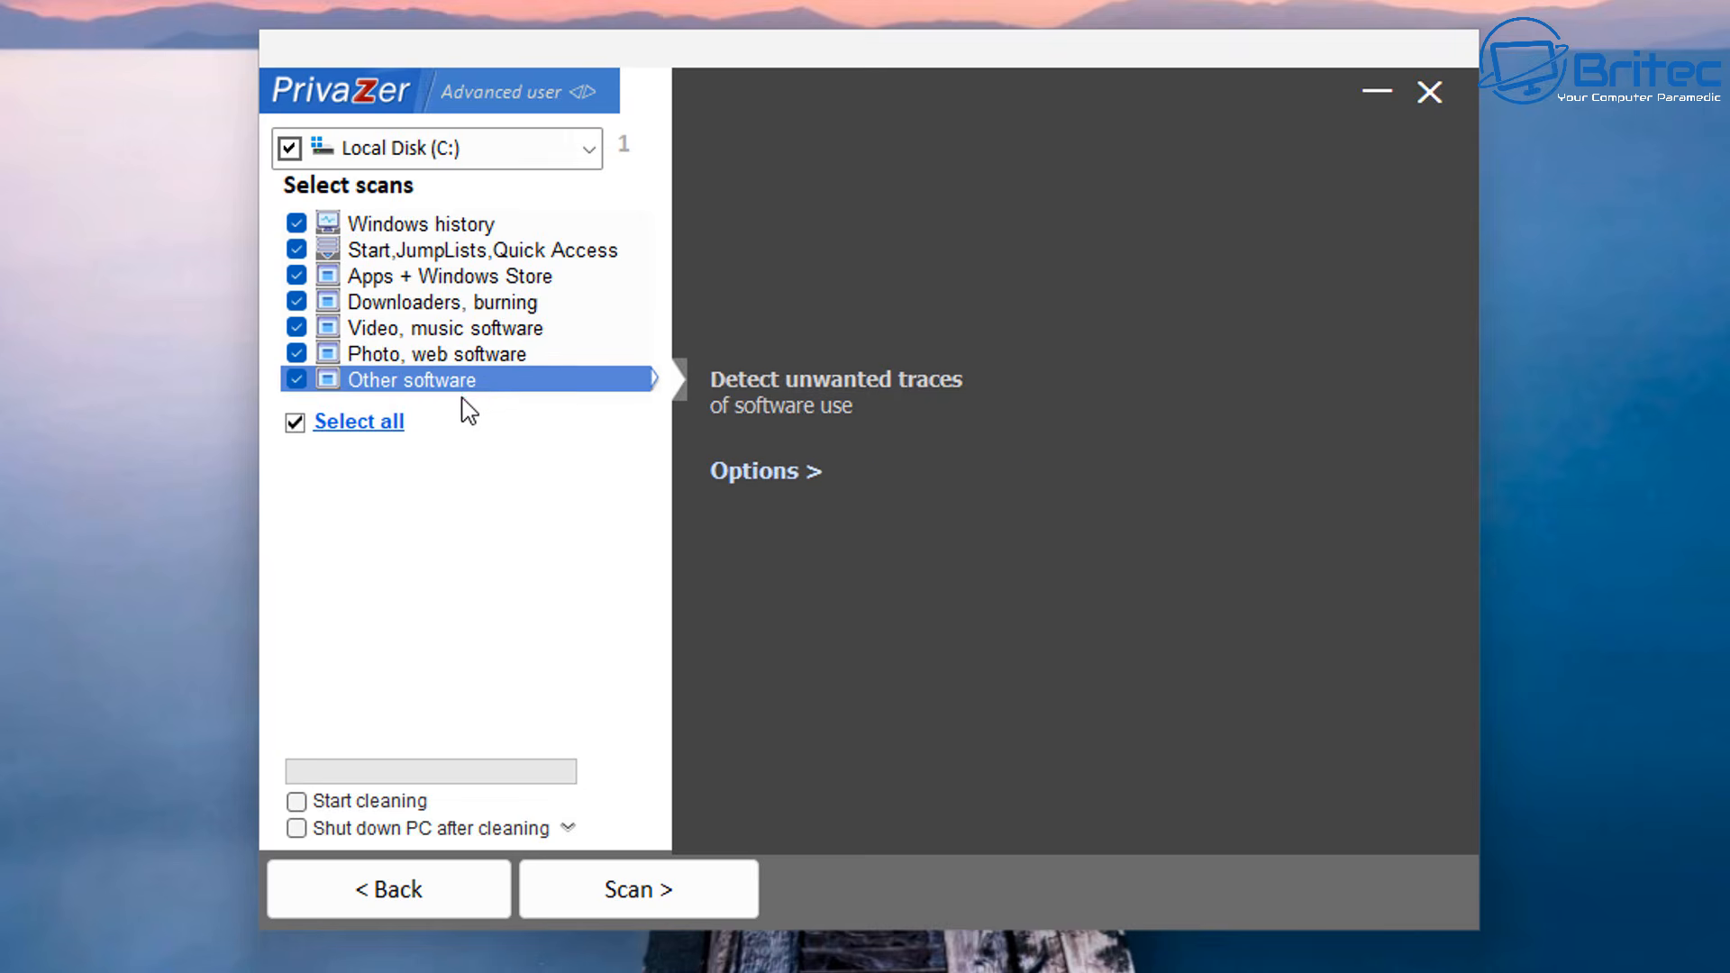
left_click(386, 906)
Review the In Registry scan items and the Registry trace options, returning to the main menu without scanning
left_click(870, 446)
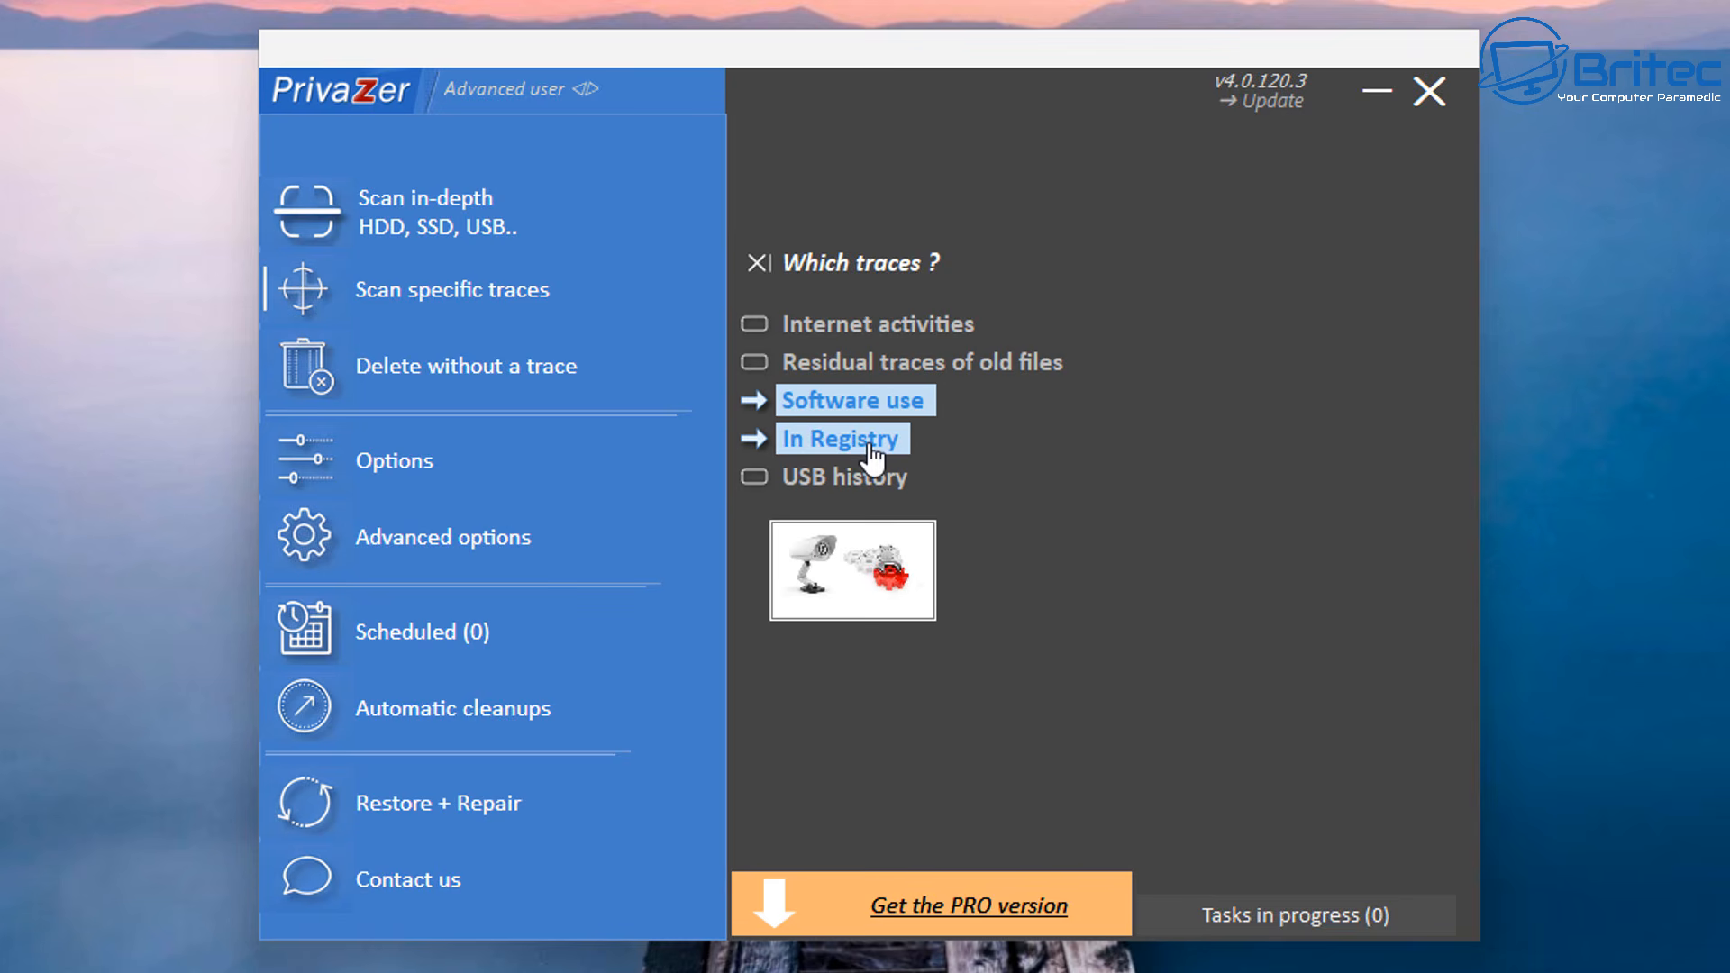
left_click(871, 446)
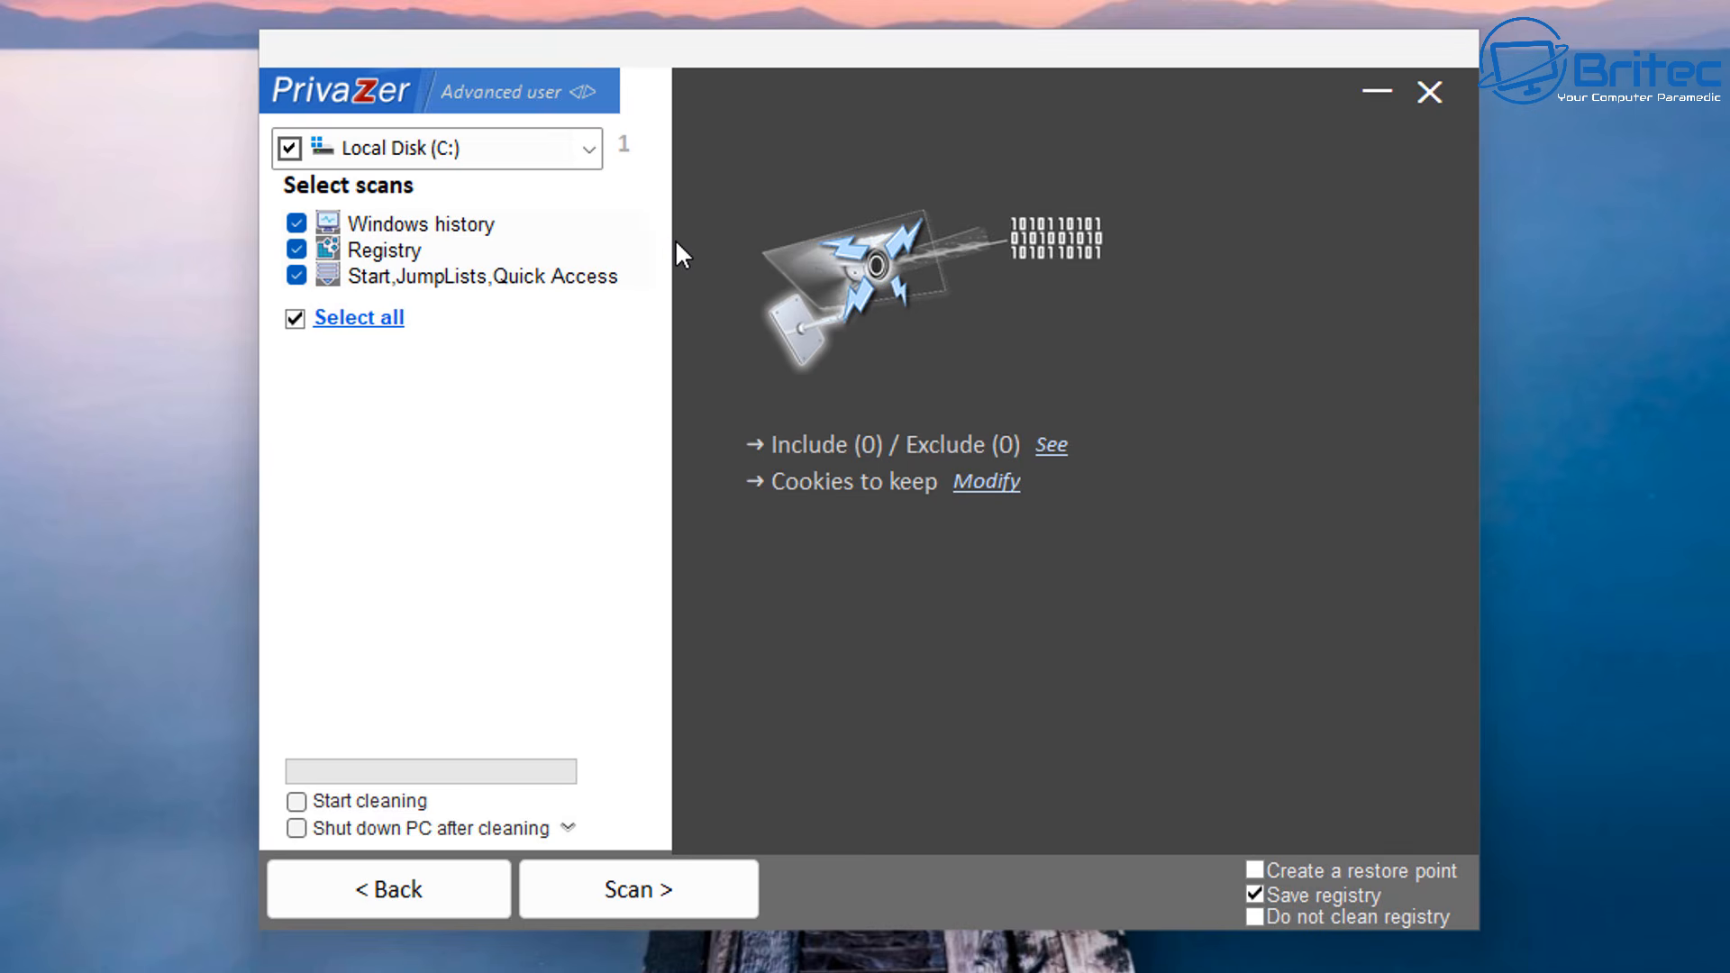
left_click(506, 255)
left_click(771, 341)
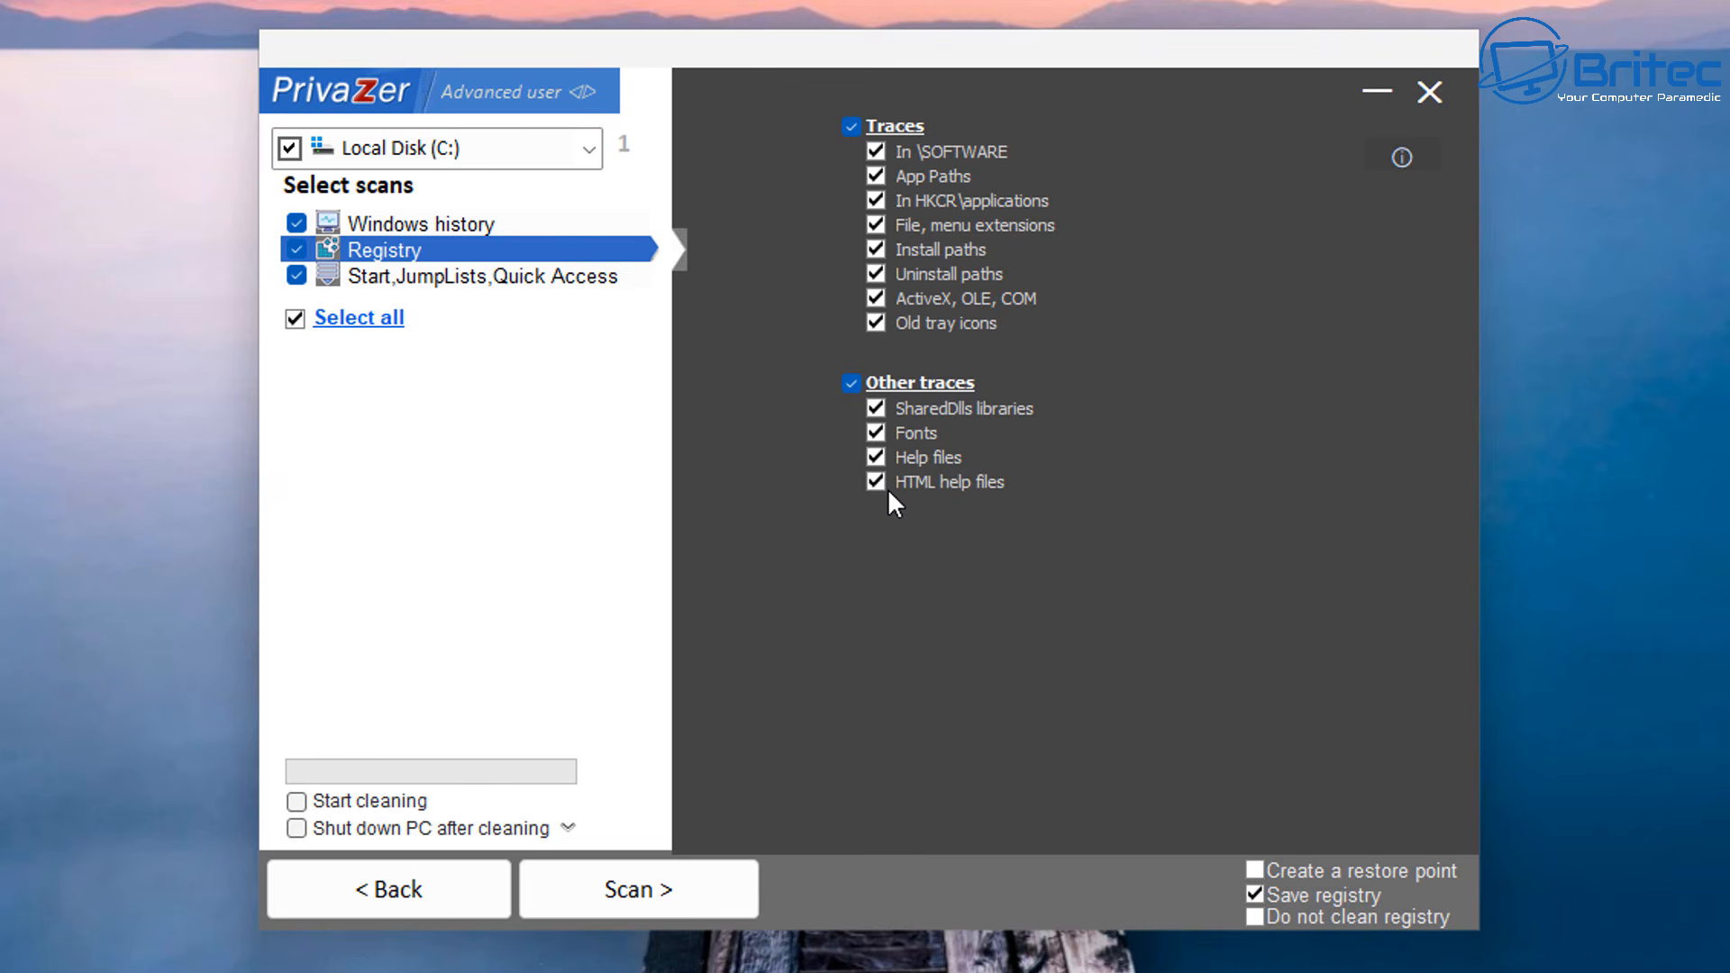
left_click(389, 892)
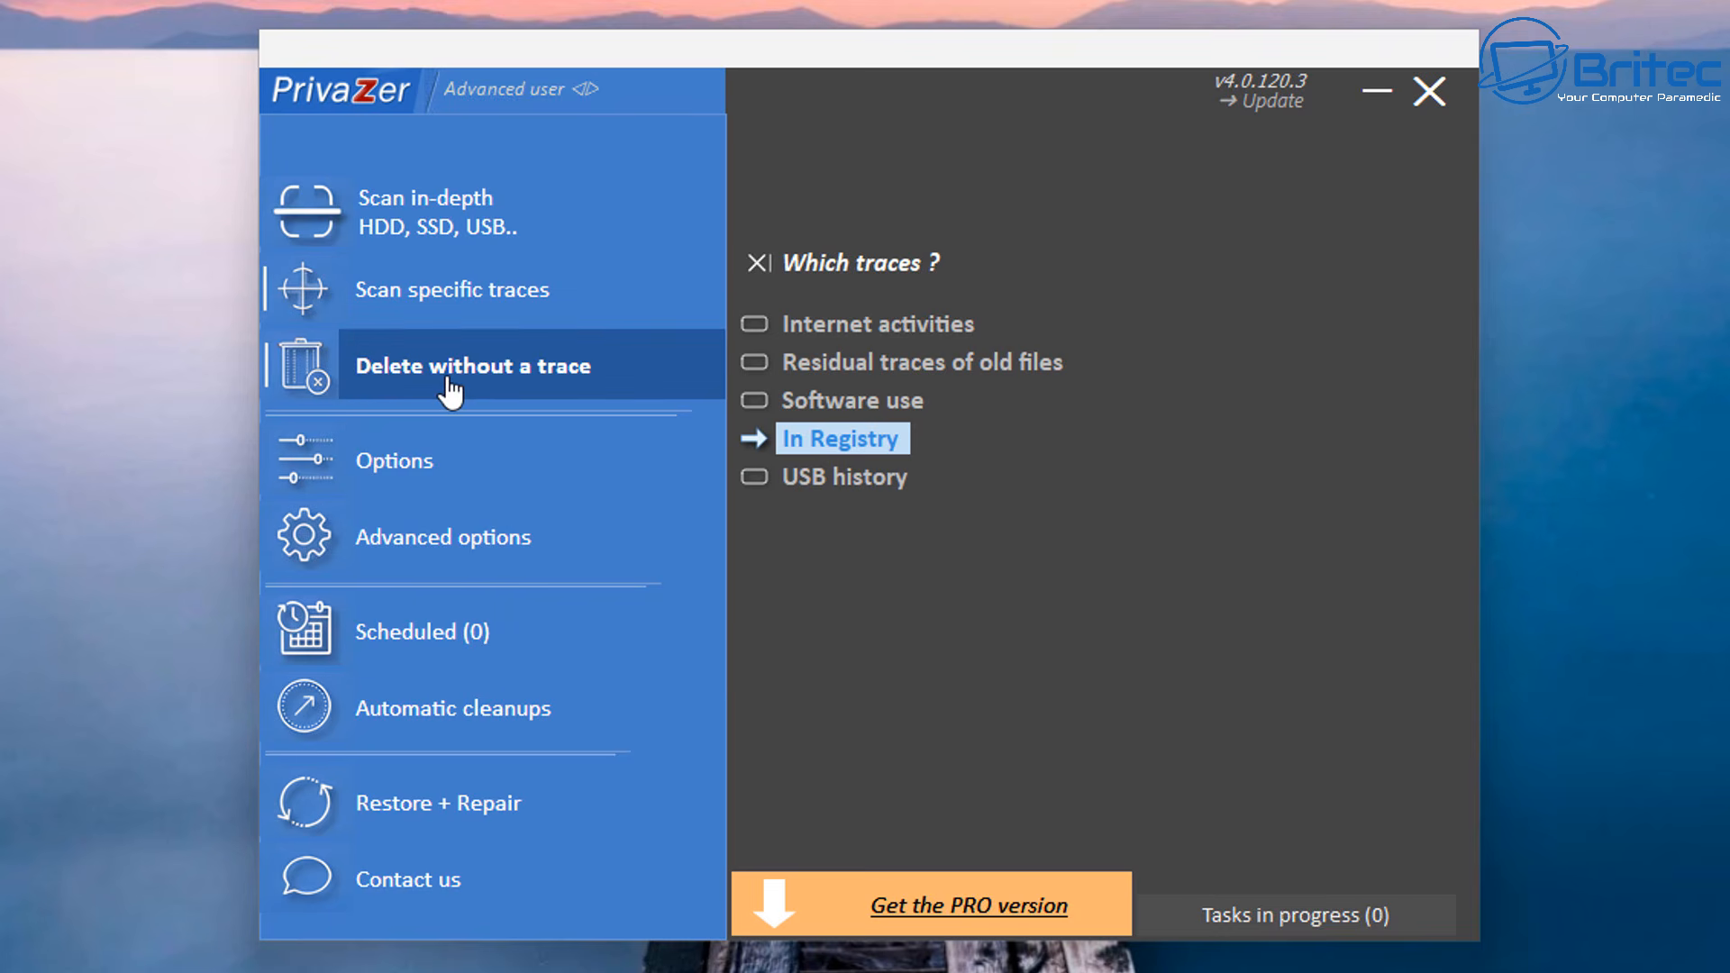
Start deleting sensitive folders without a trace and bring the folder selection dialog fully into view
mouse_move(469, 390)
mouse_move(798, 340)
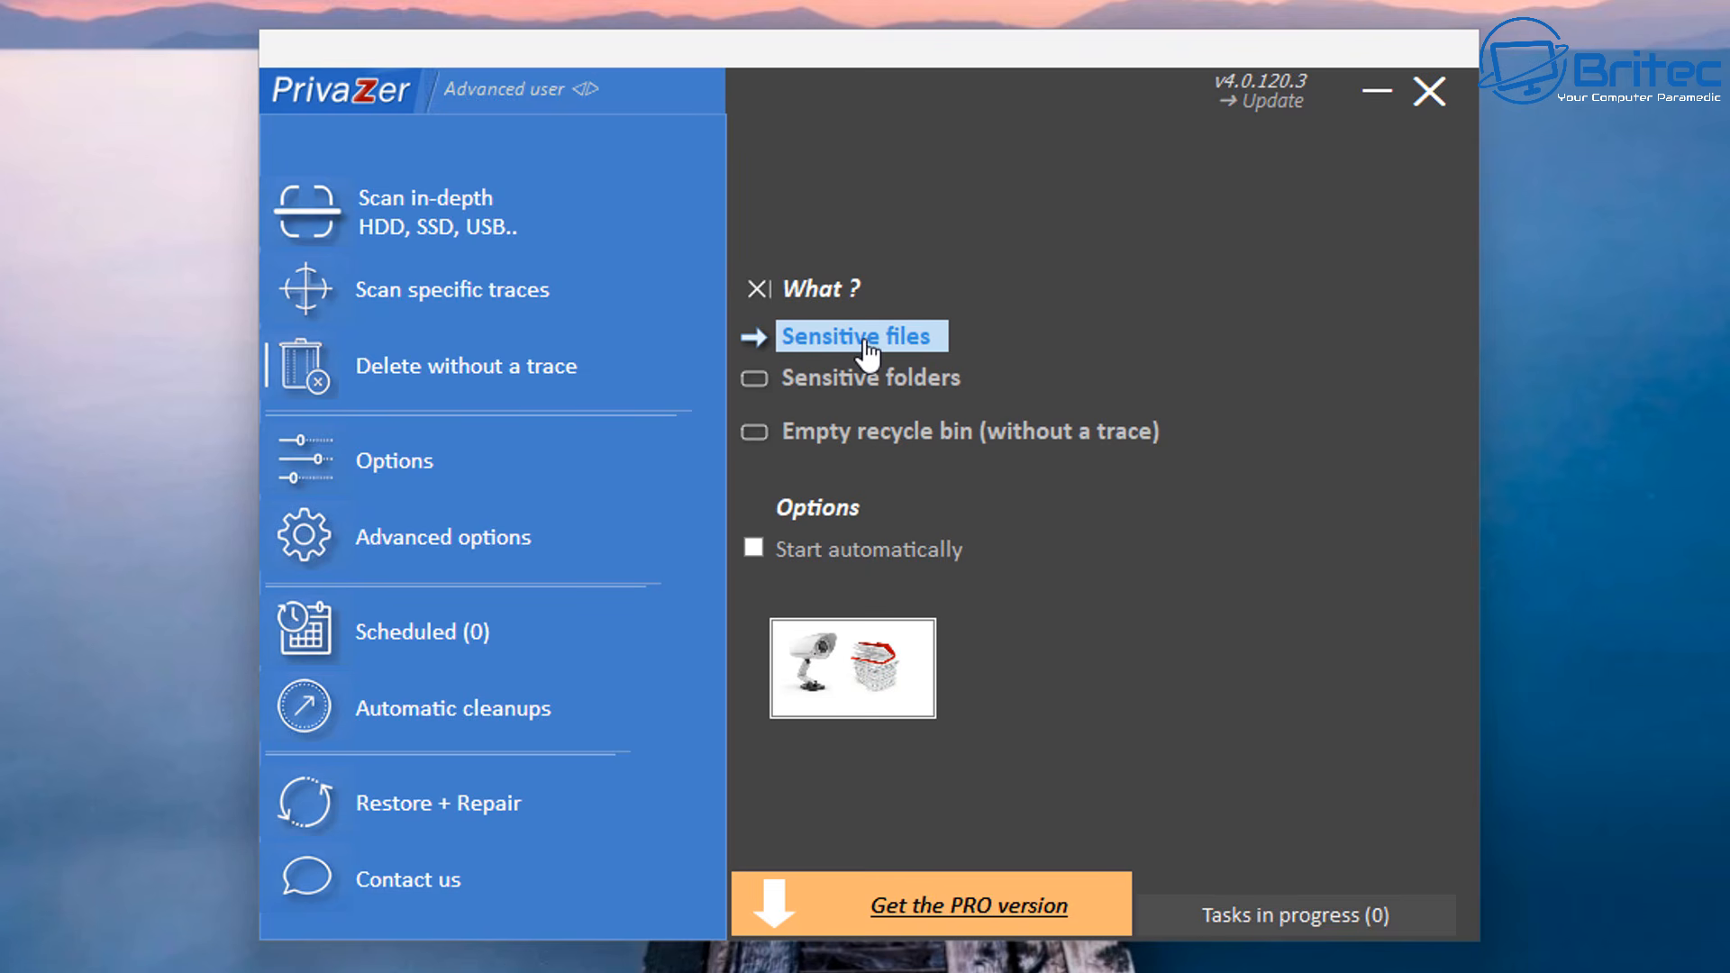
left_click(863, 380)
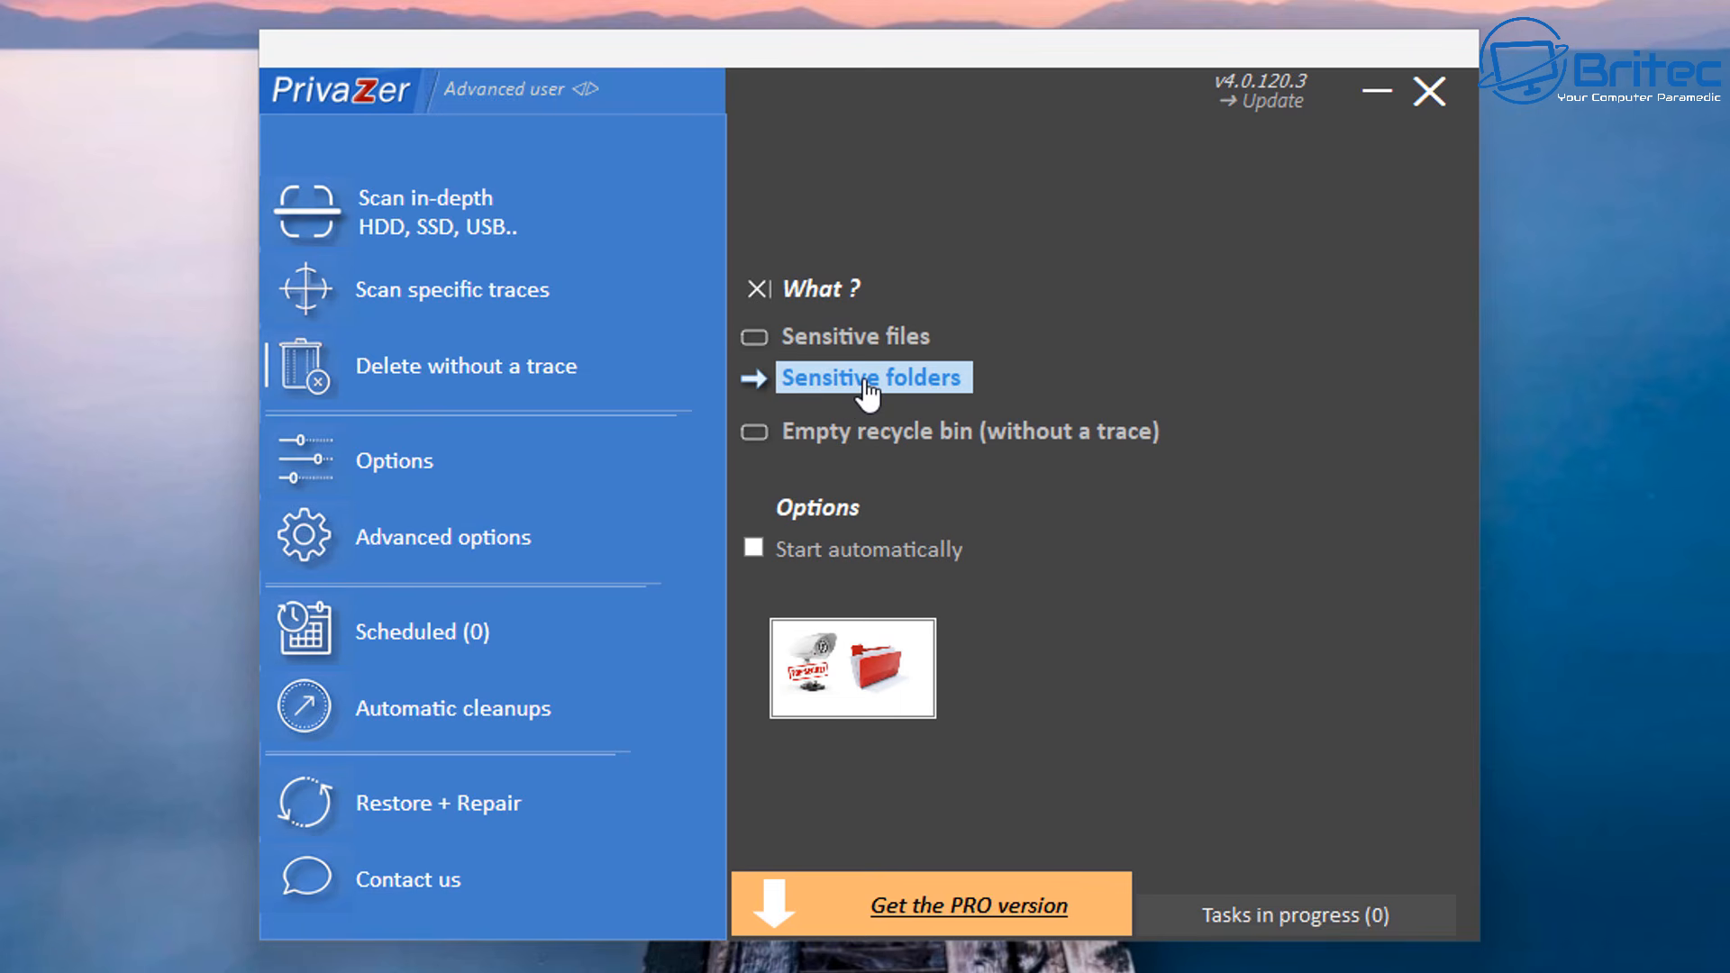
left_click(865, 383)
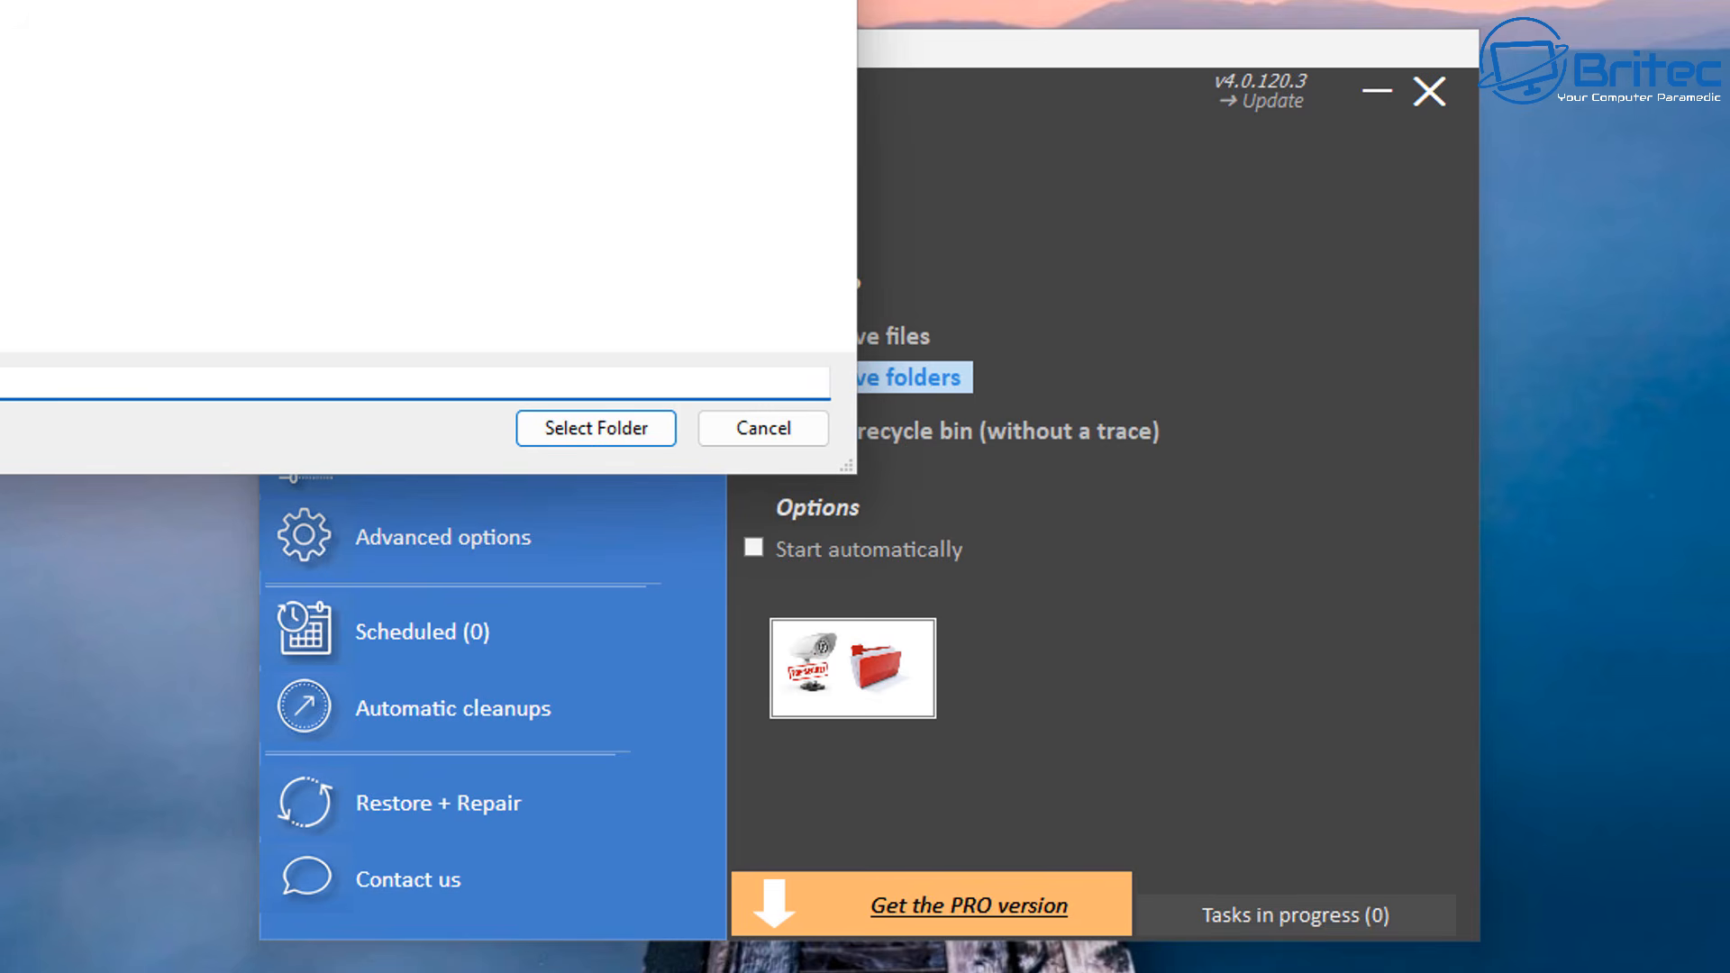
left_click_drag(27, 0, 772, 56)
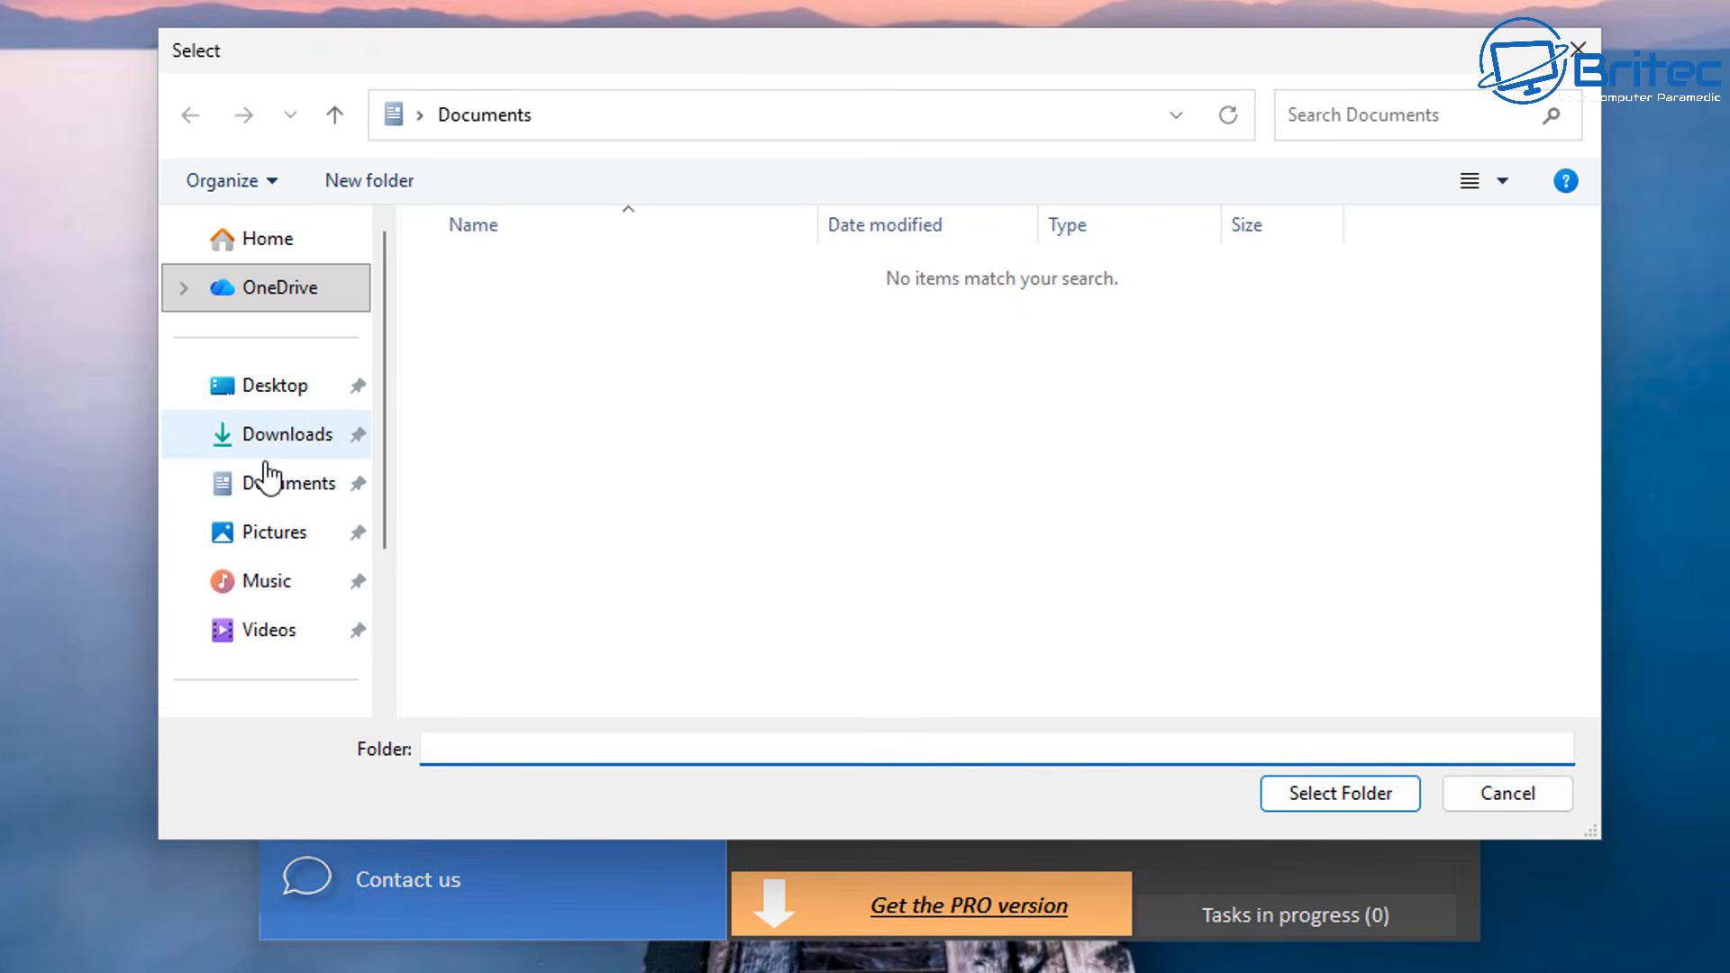
Create a new folder in Downloads with the default name and choose it as the folder to delete without a trace
left_click(287, 450)
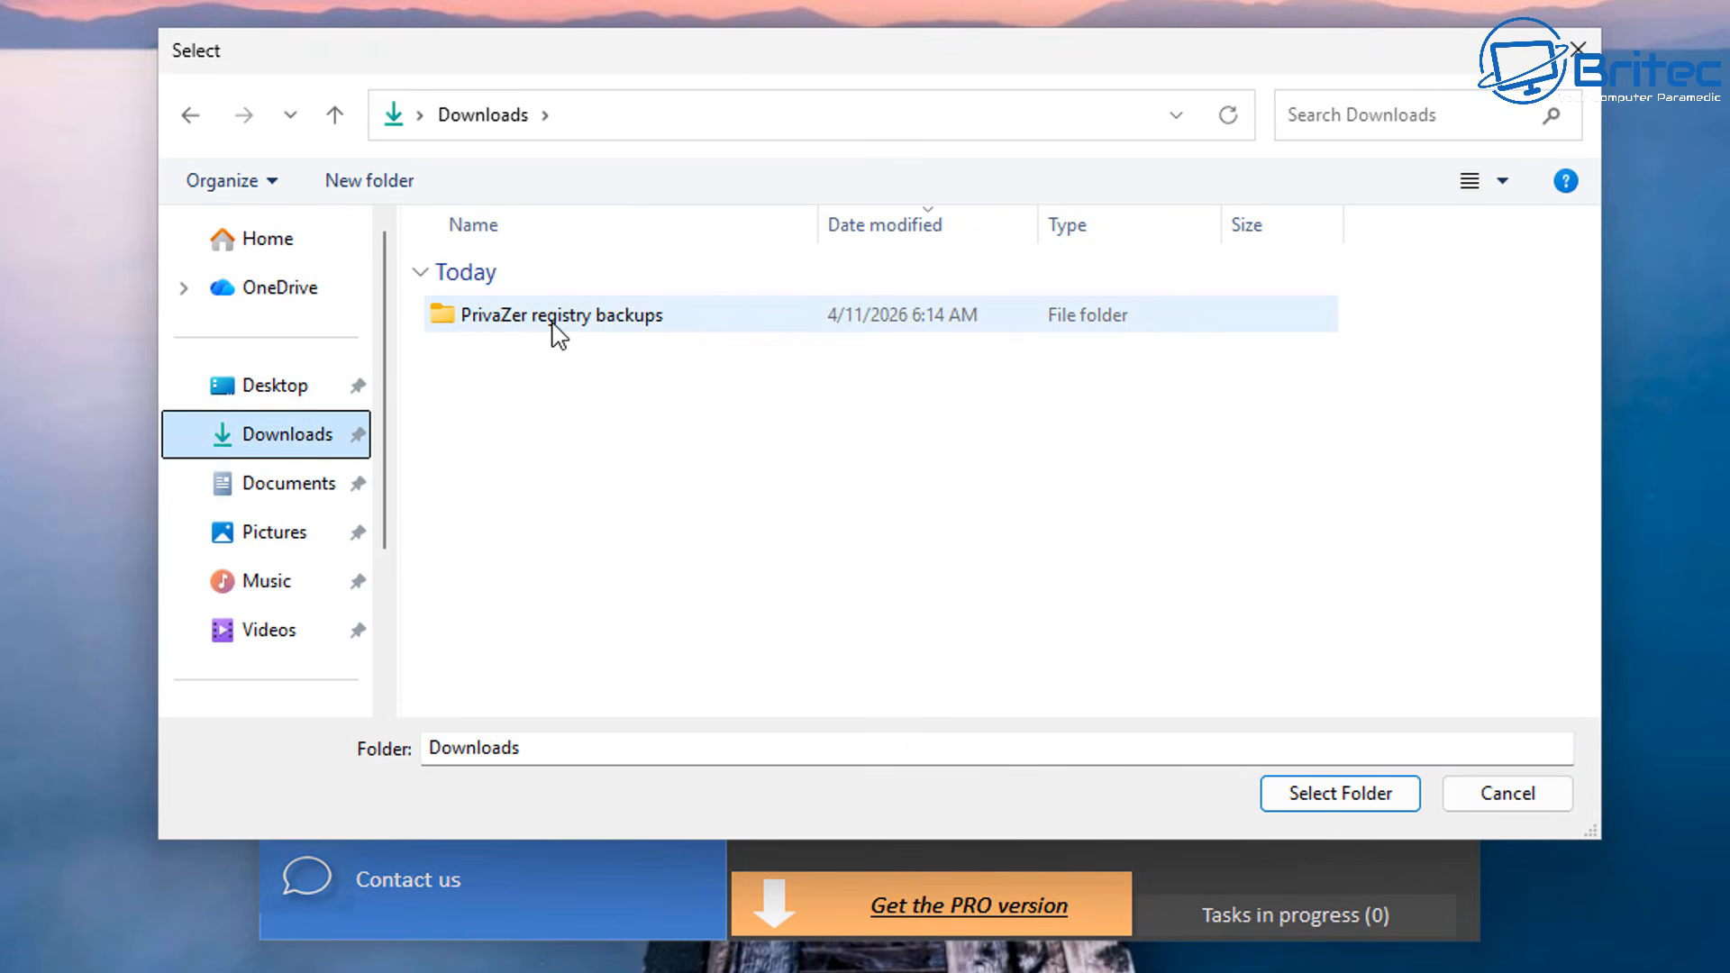
left_click(552, 317)
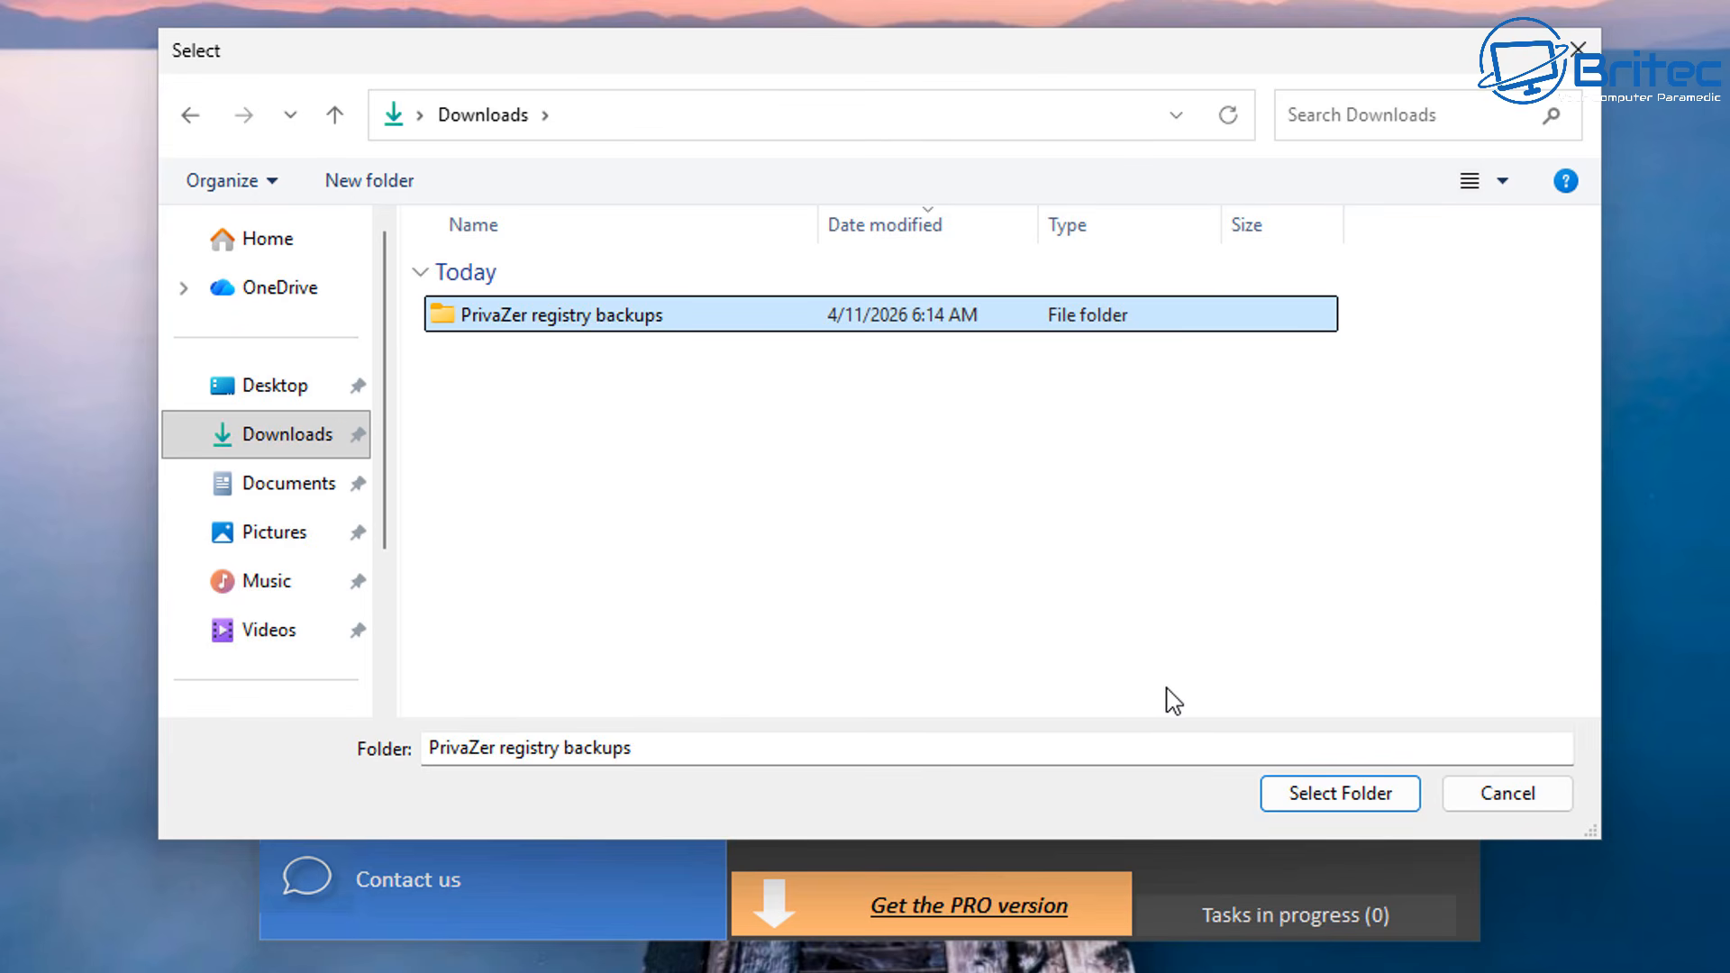
right_click(505, 397)
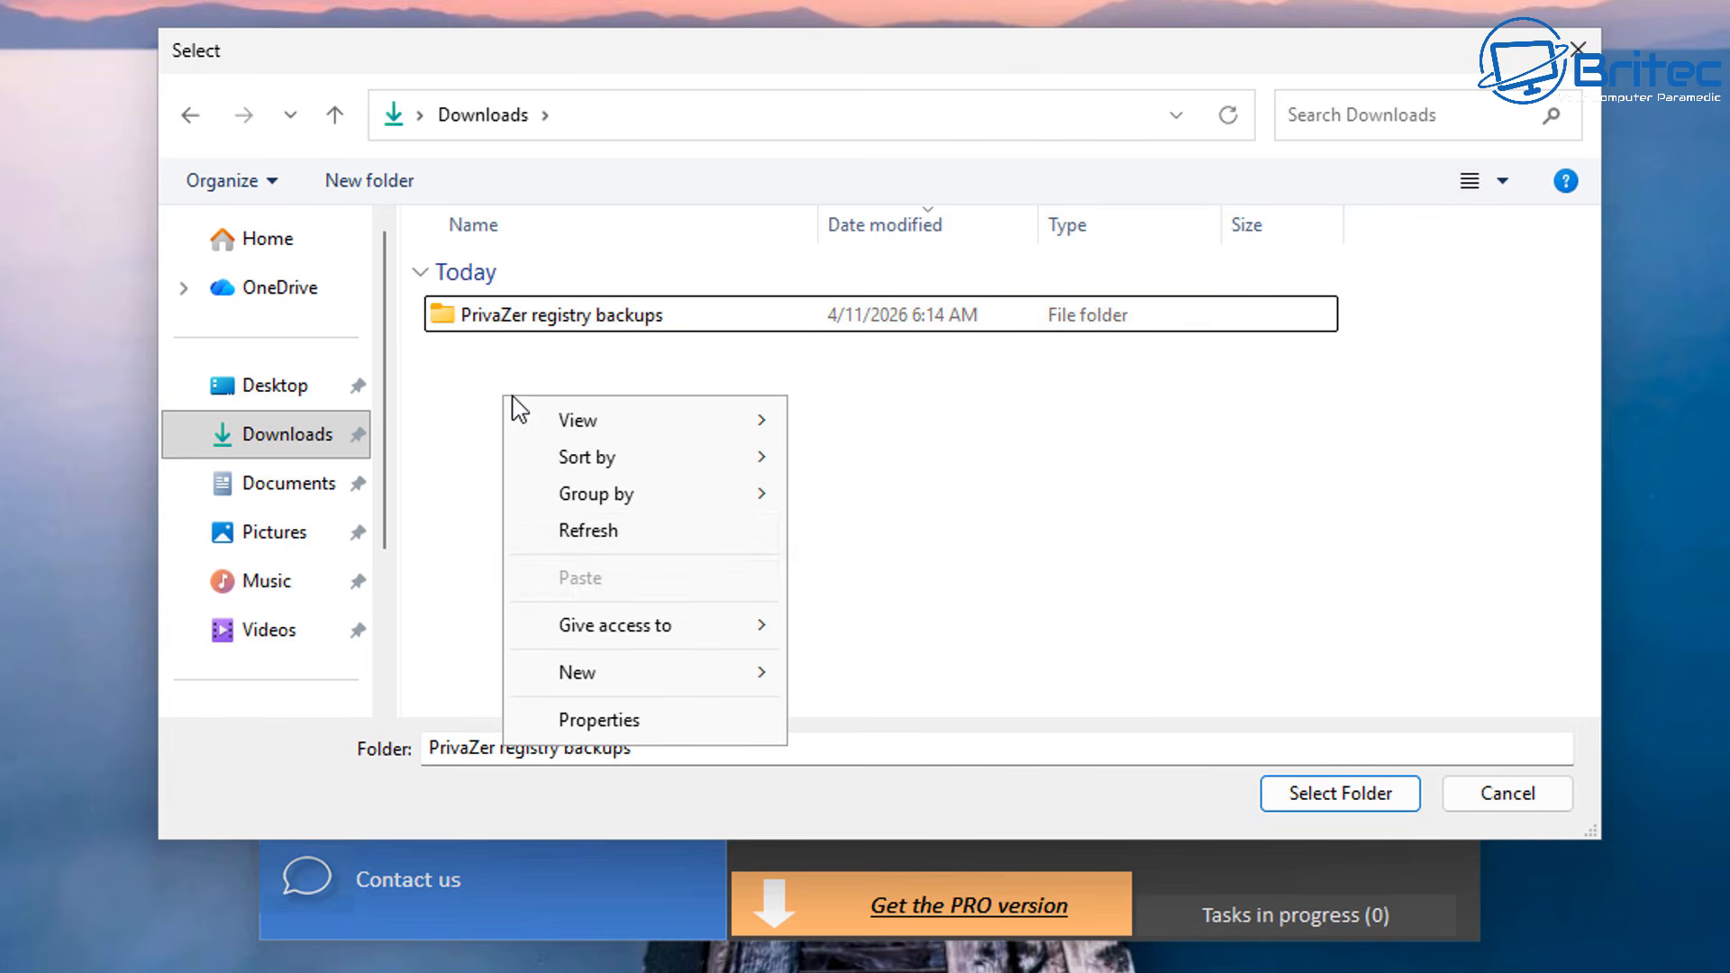
mouse_move(611, 685)
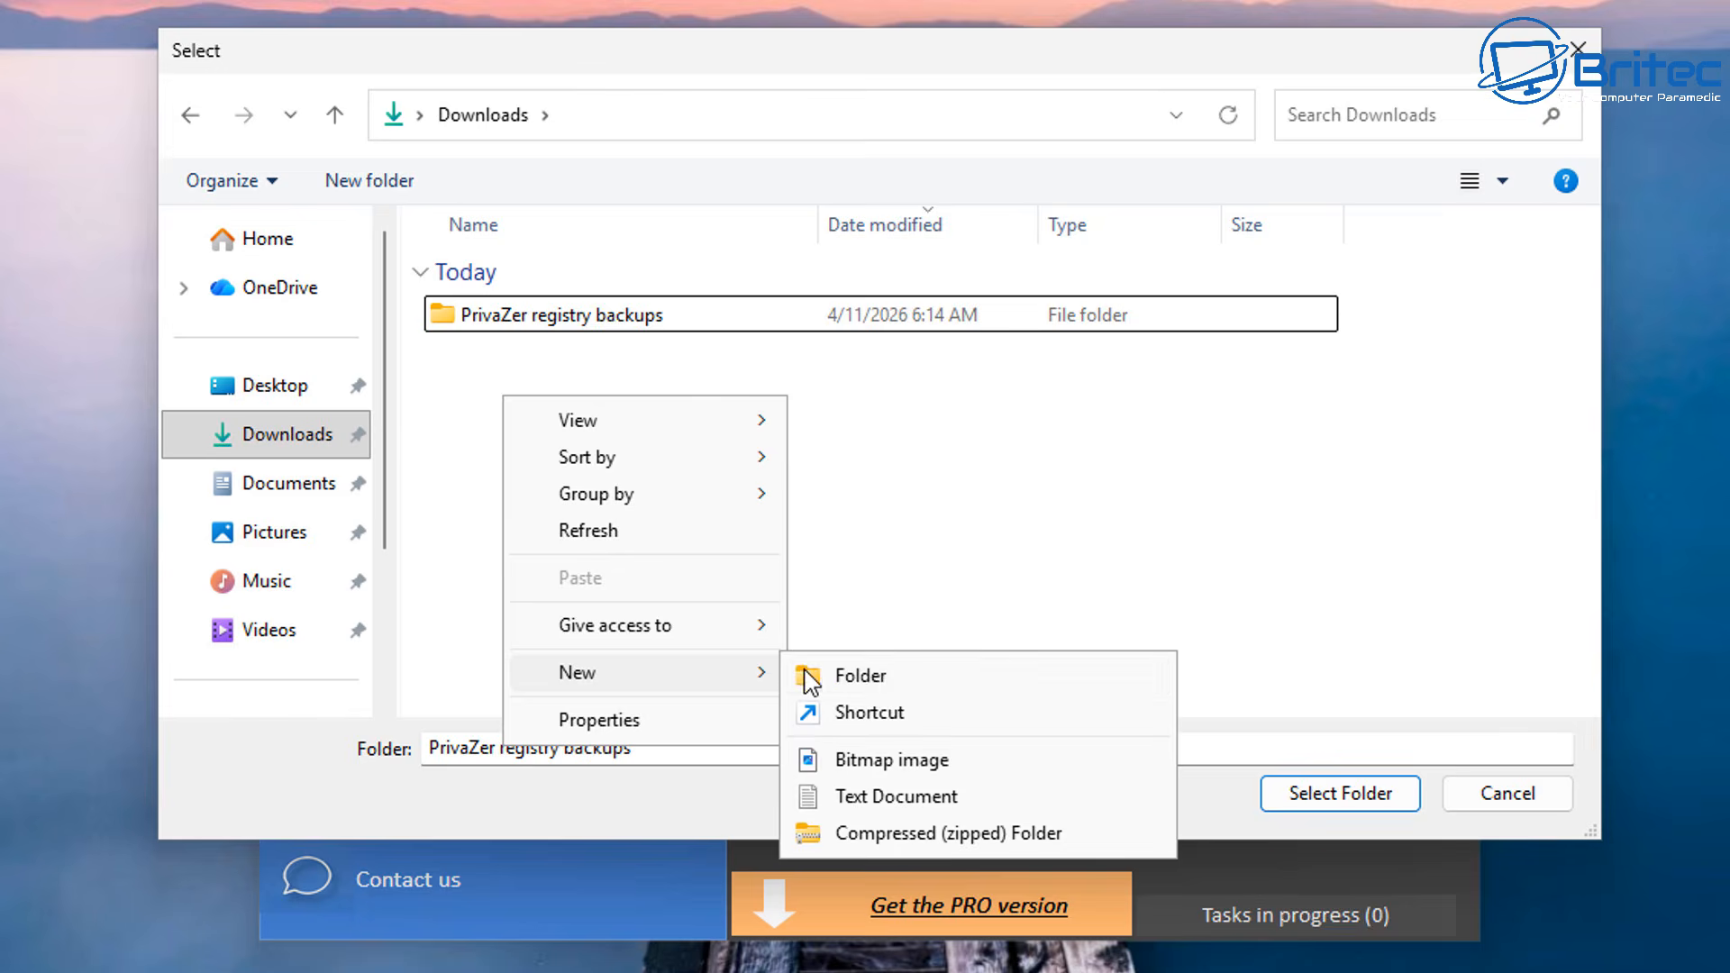
left_click(871, 672)
left_click(479, 357)
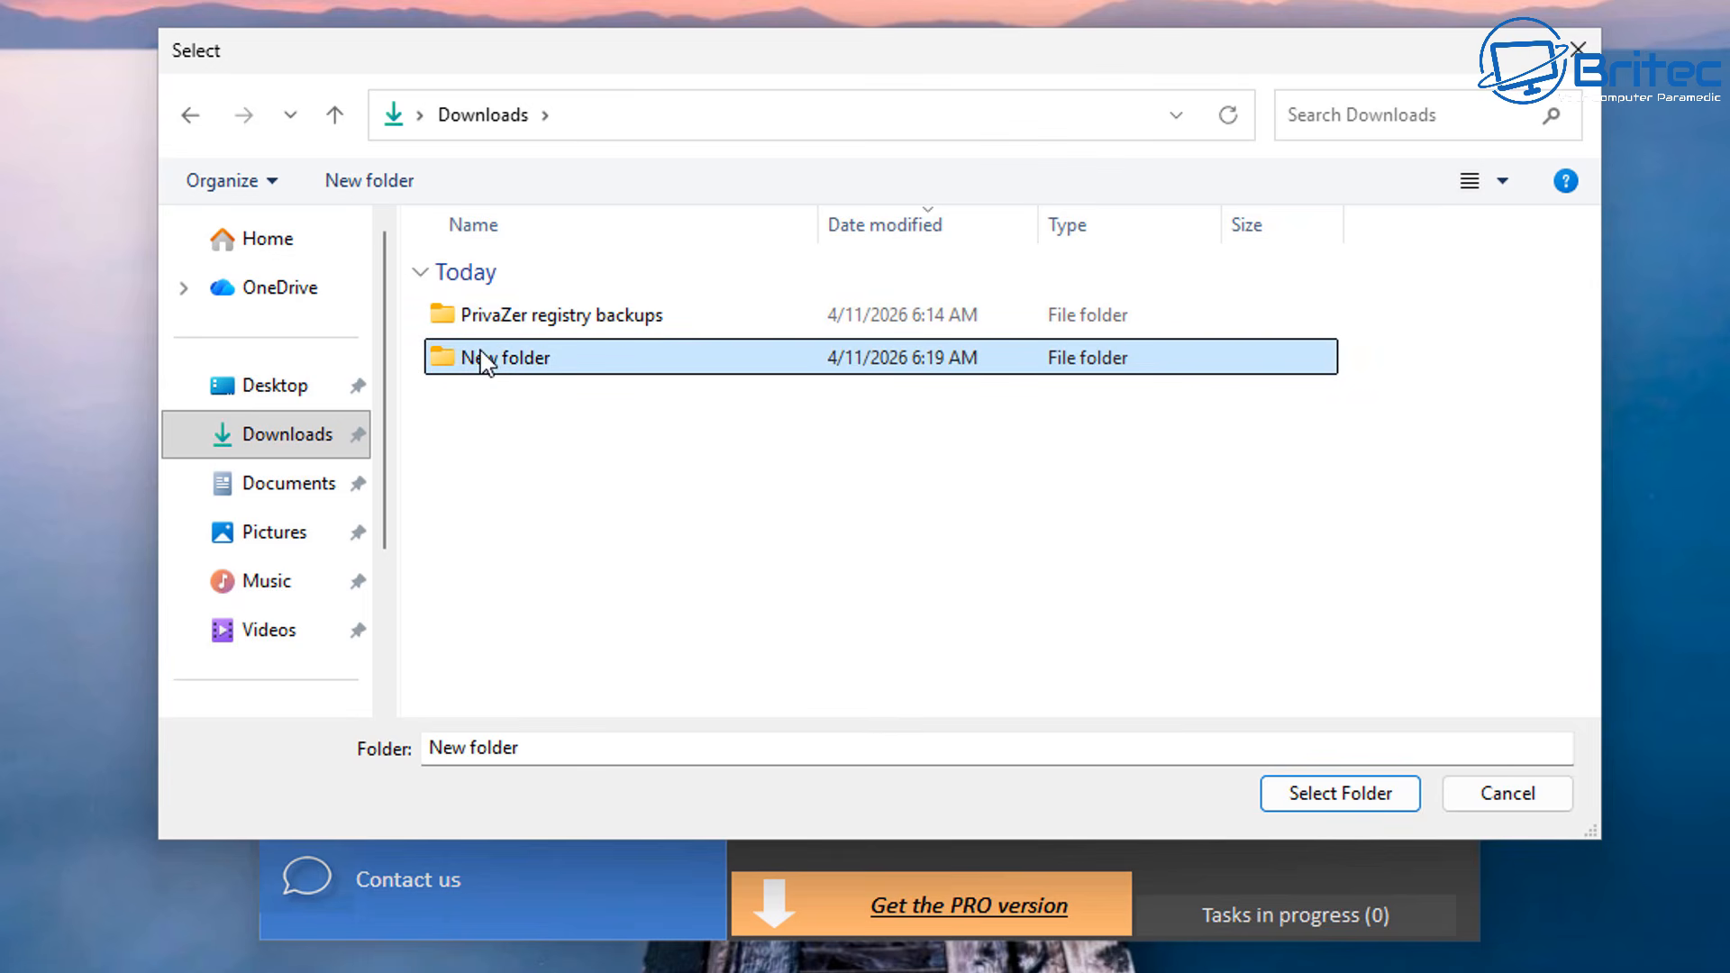
left_click(1343, 794)
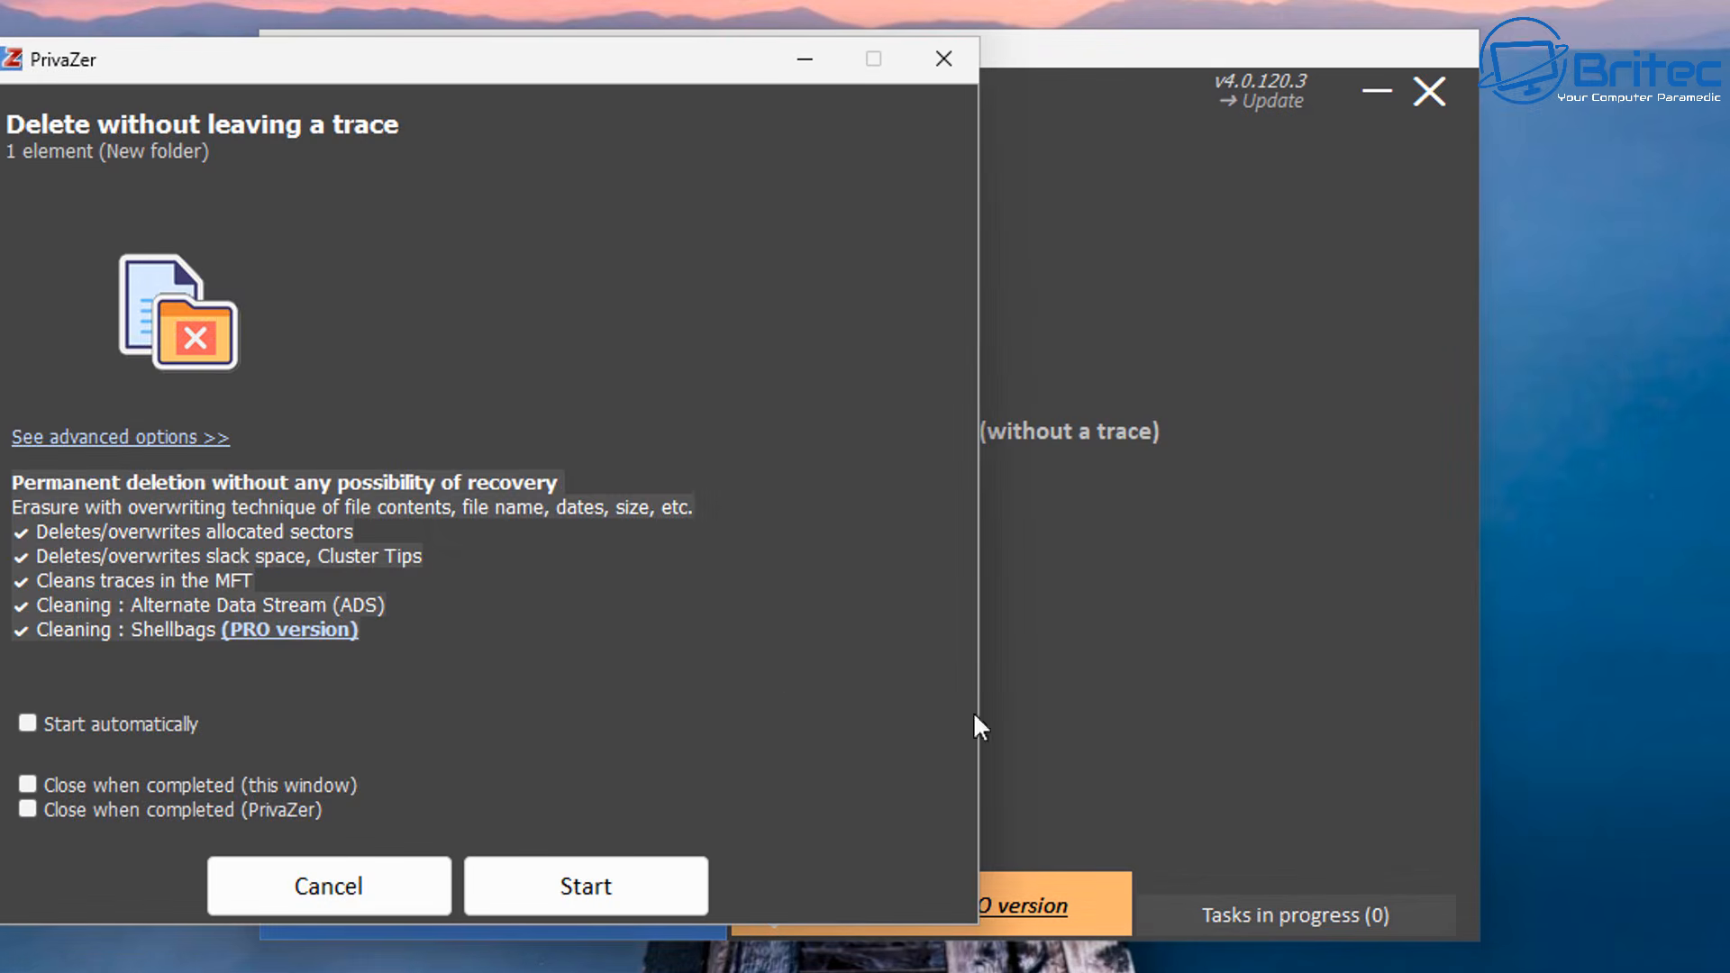
Run the traceless deletion of the chosen Downloads folder with the default settings and close the completion report
mouse_move(417, 67)
left_mouse_down()
mouse_move(634, 106)
mouse_move(793, 65)
mouse_move(777, 87)
left_mouse_up()
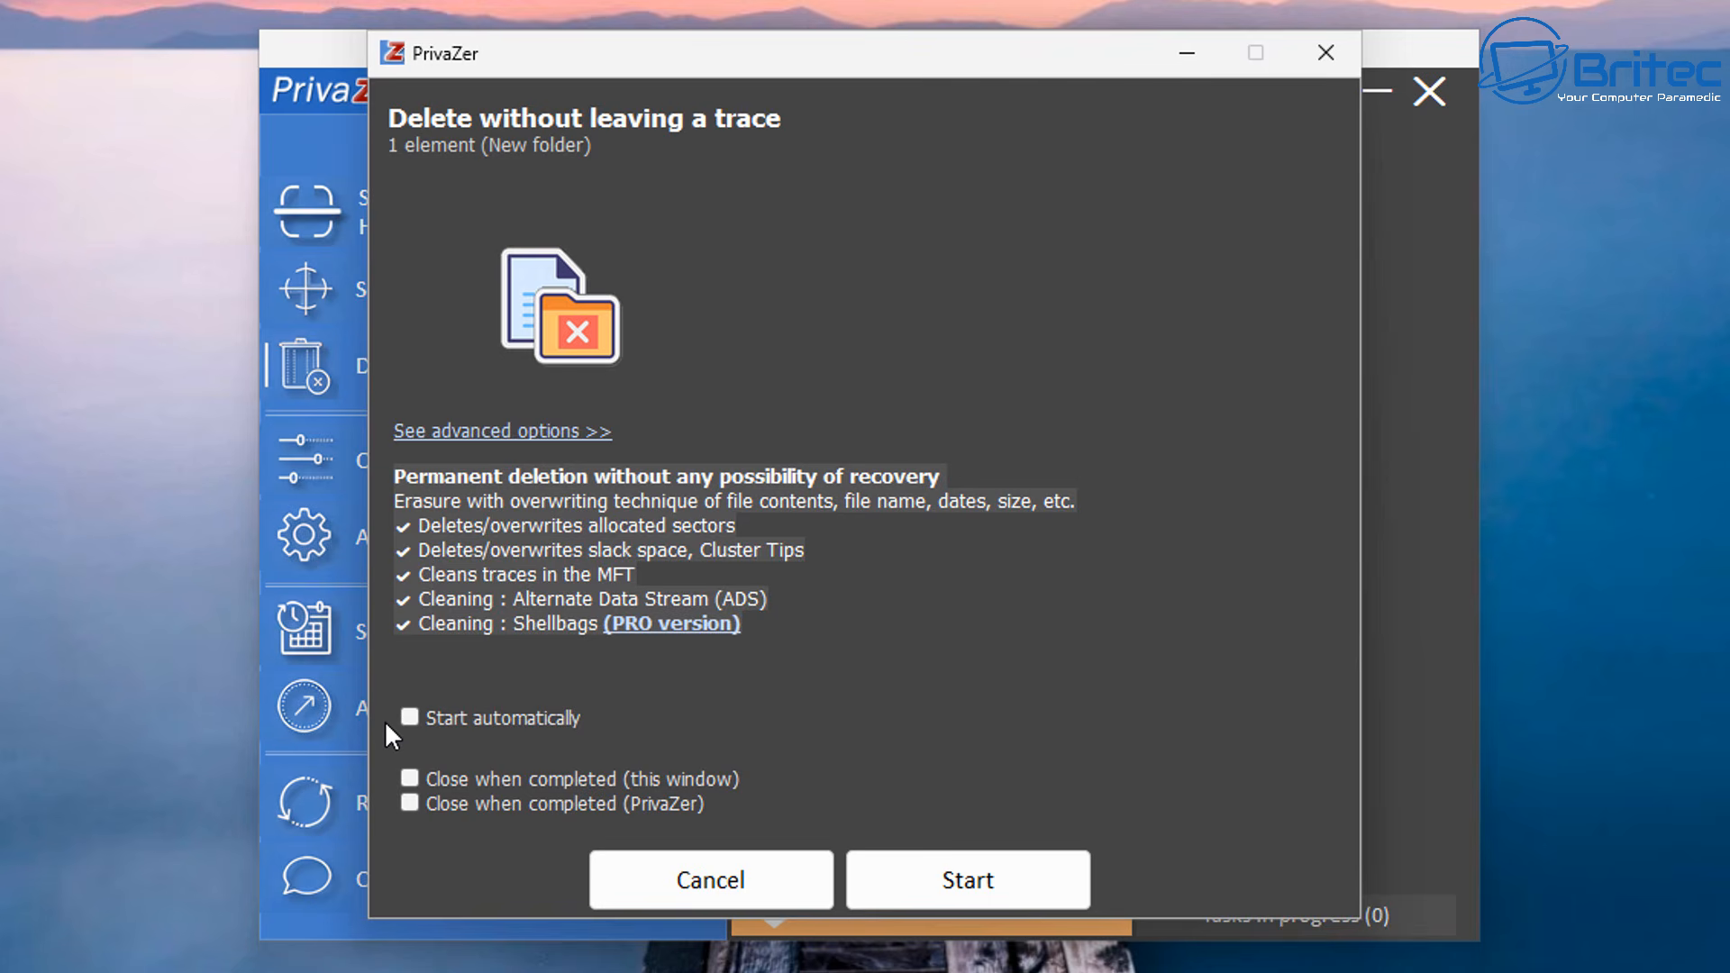
left_click(983, 885)
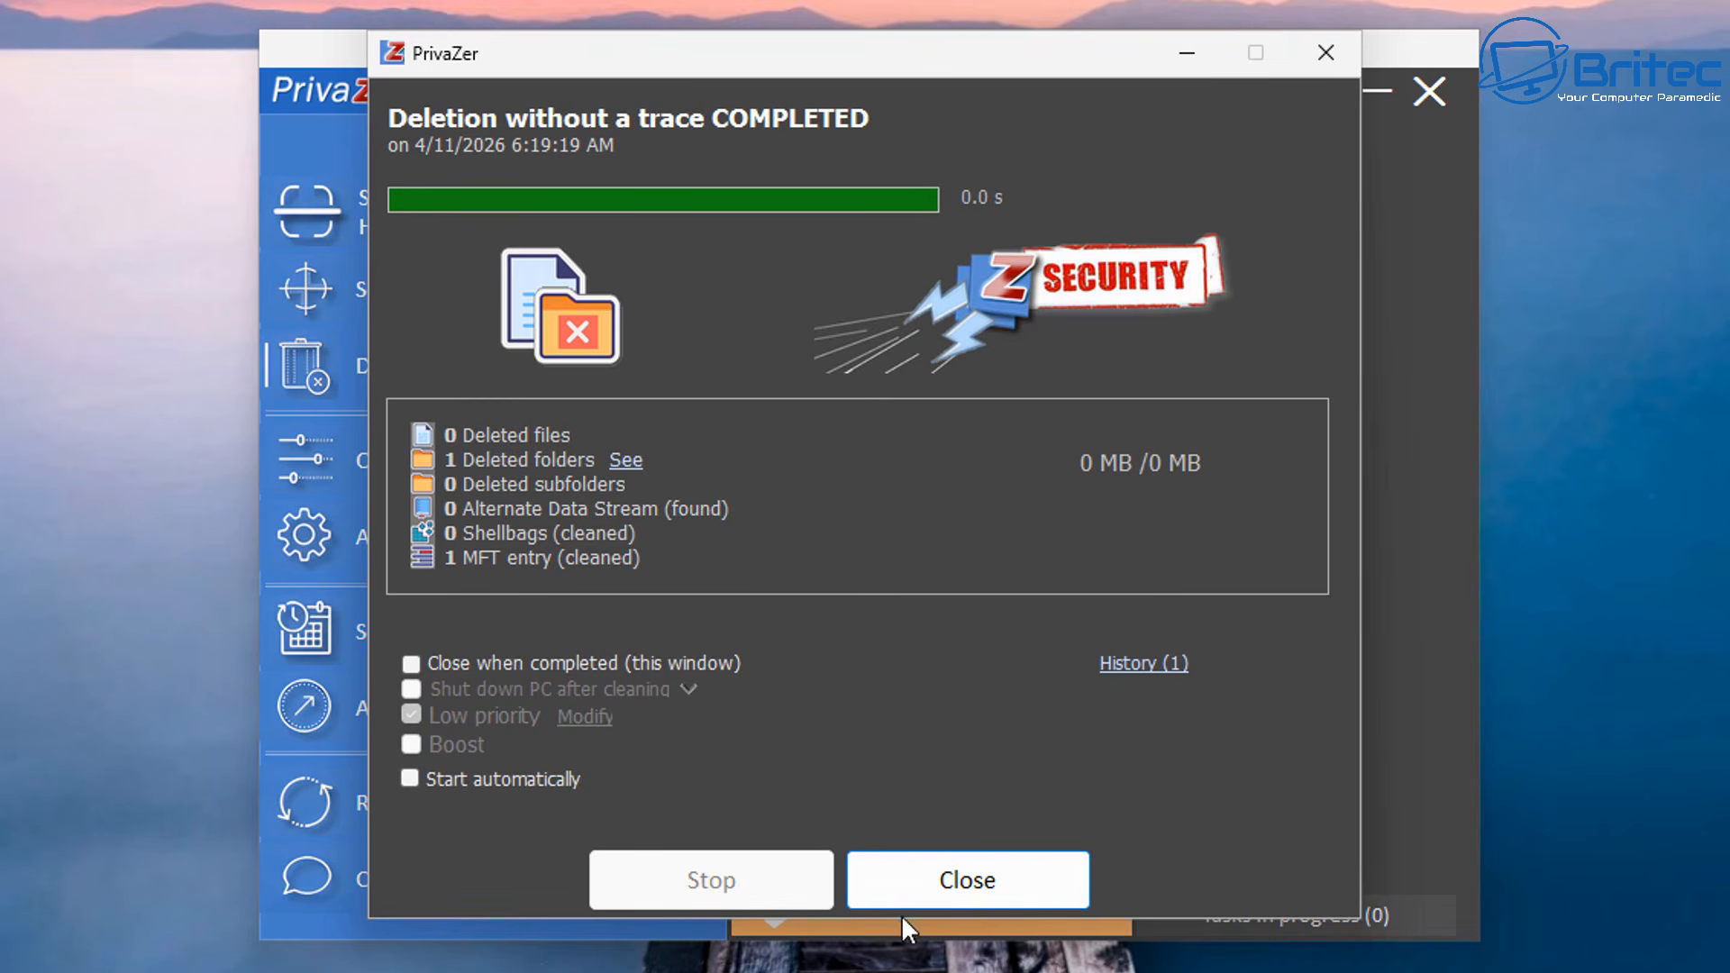
left_click(950, 879)
Choose the folder named New folder on the Desktop as the next sensitive folder to delete without a trace
left_click(838, 379)
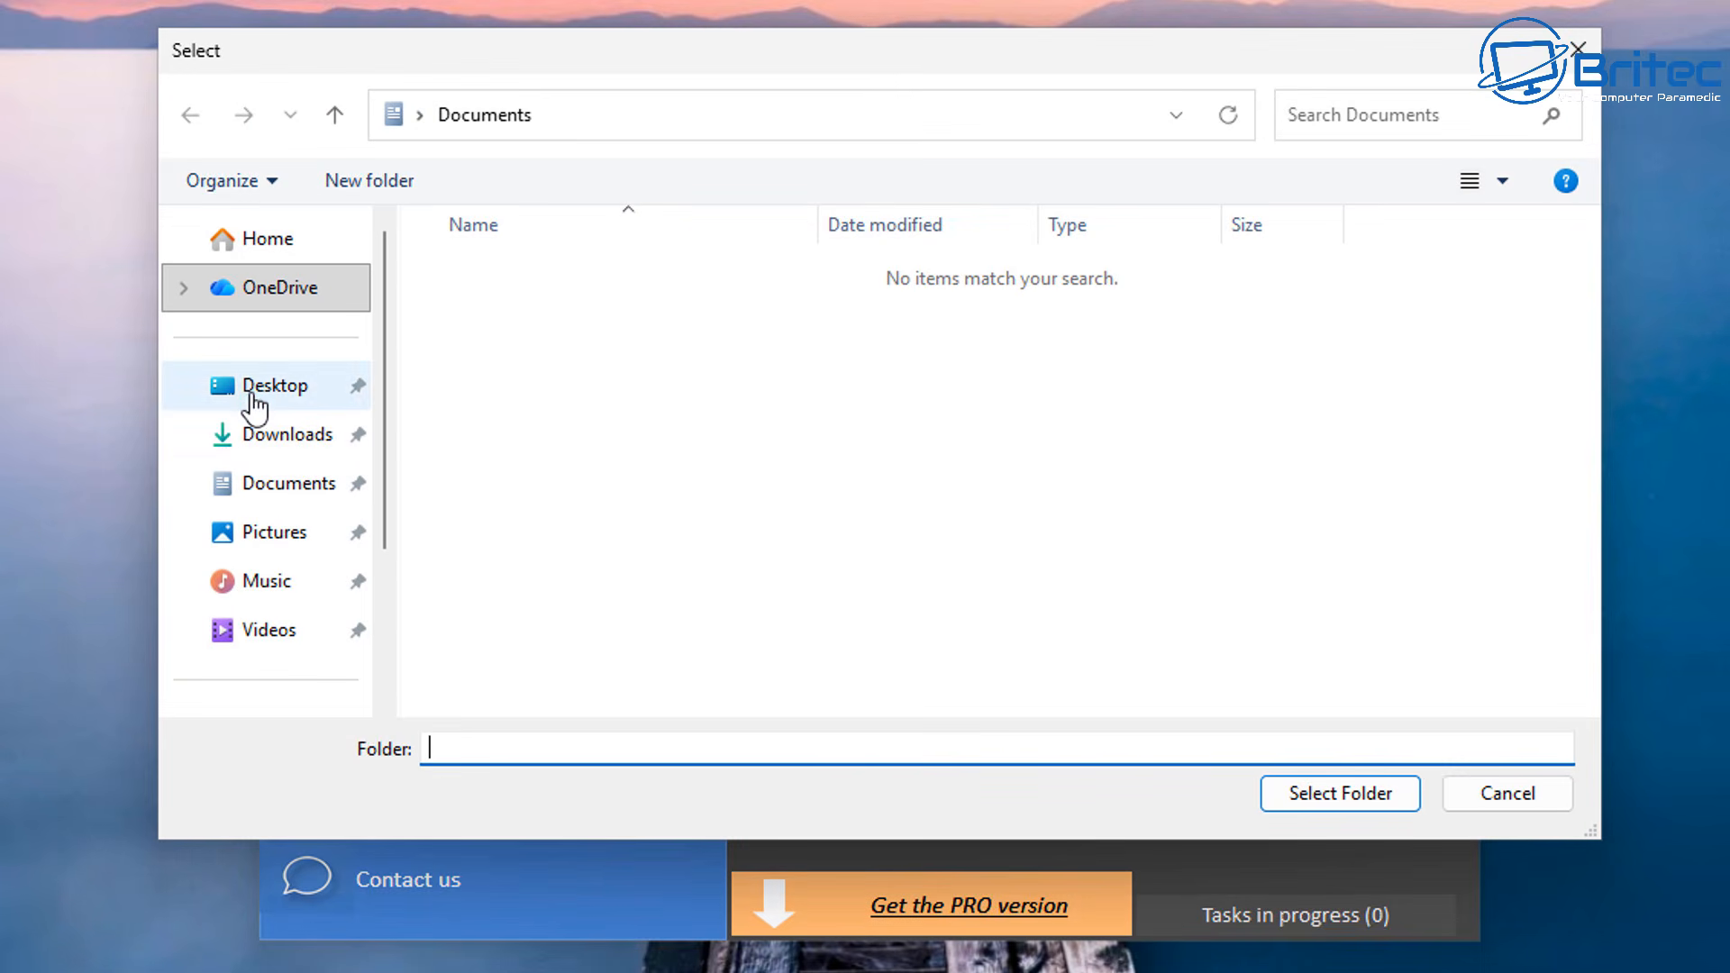
left_click(306, 387)
left_click(506, 261)
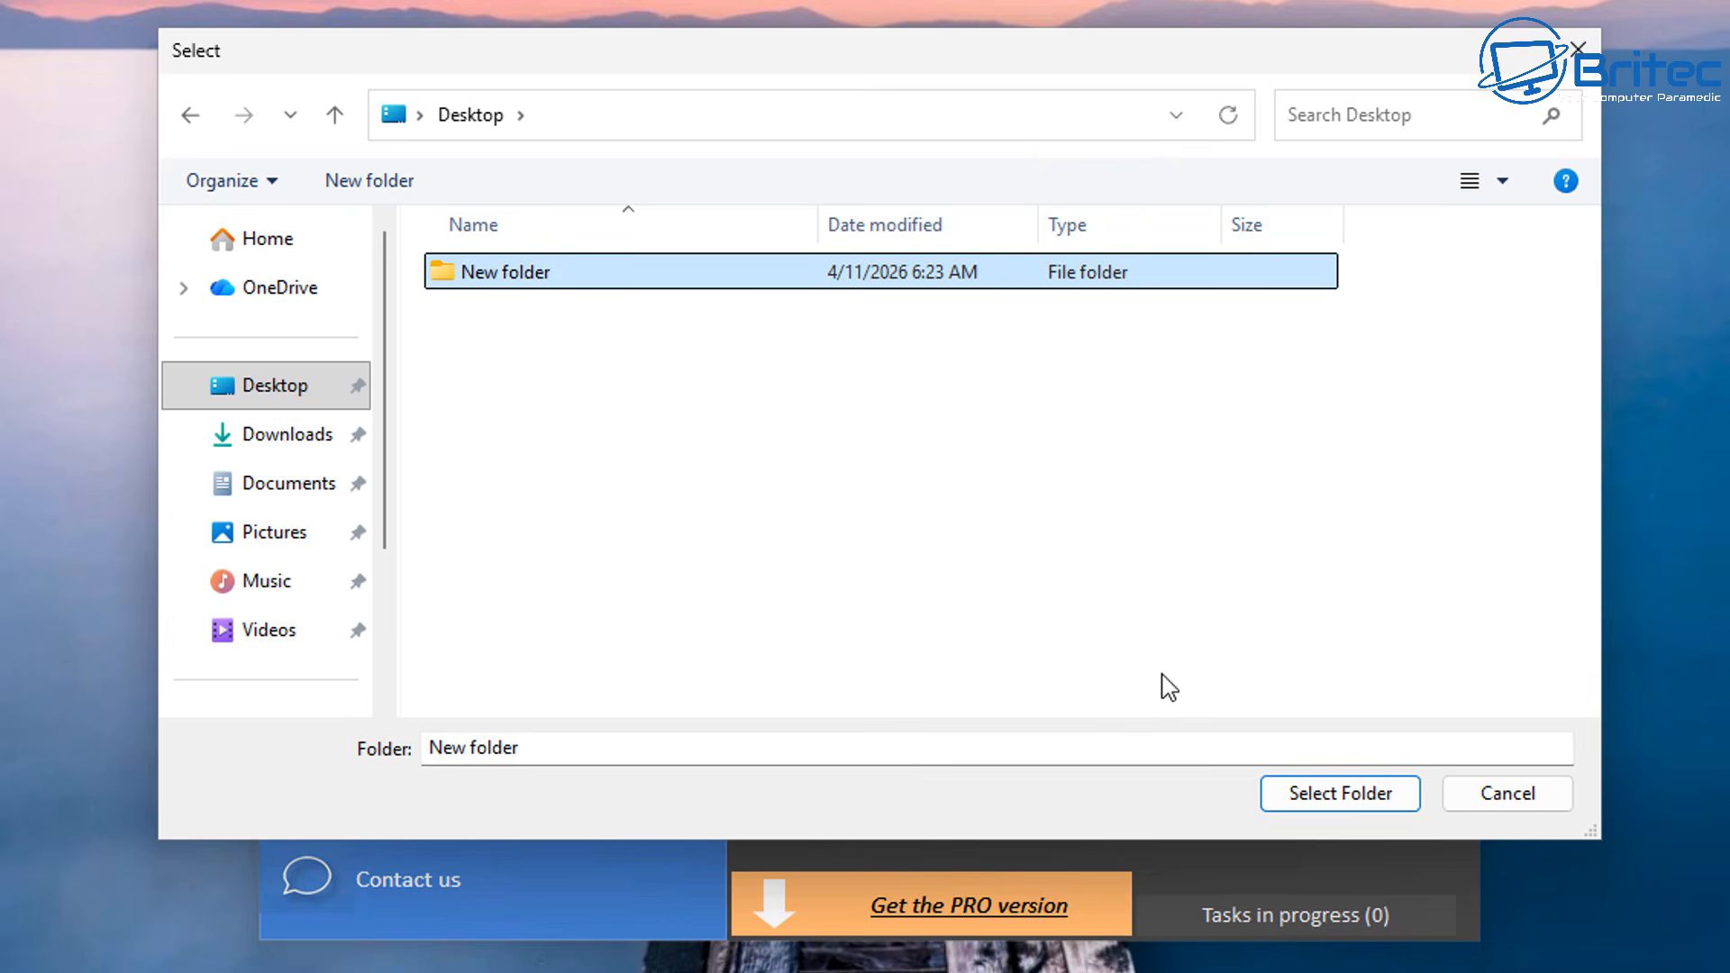
left_click(1351, 797)
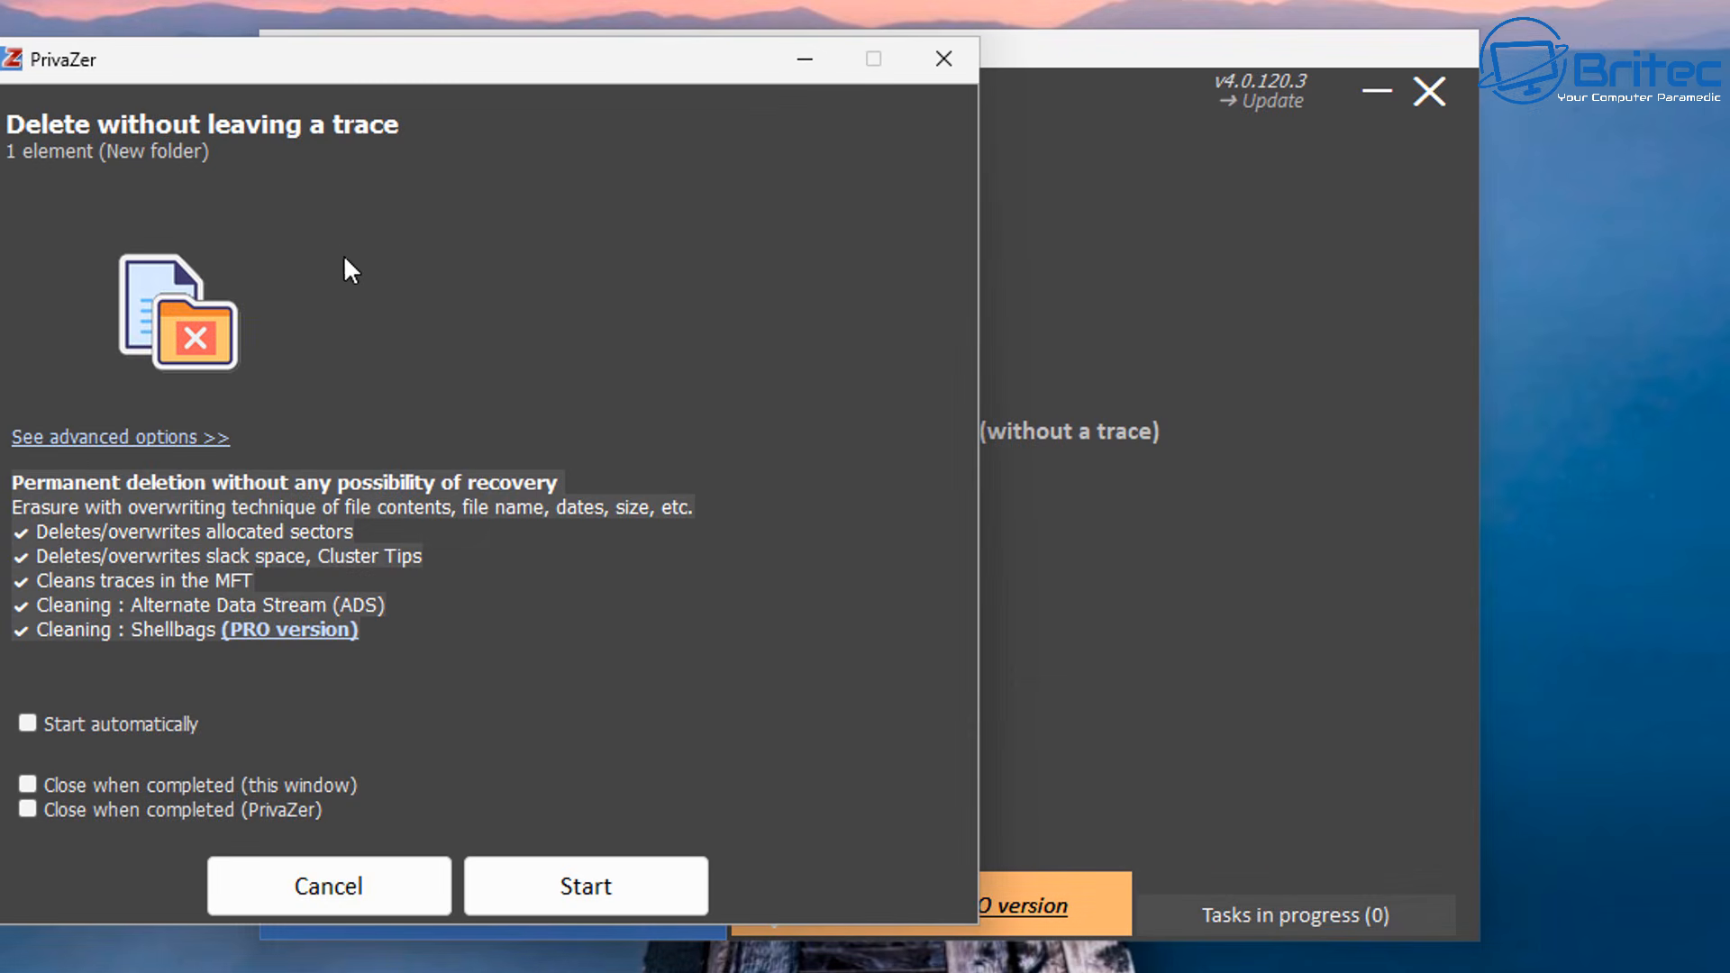
mouse_move(394, 68)
left_mouse_down()
mouse_move(819, 85)
mouse_move(767, 61)
left_mouse_up()
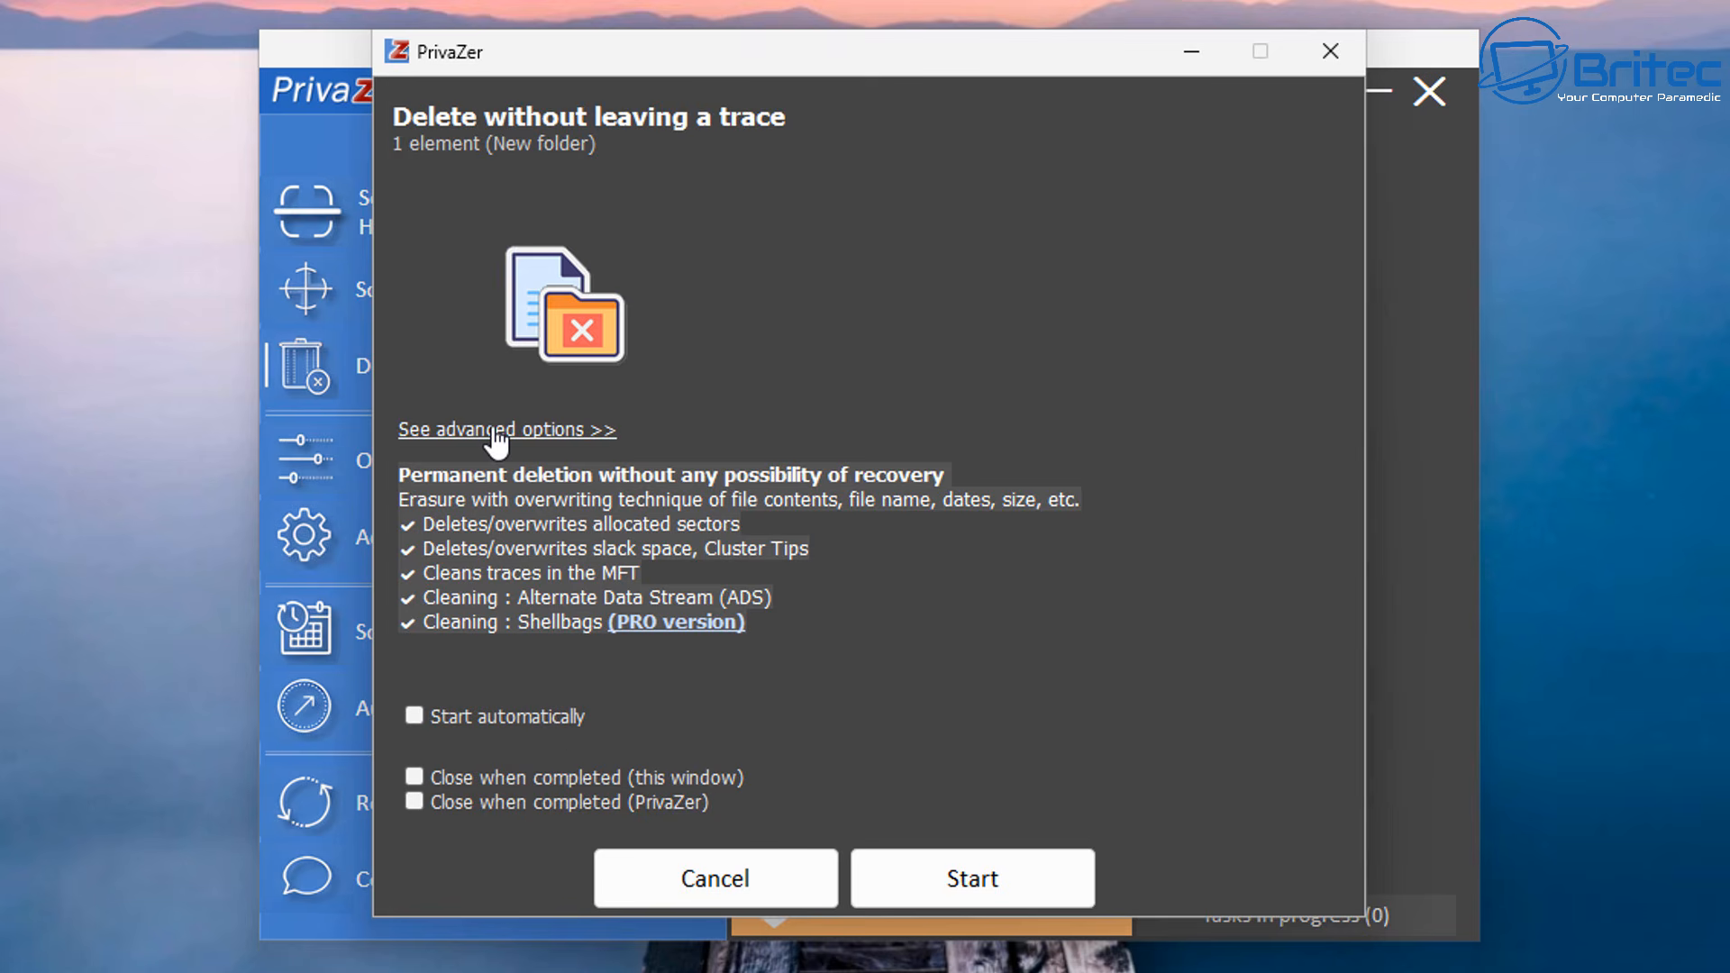
Set the overwriting method to 3 PASSES USA Navy NAVSO P-5239-26, delete the Desktop folder without a trace and close the report
left_click(497, 431)
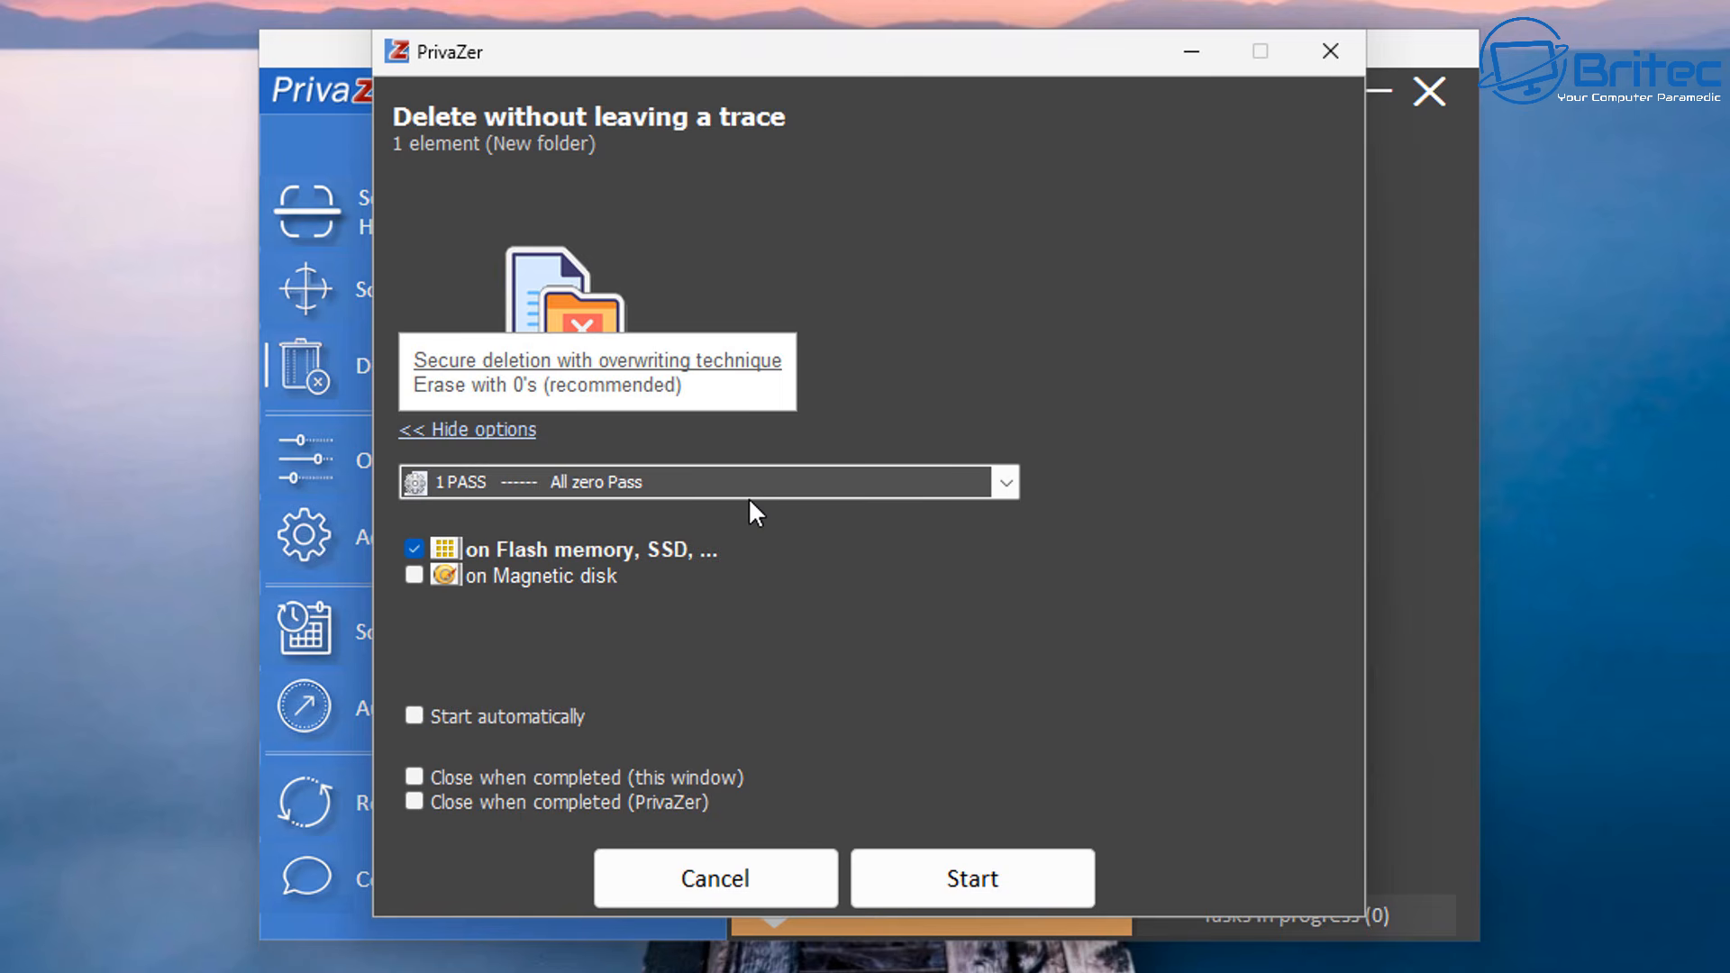
left_click(1000, 487)
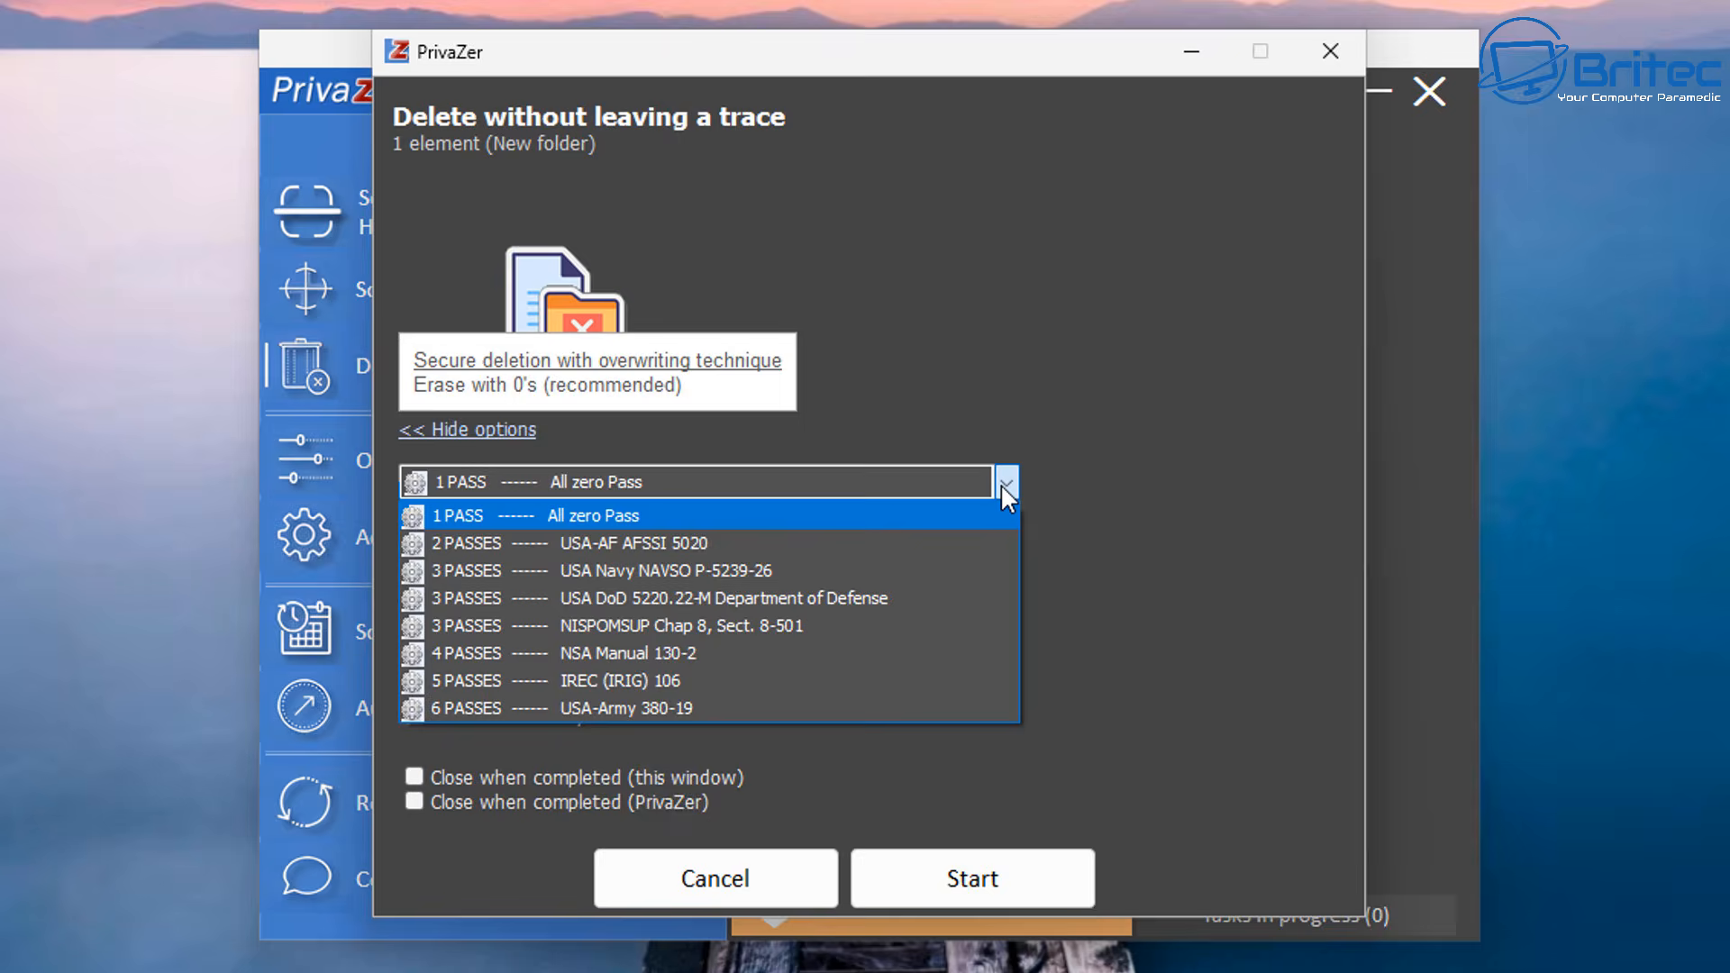
left_click(847, 572)
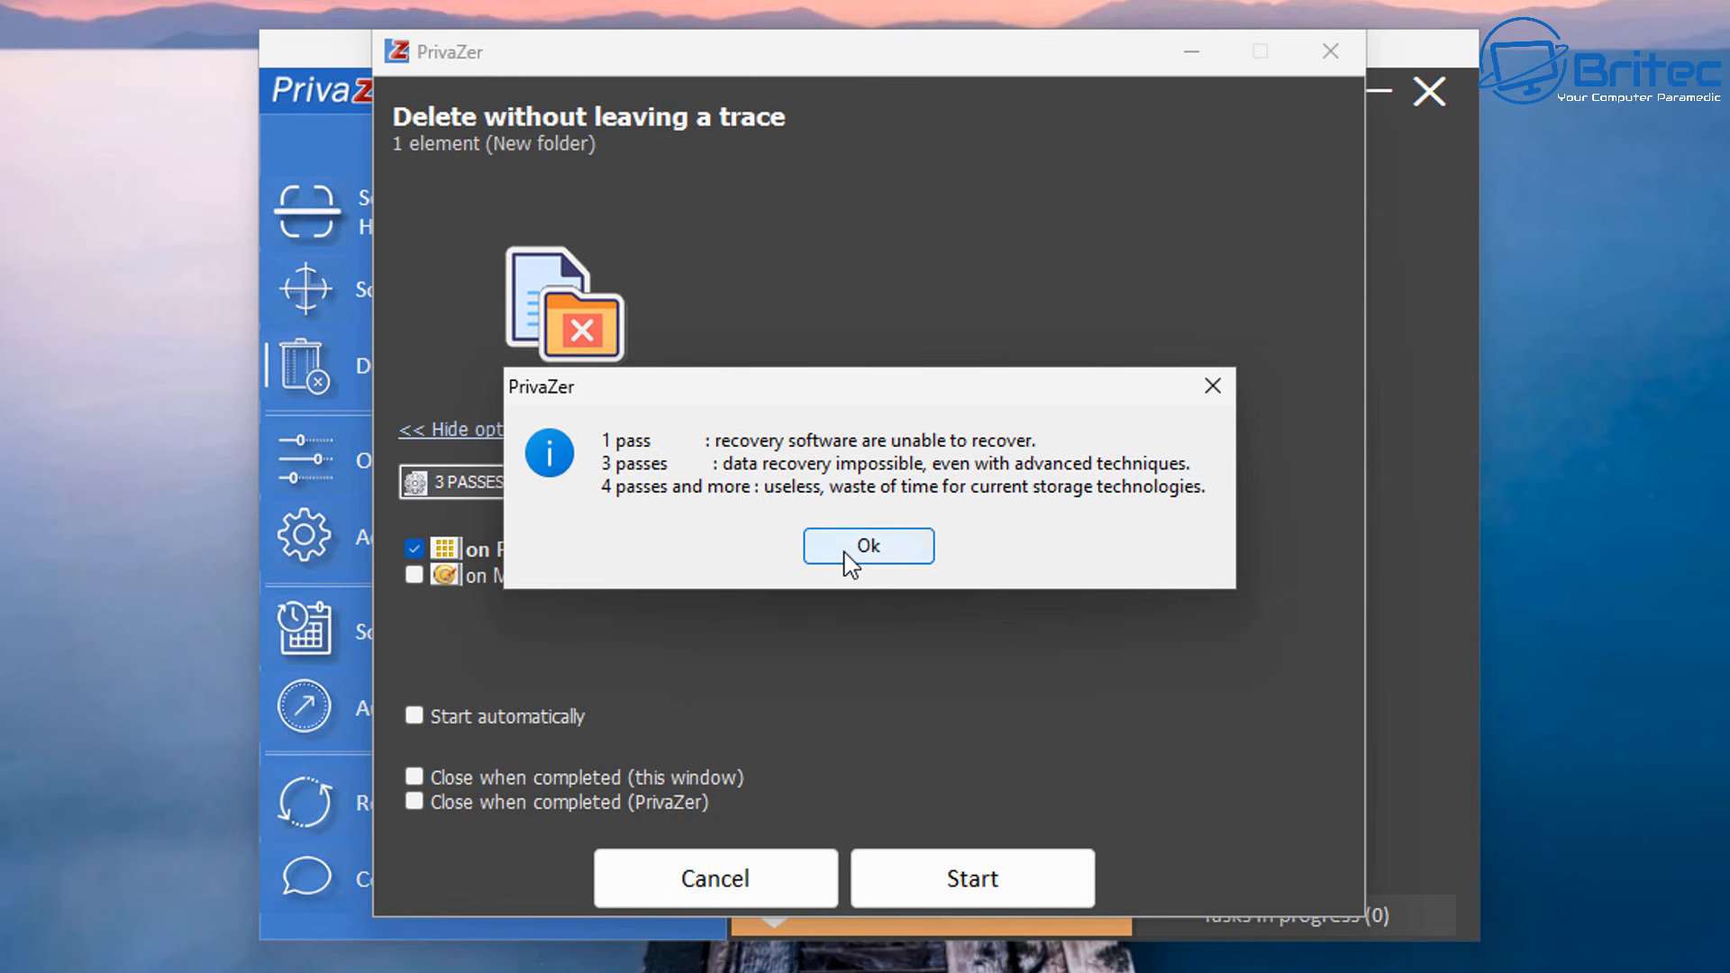
left_click(852, 550)
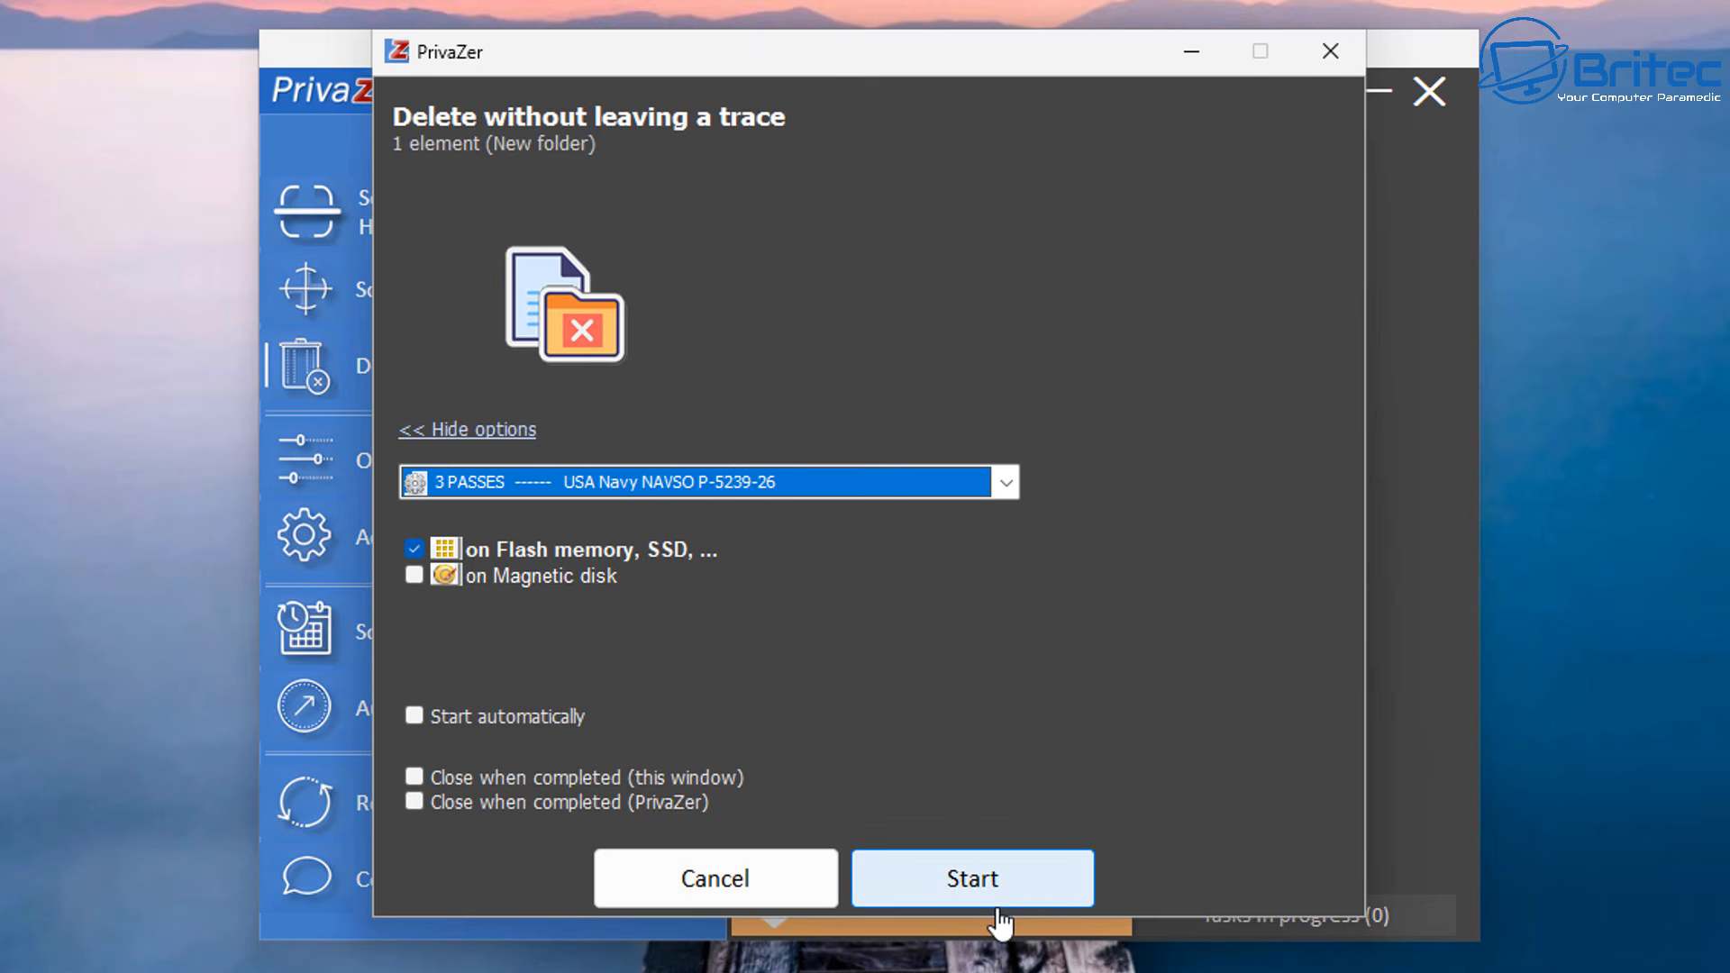
left_click(999, 906)
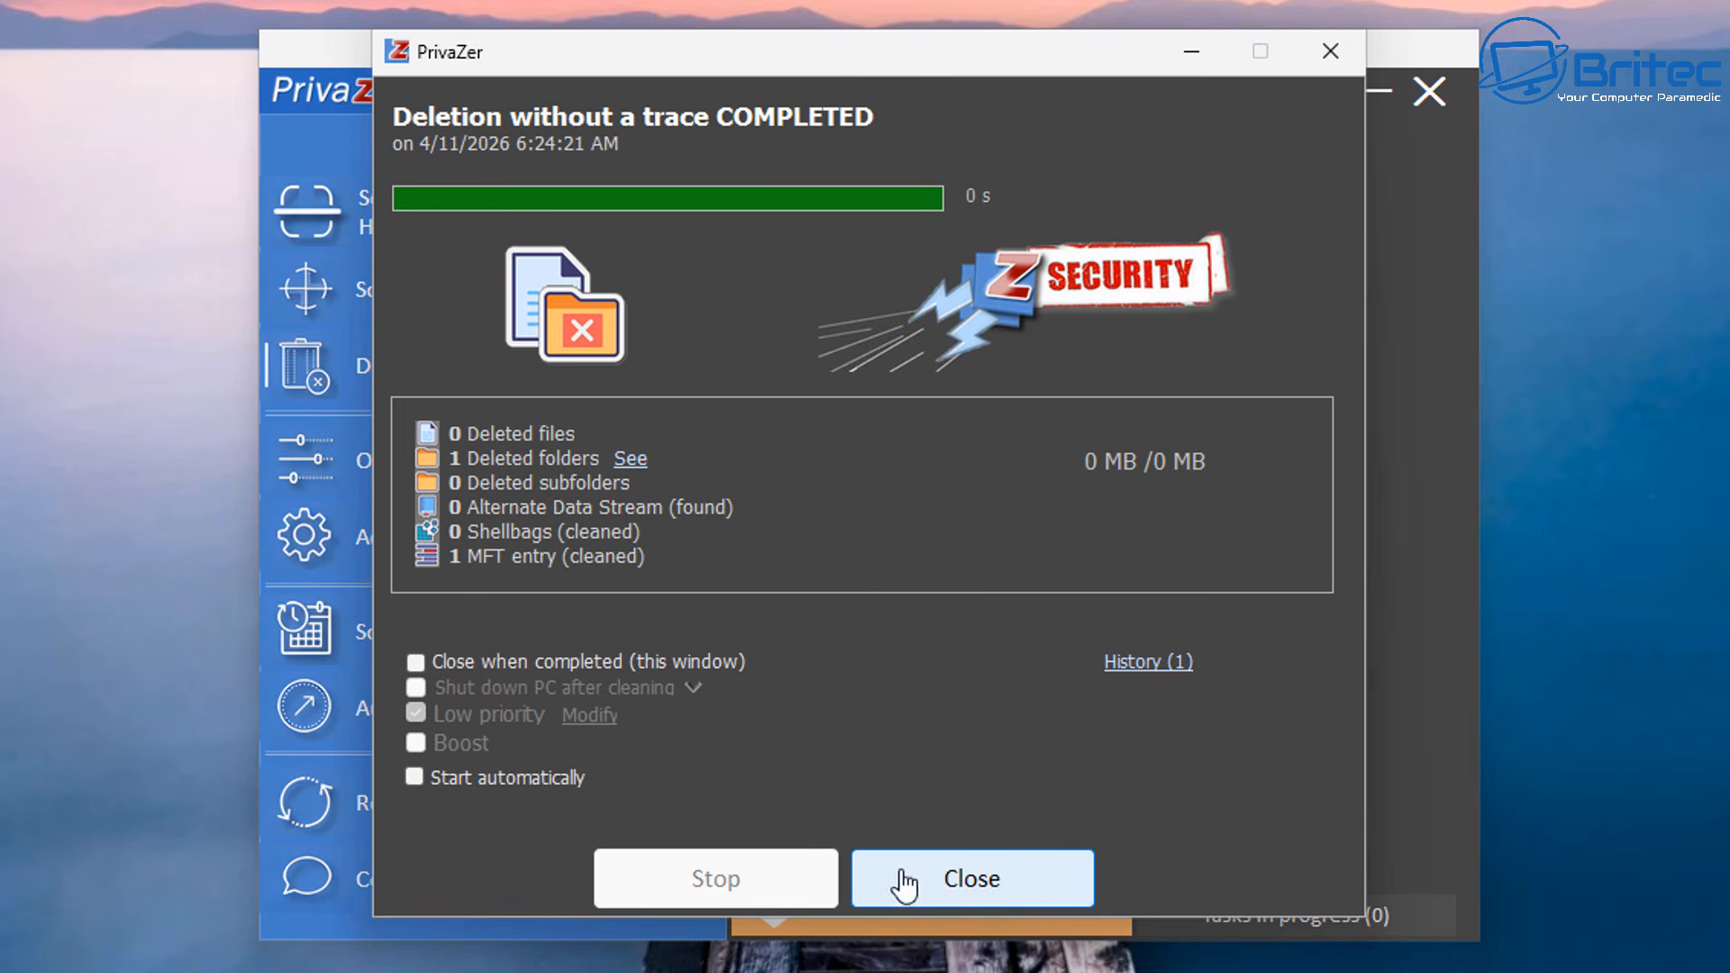
left_click(1333, 54)
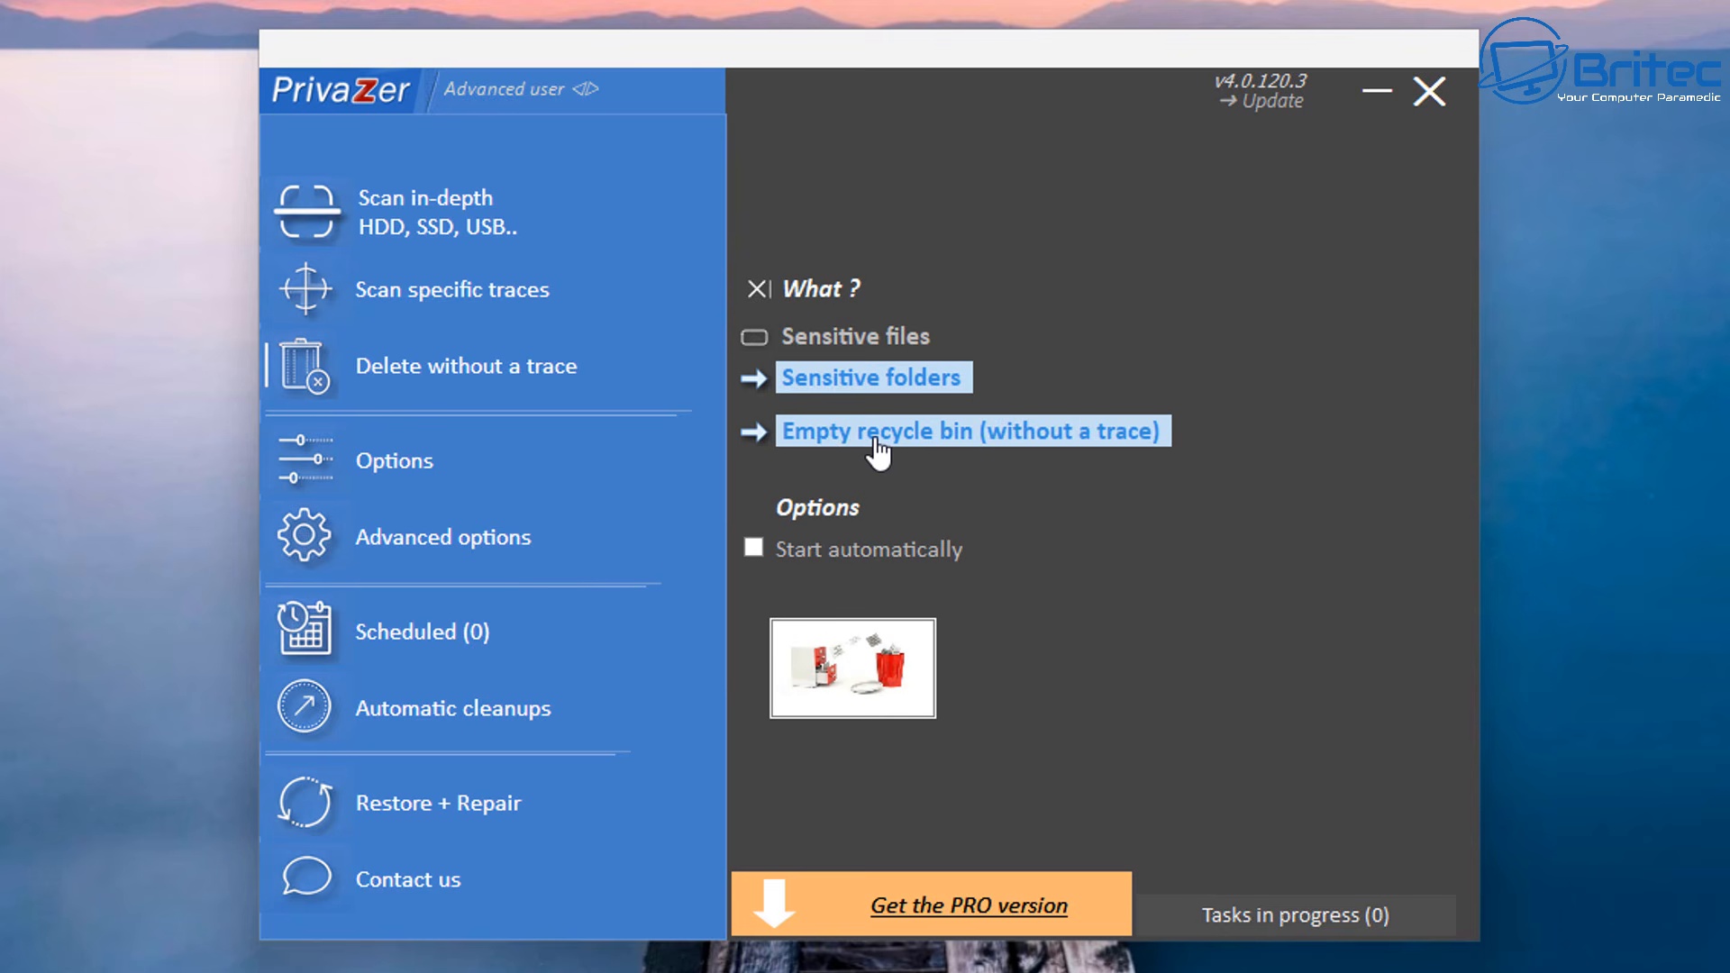
Empty the recycle bin without leaving a trace, using the default settings, and close the completion report
left_click(823, 435)
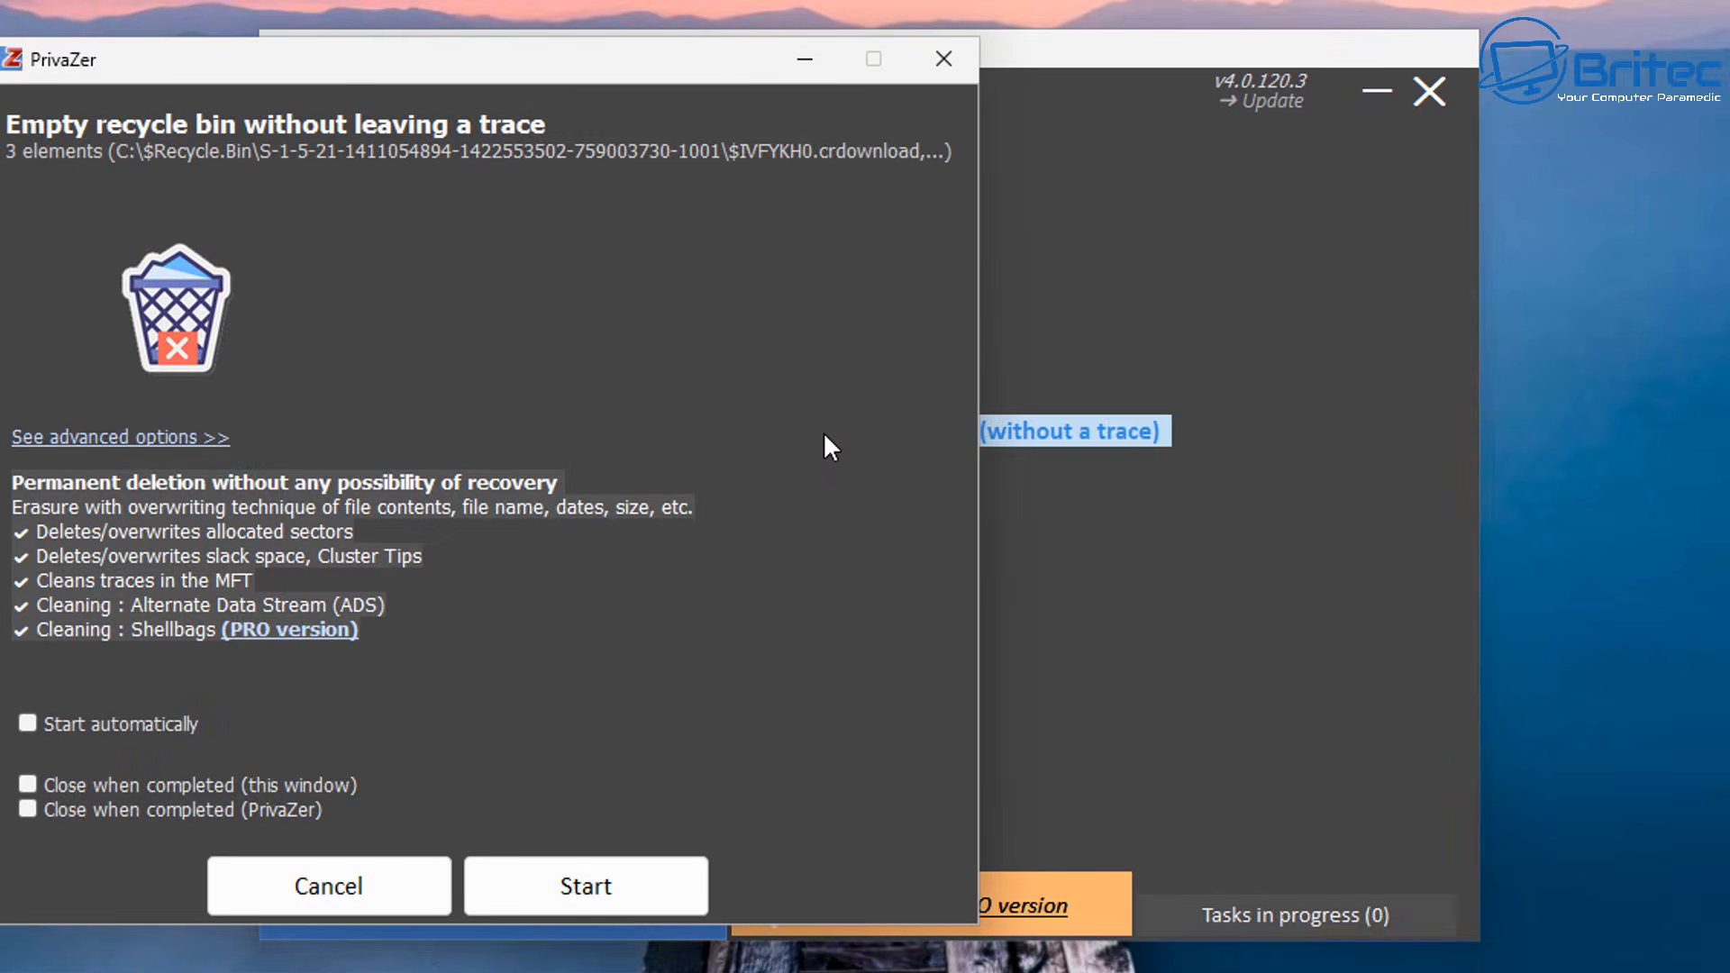
left_click_drag(478, 68, 892, 67)
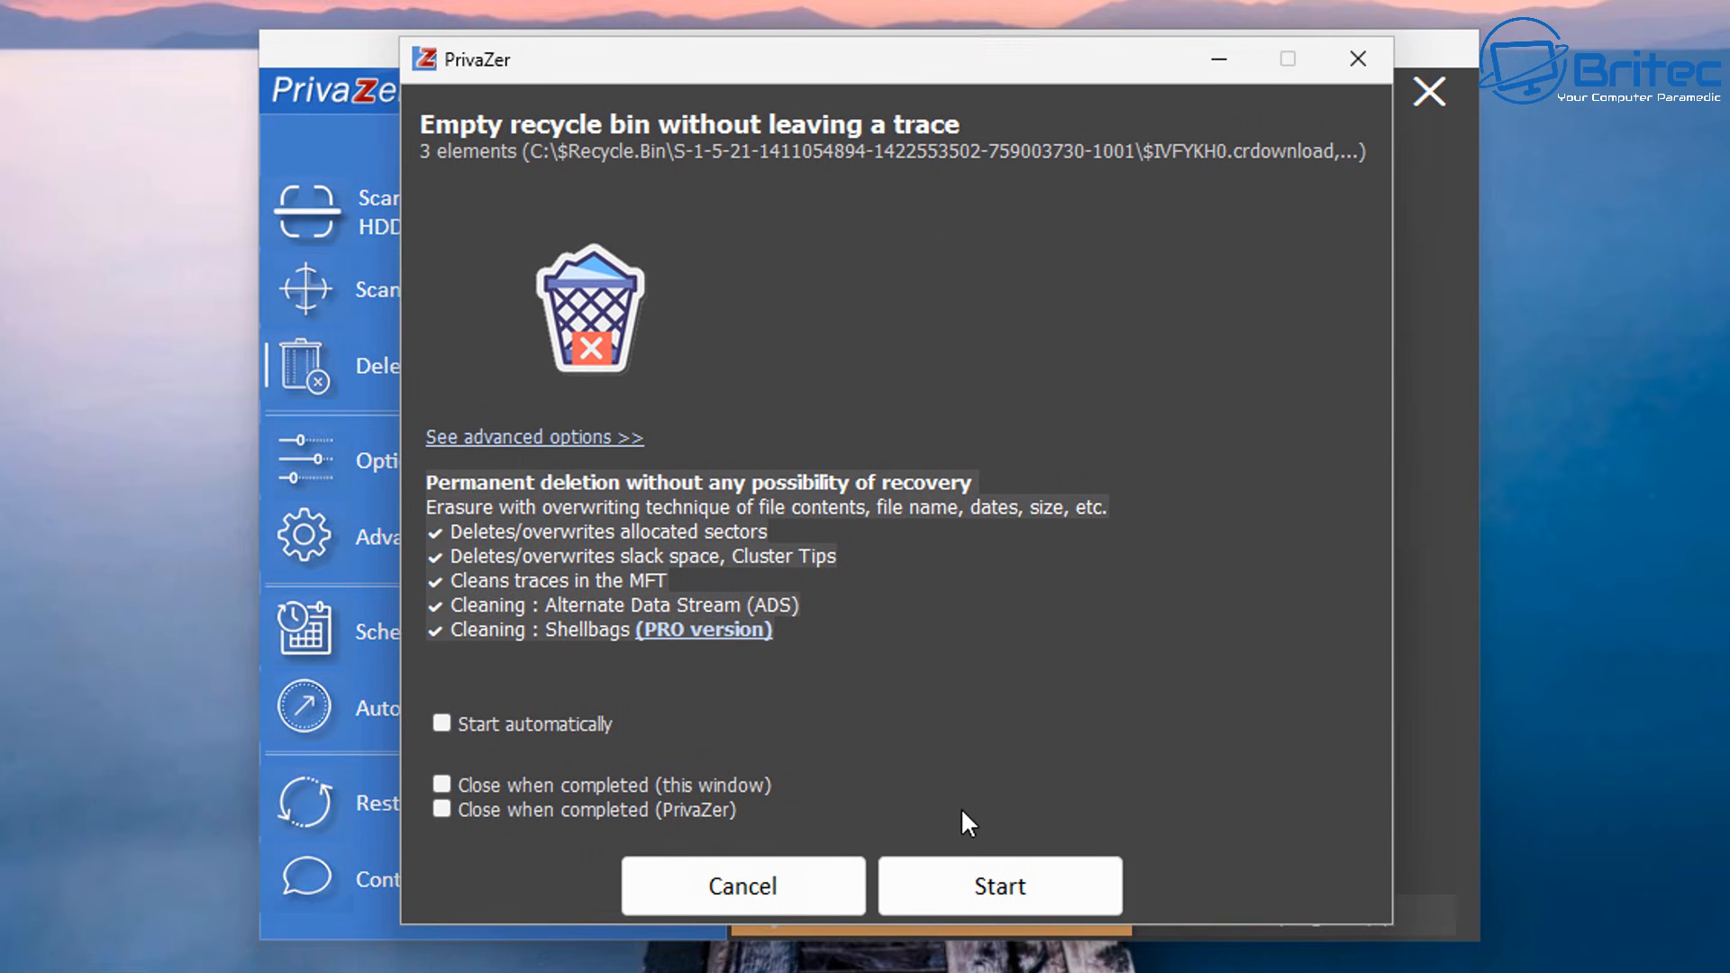
left_click(1012, 909)
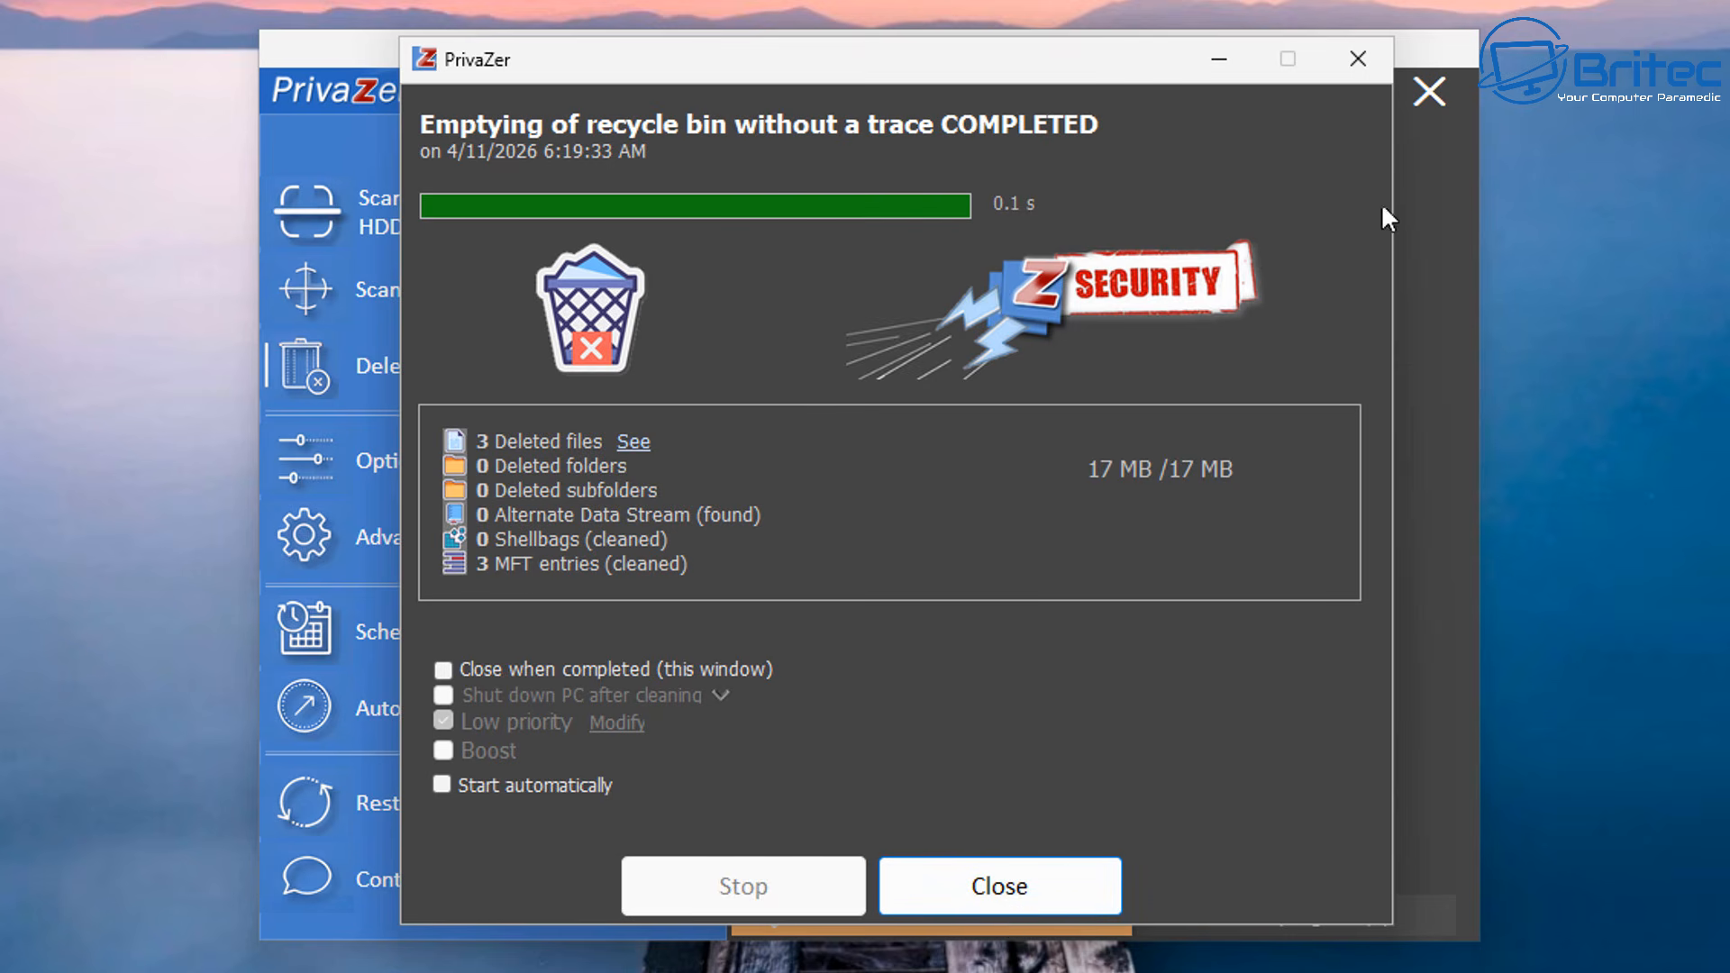
left_click(1352, 57)
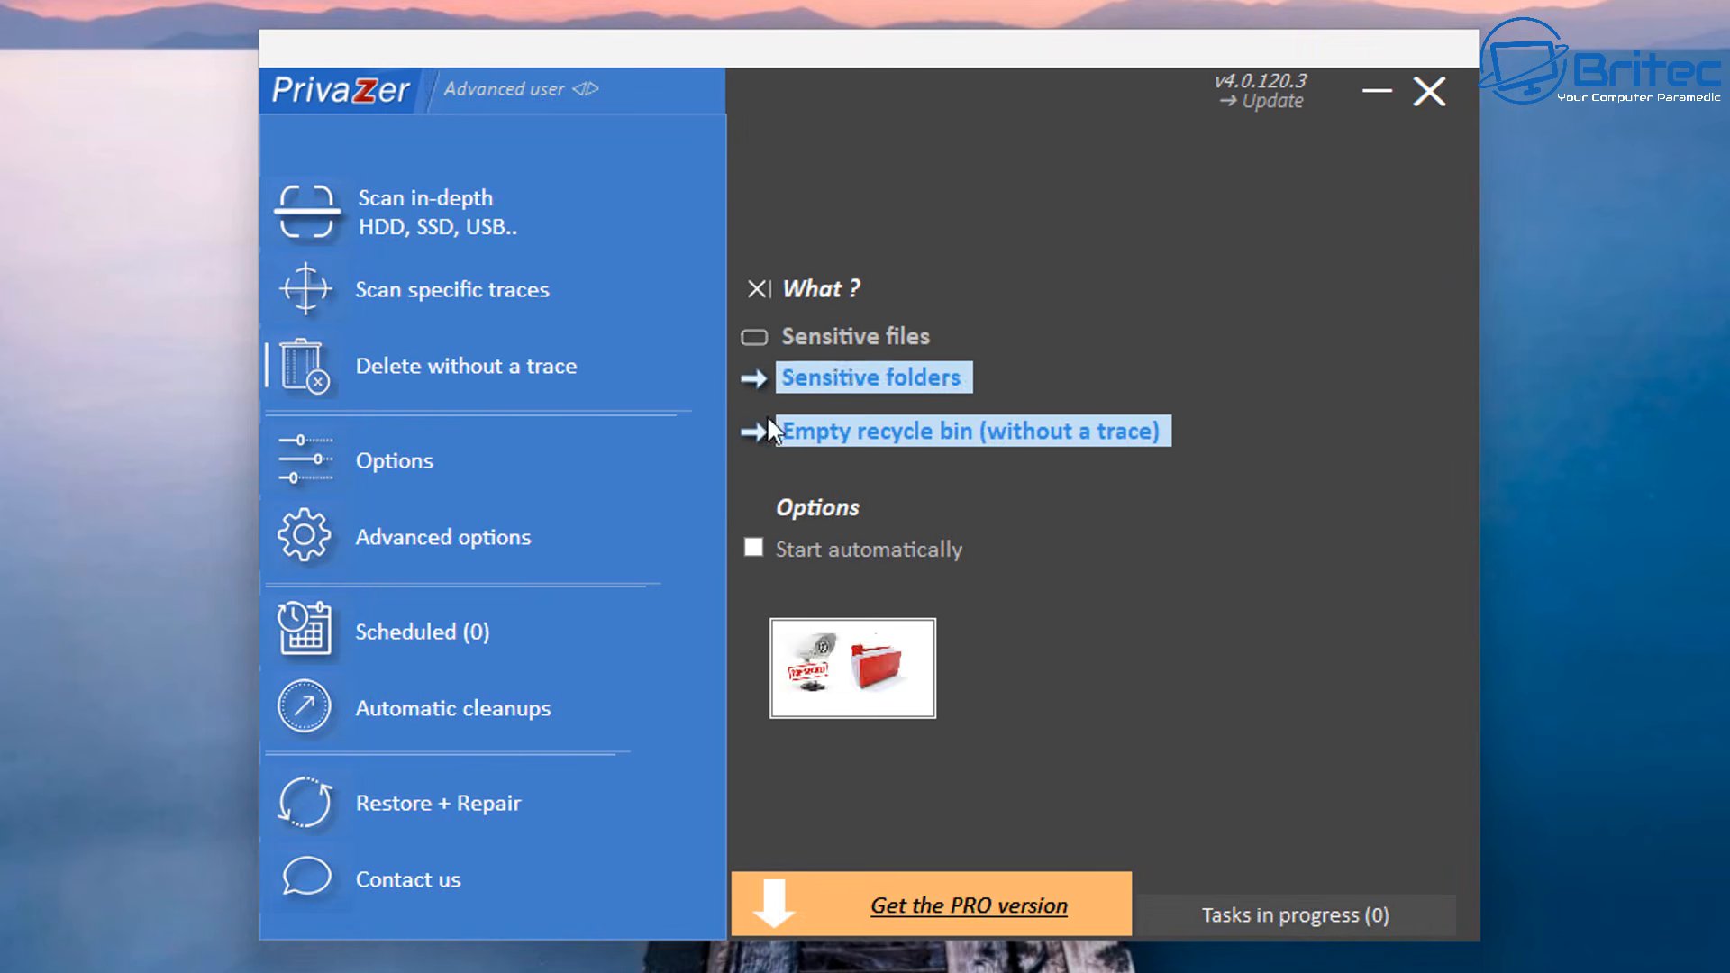
Go through the setup options using the existing PrivaZer.ini file, save the choices and return to the main menu
left_click(398, 450)
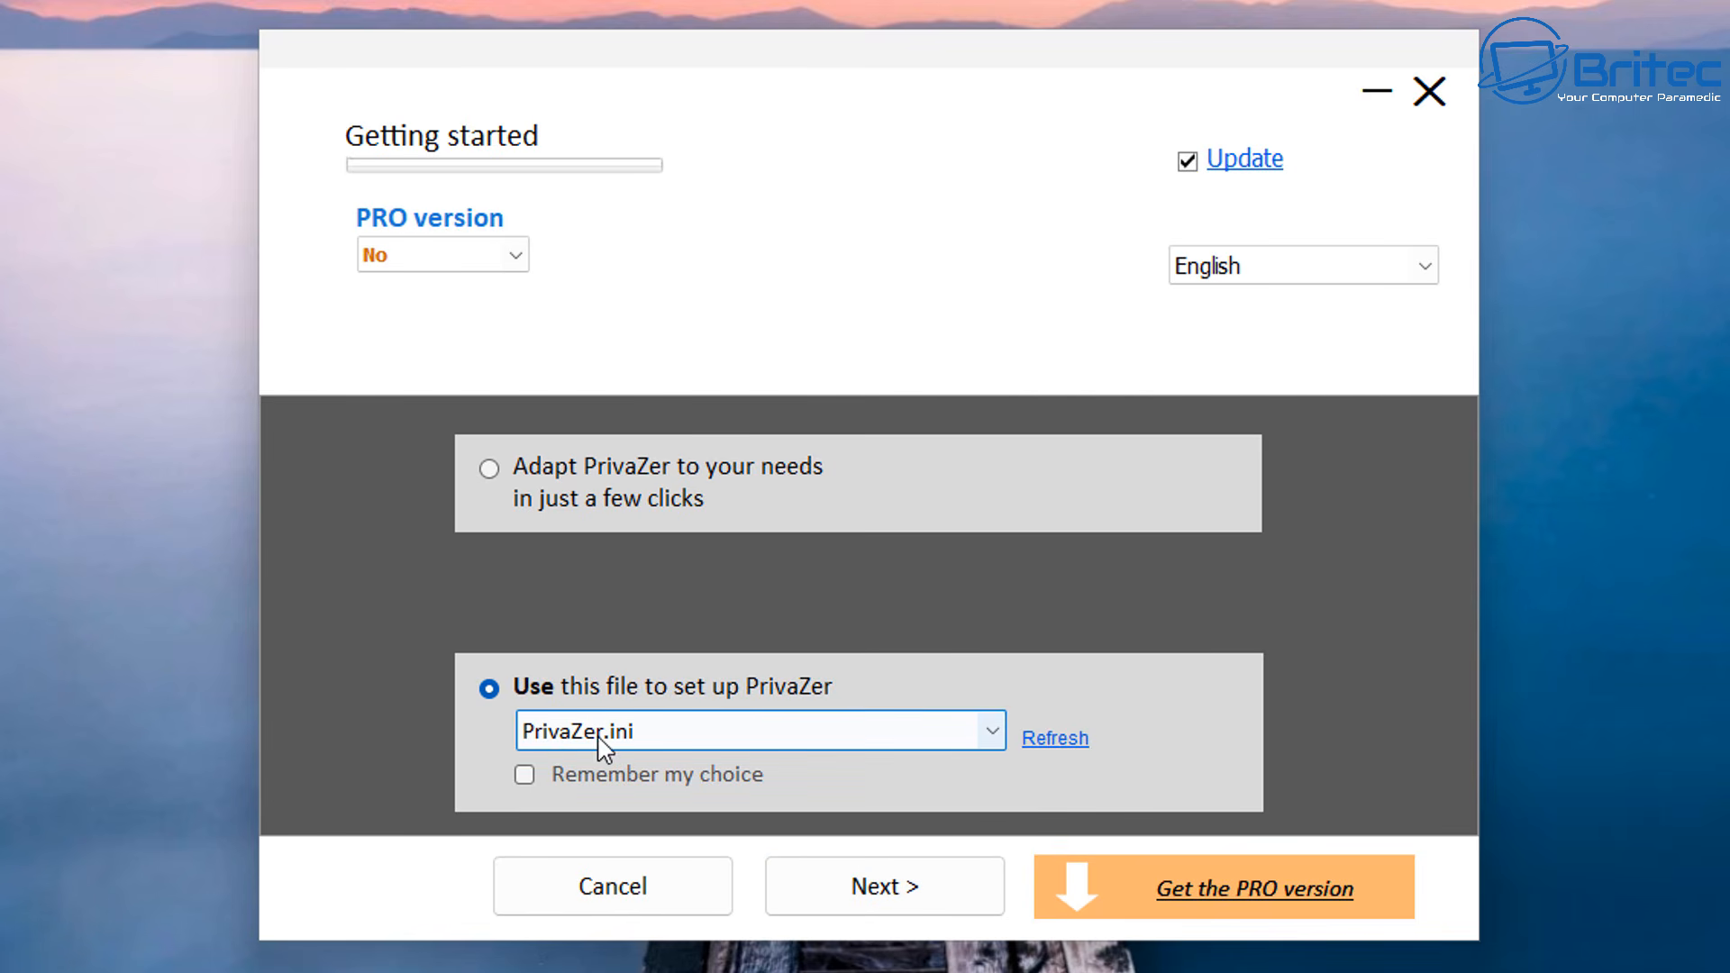
left_click(907, 917)
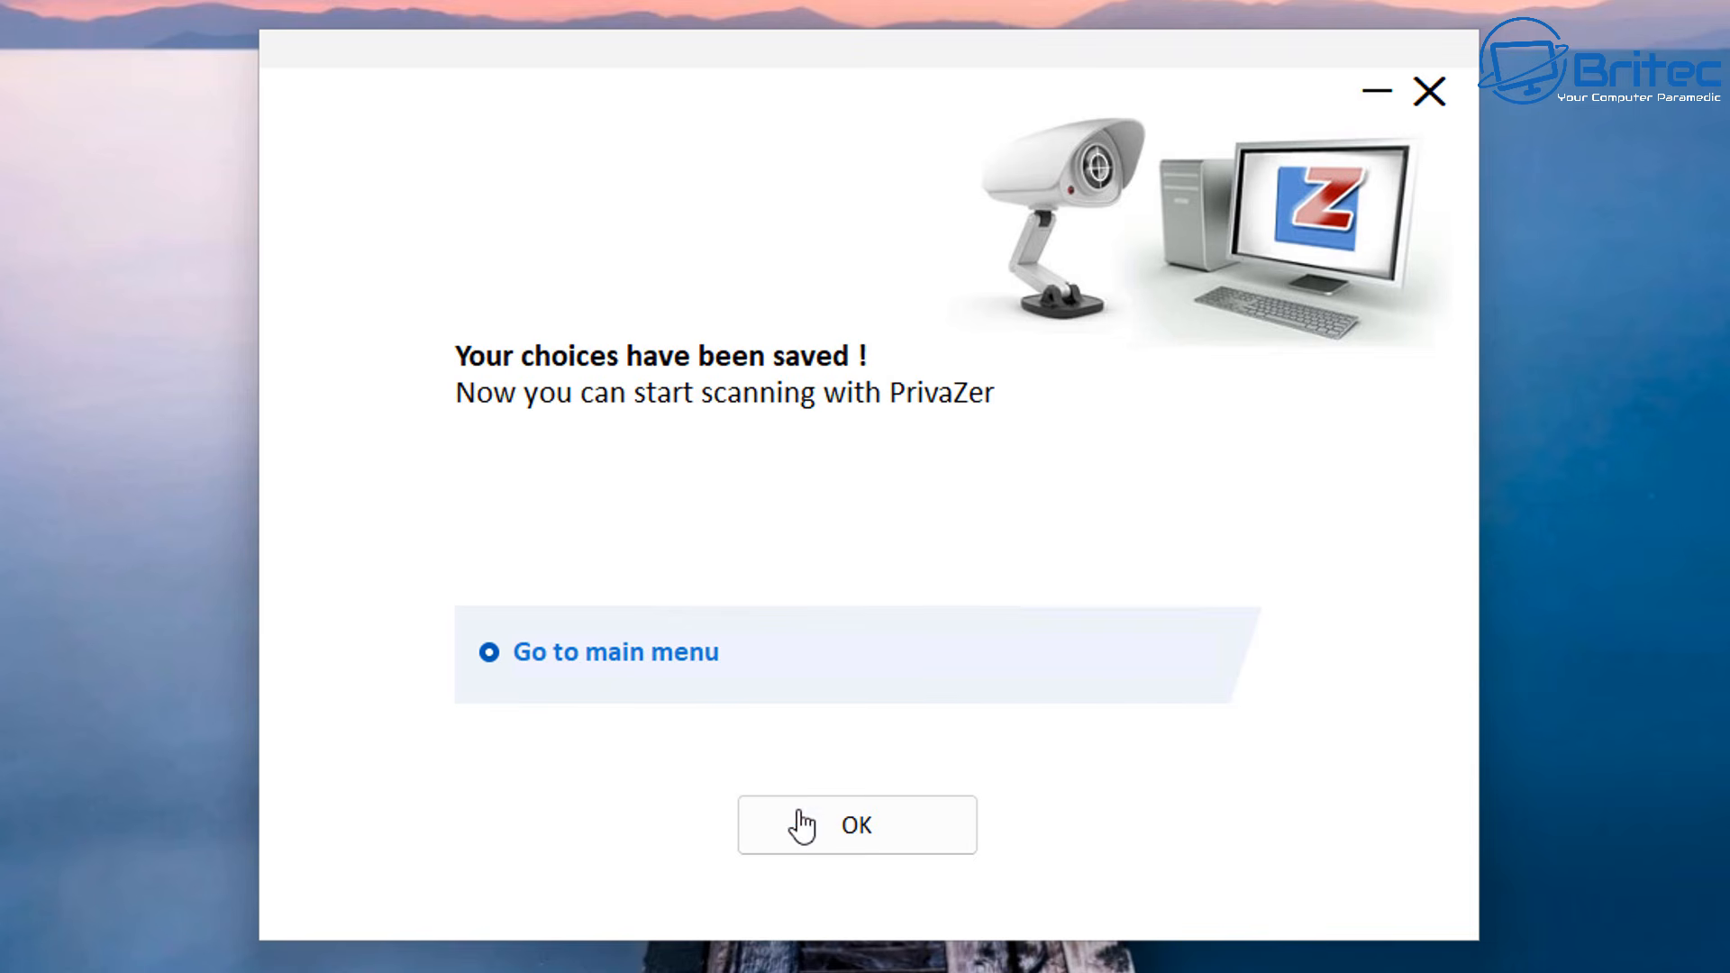
left_click(879, 847)
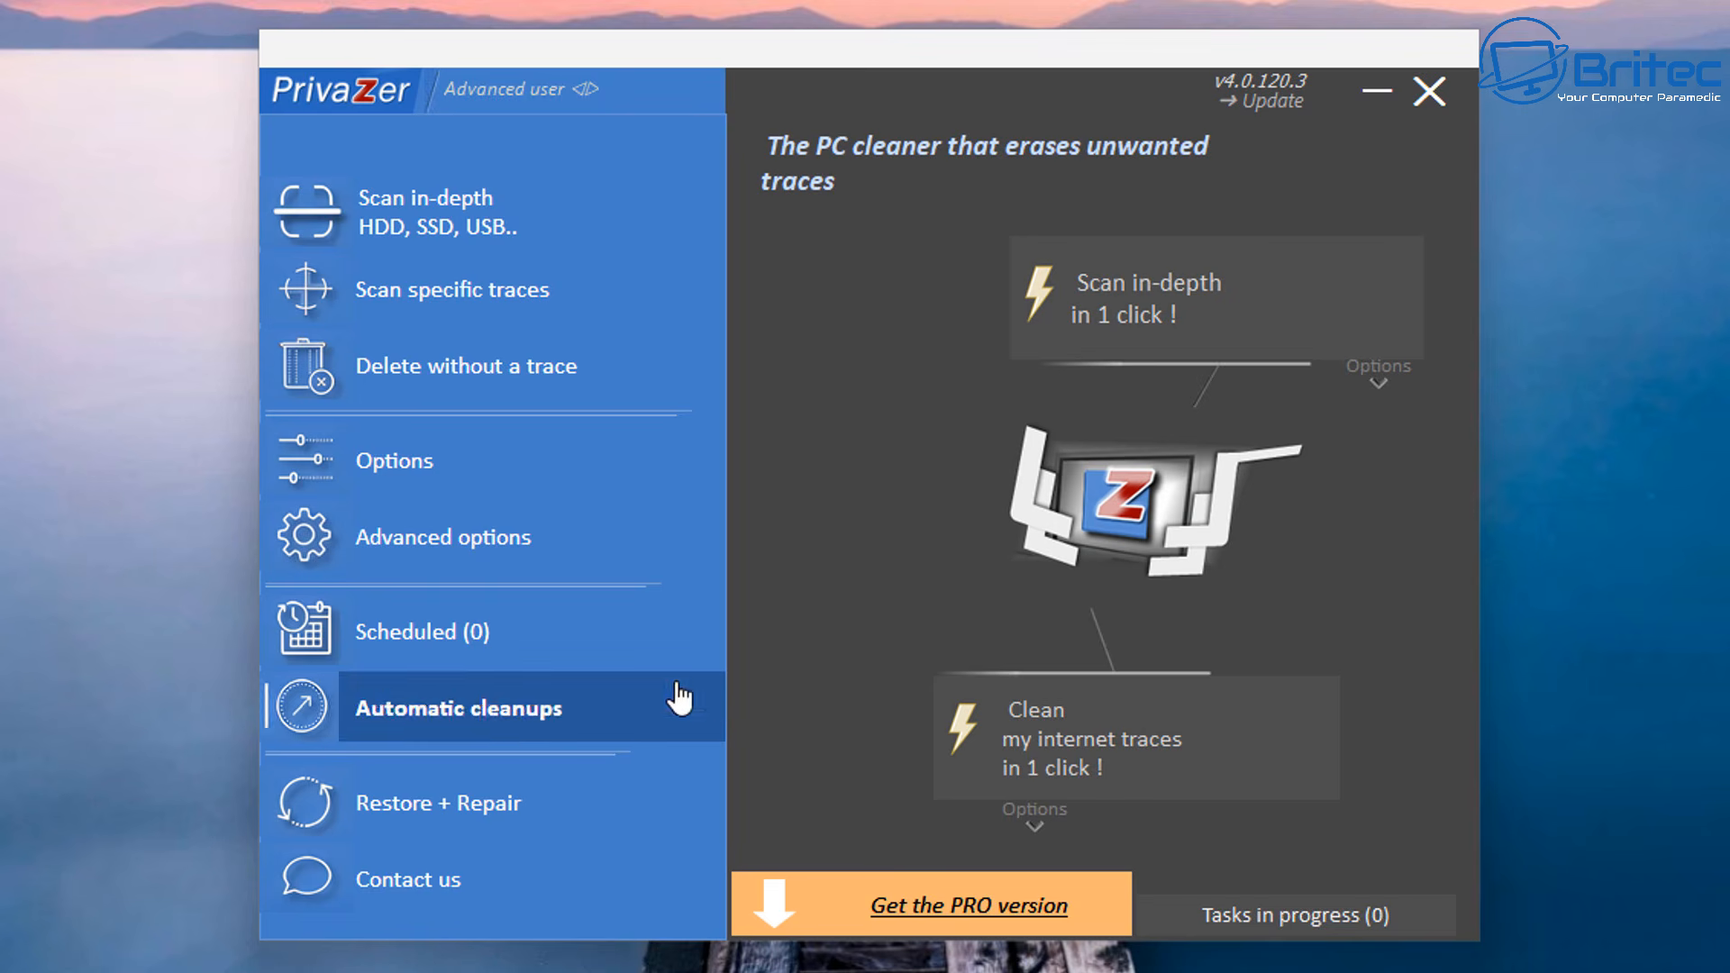
In the advanced cleanup options, keep free space on Smart cleanup and set RAM overwriting to 3 PASSES USA DoD 5220.22-M Department of Defense
left_click(423, 541)
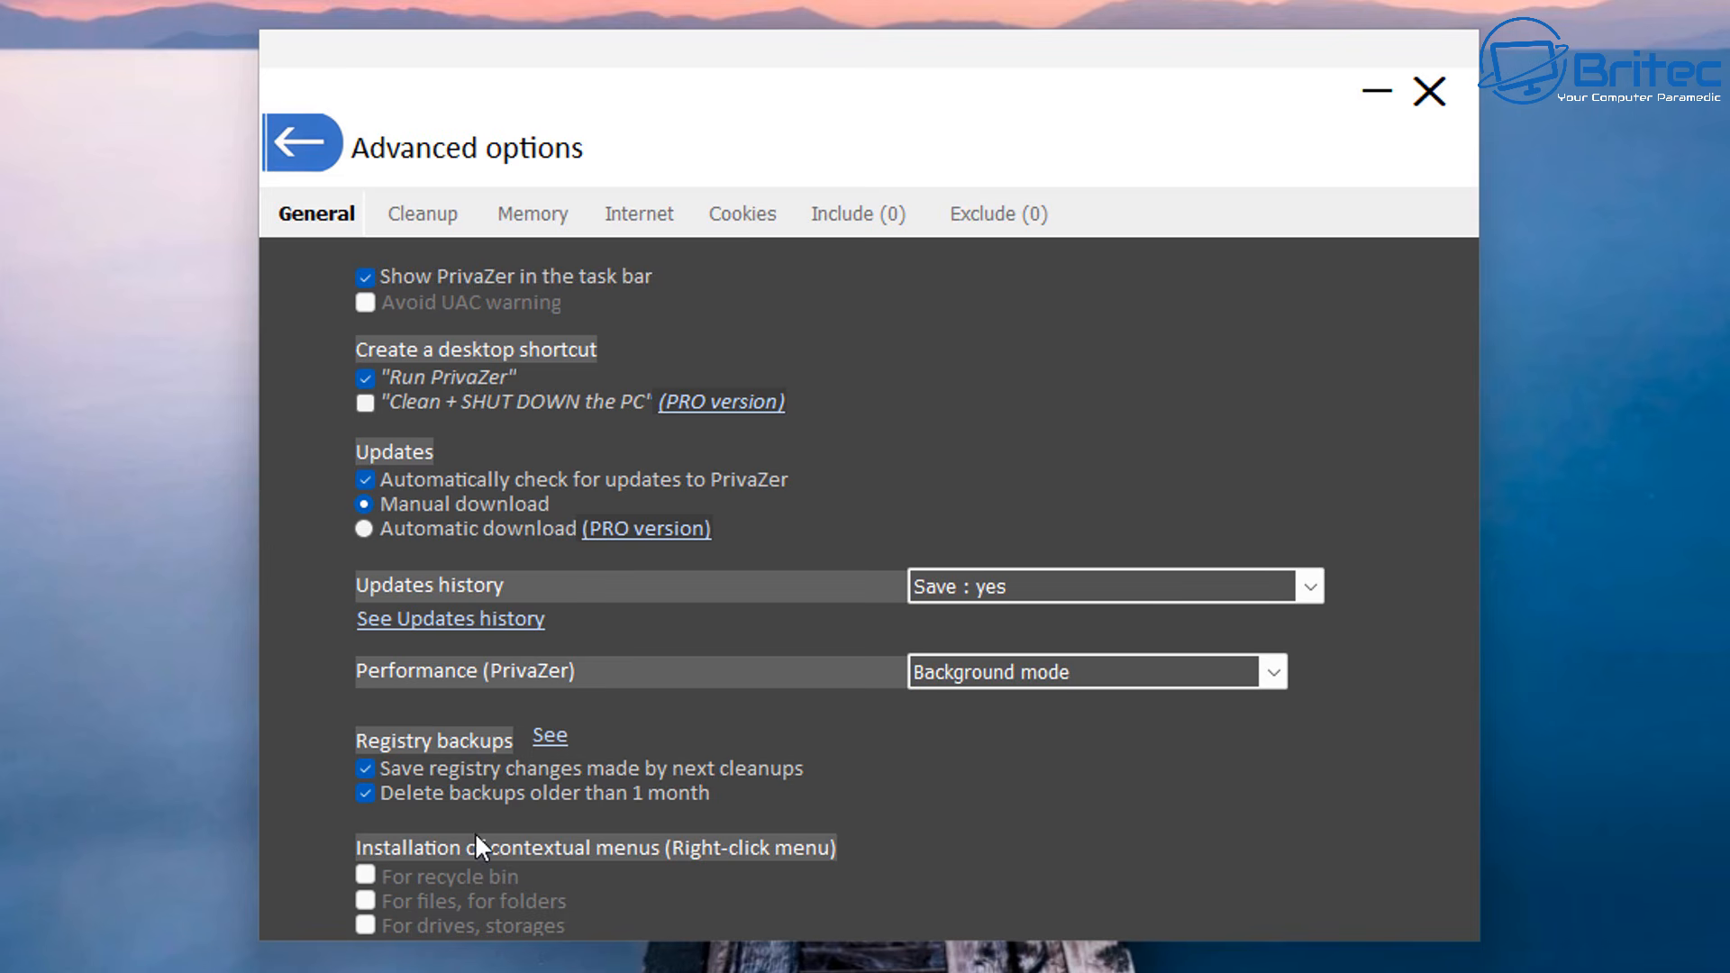
left_click(423, 217)
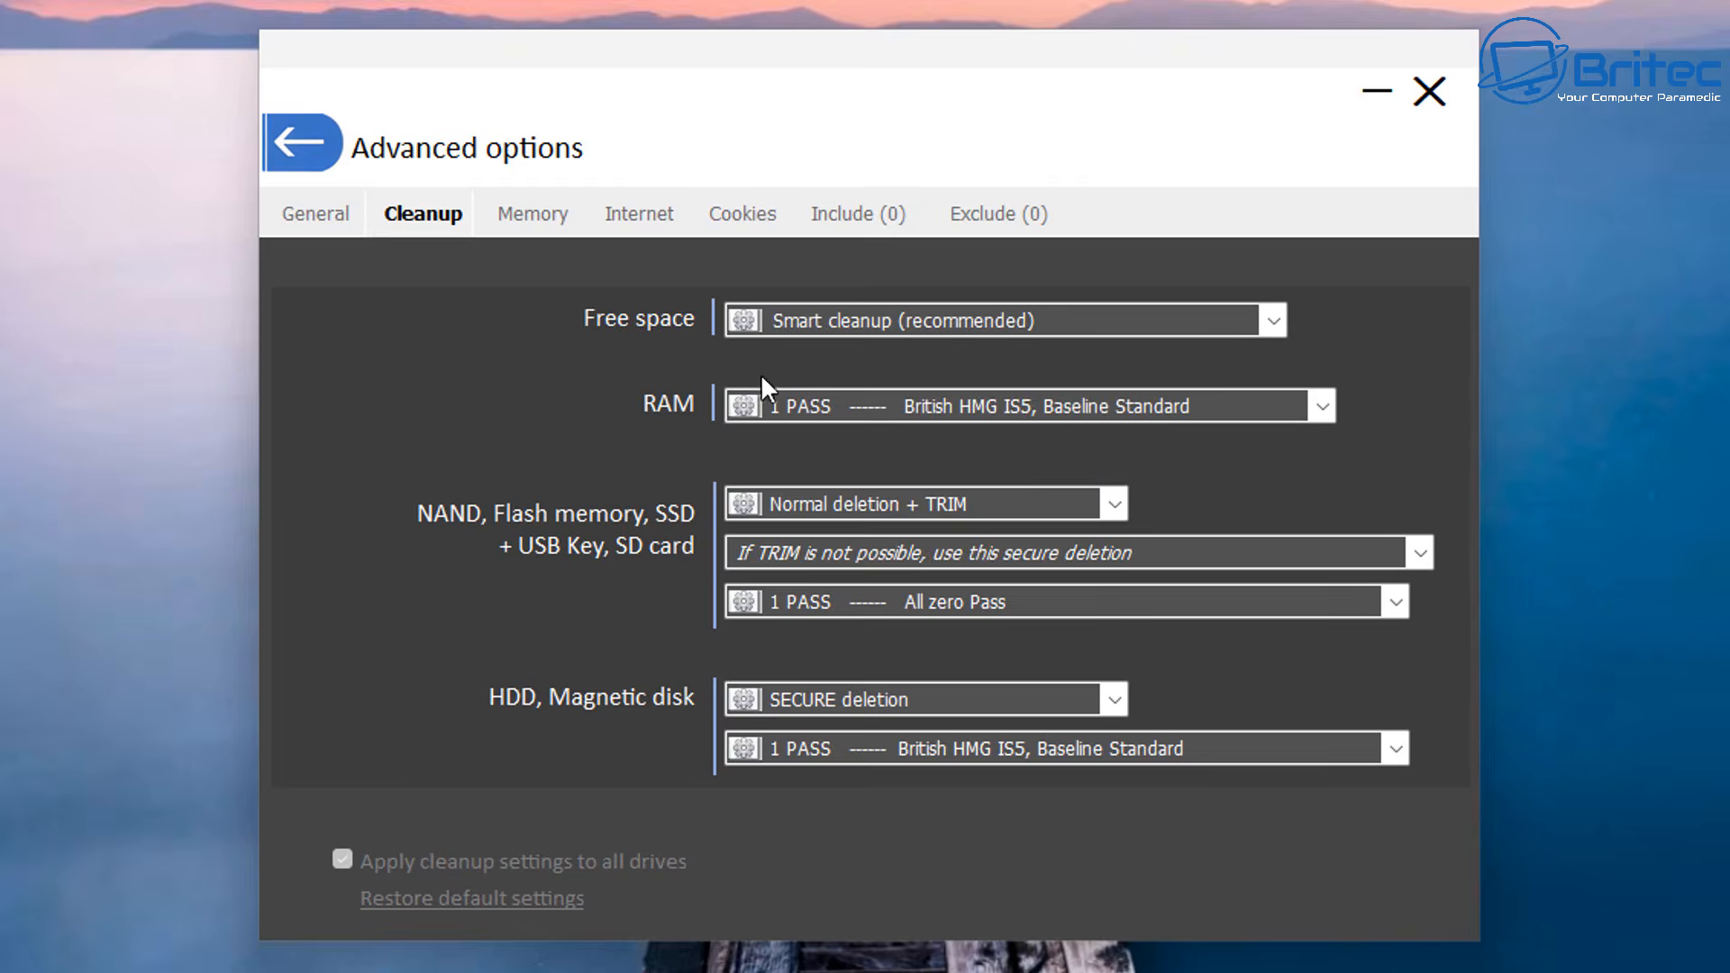
mouse_move(878, 686)
mouse_move(951, 326)
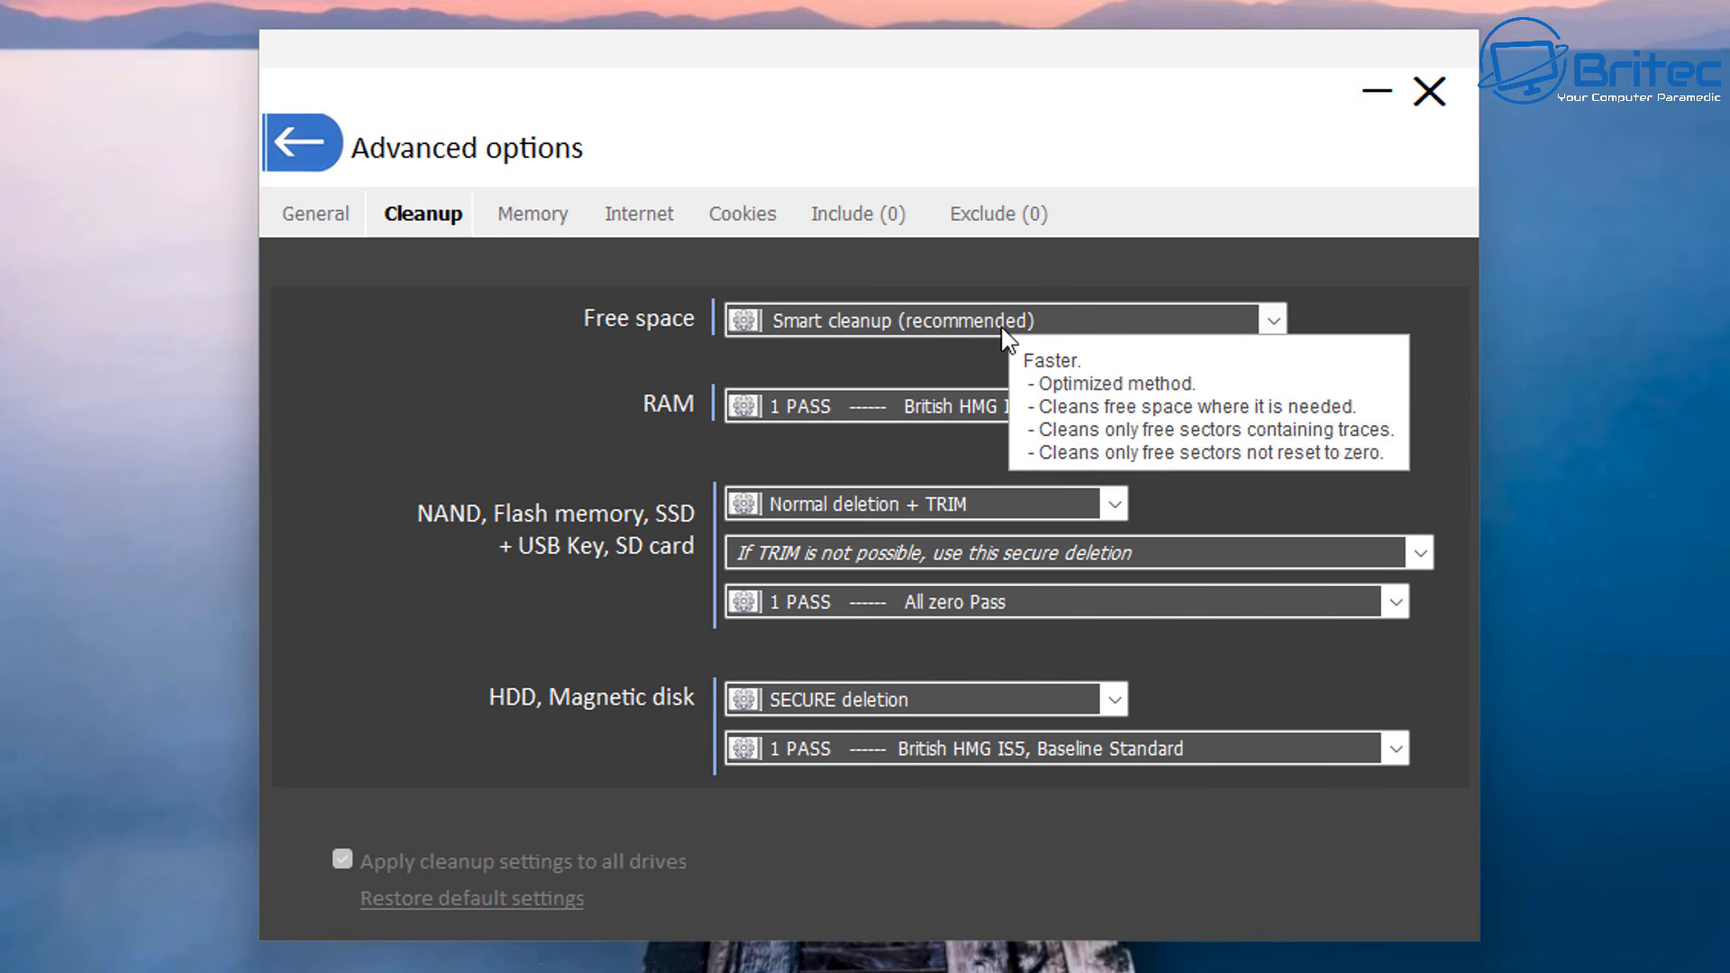
left_click(1271, 321)
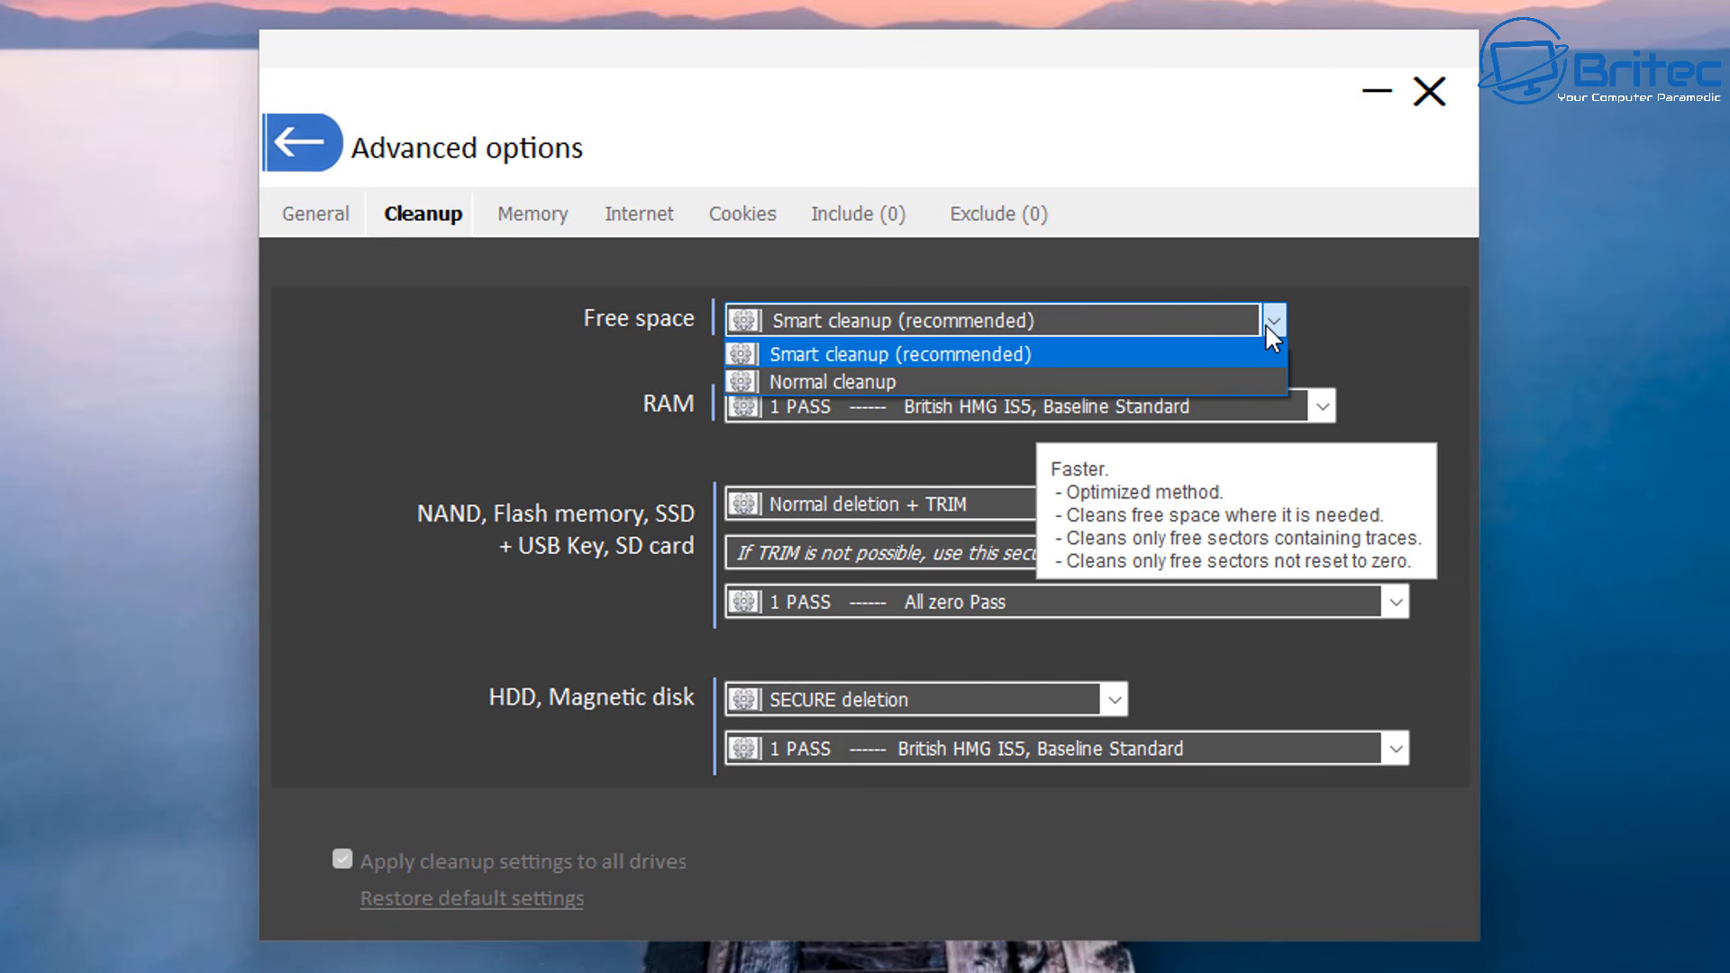
left_click(1271, 322)
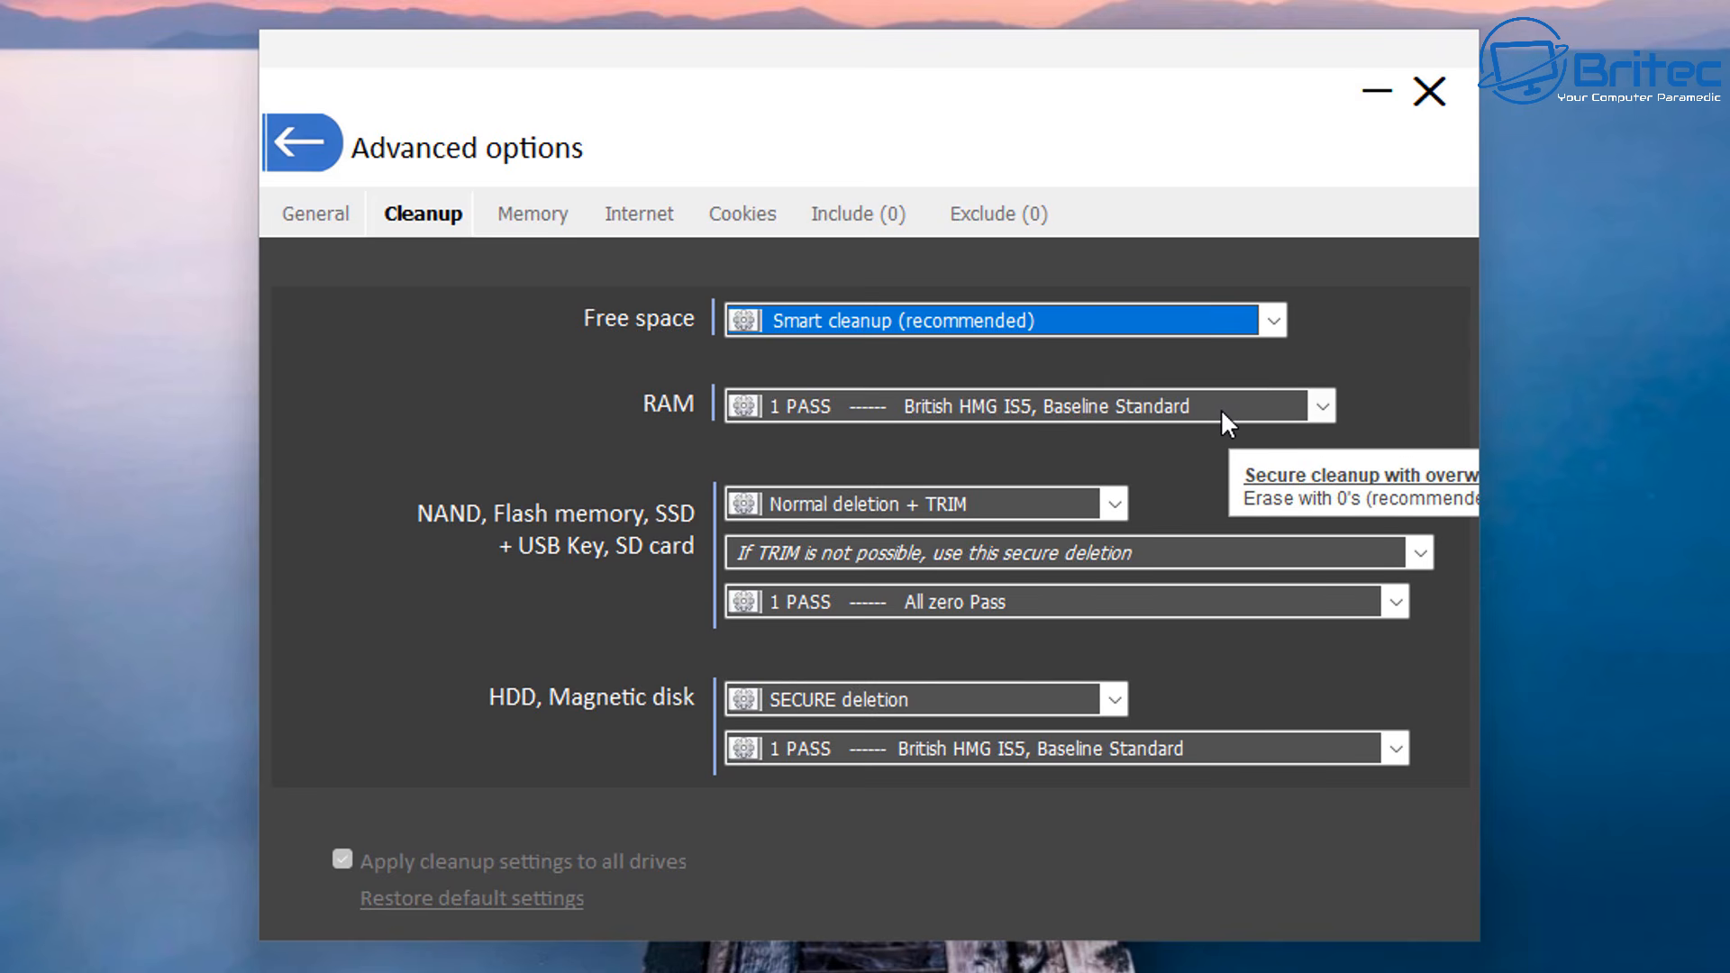
left_click(1318, 405)
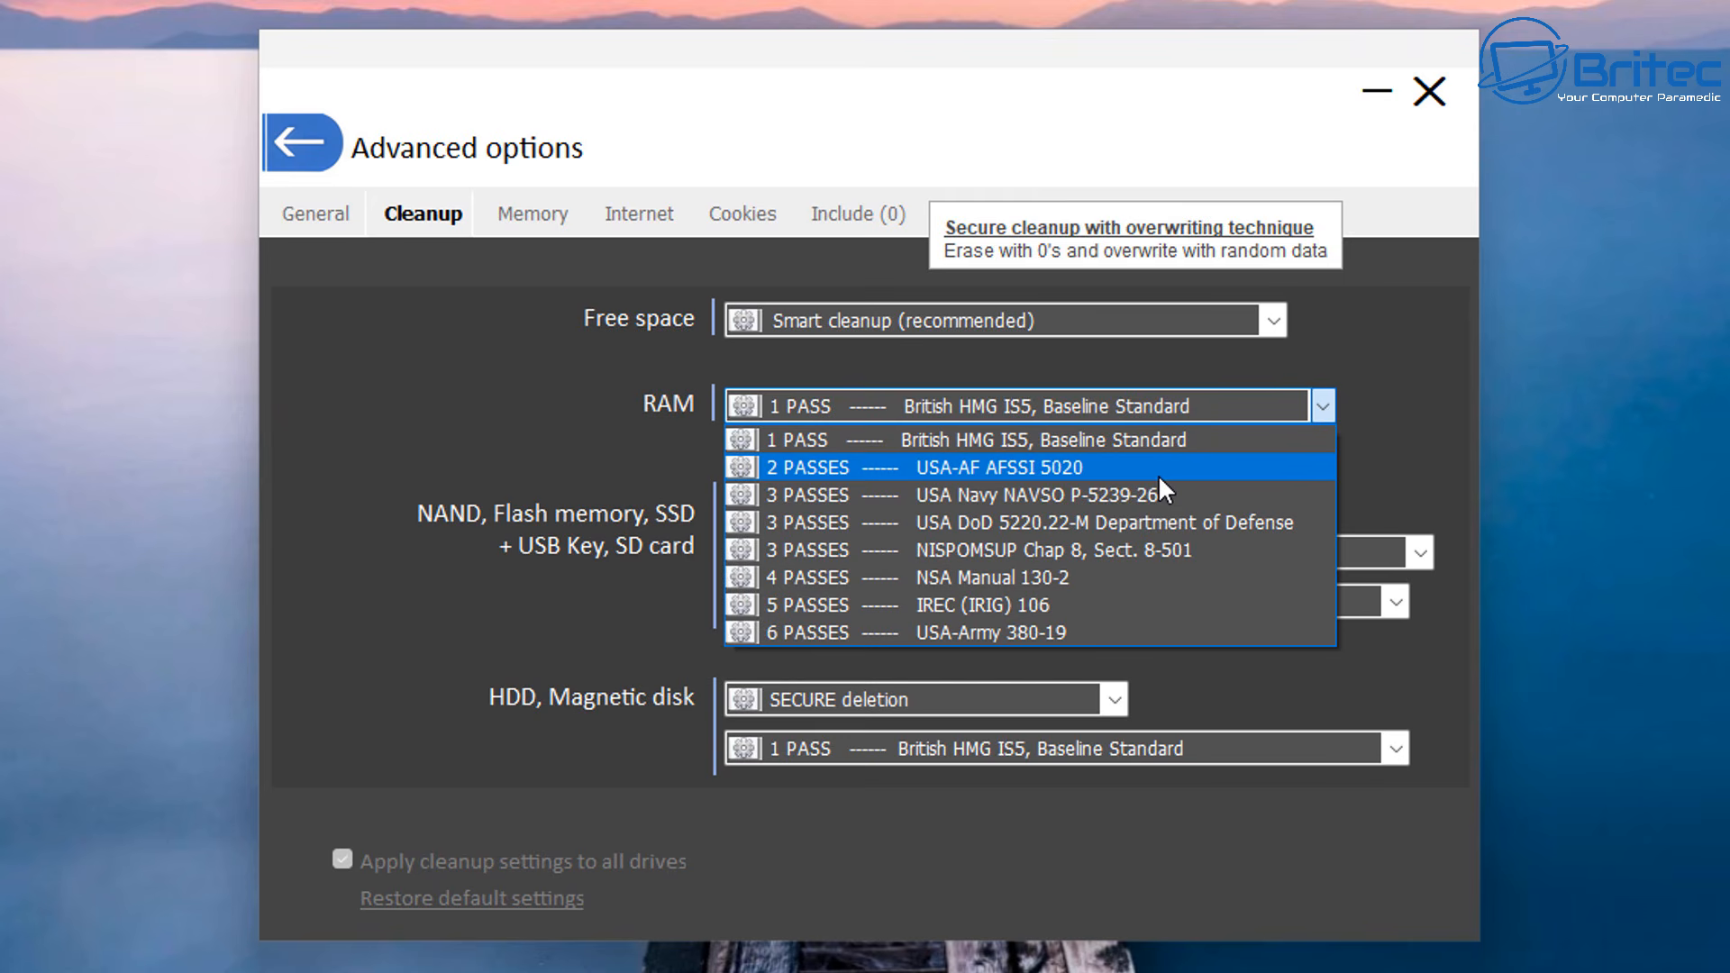
left_click(1143, 525)
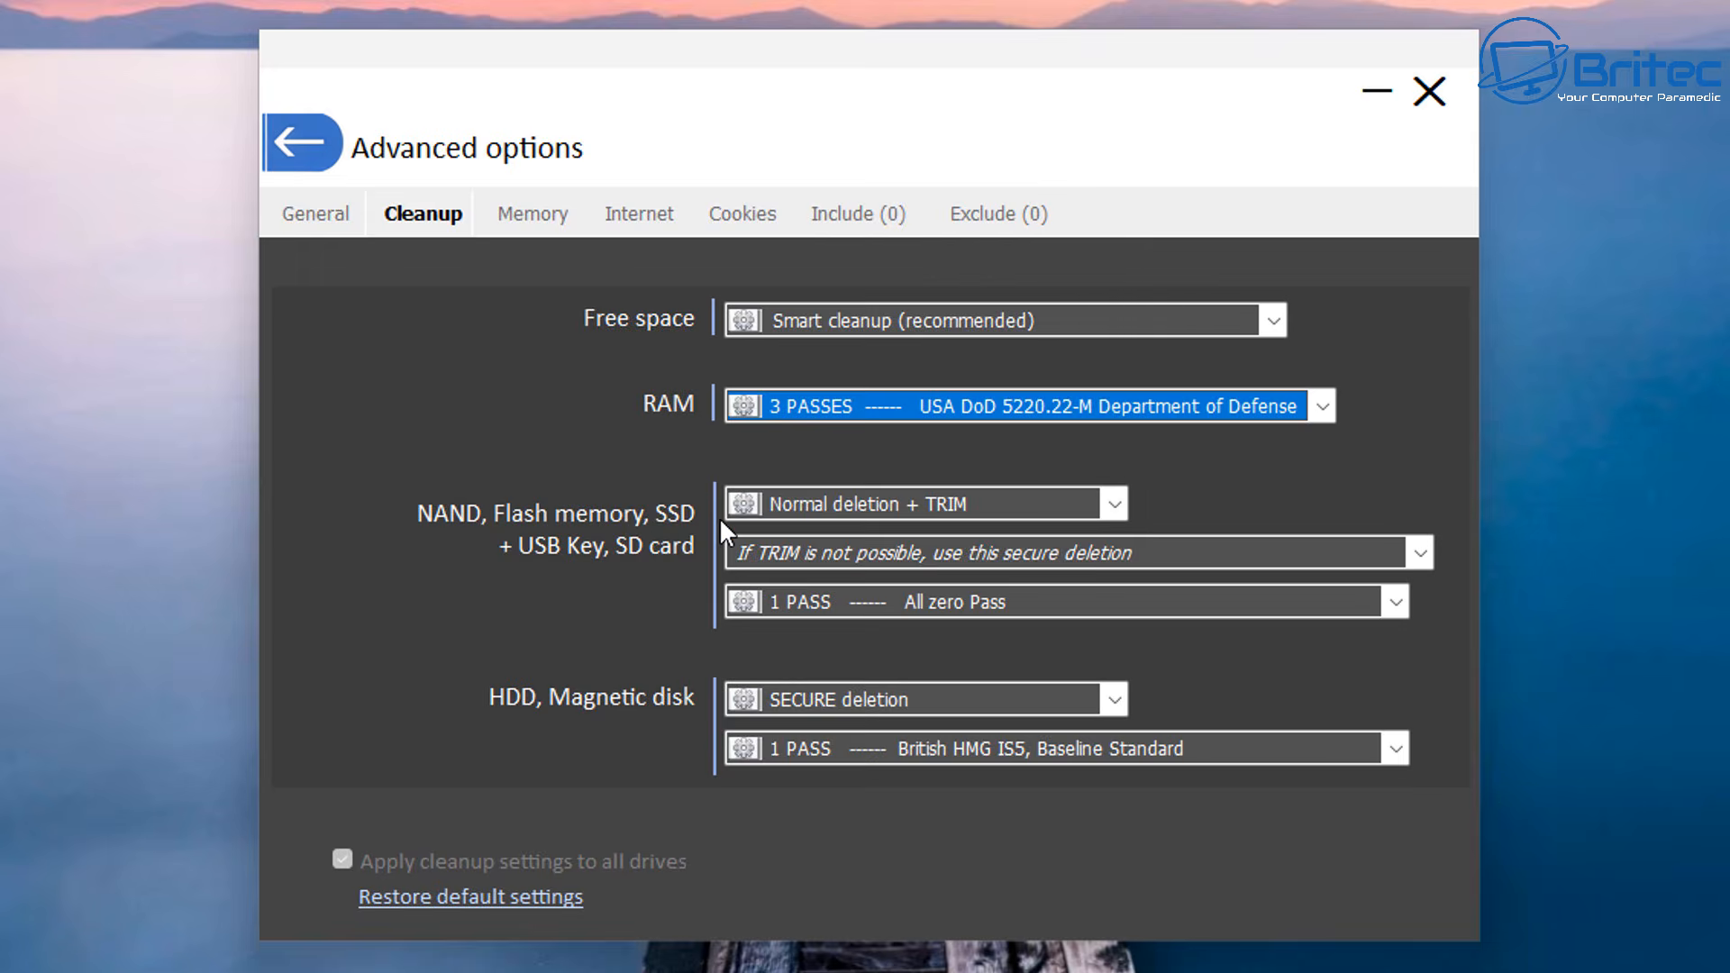
Set NAND, flash memory and SSD cleanup to SECURE deletion + TRIM with 3 PASSES USA DoD 5220.22-M Department of Defense
left_click(1105, 497)
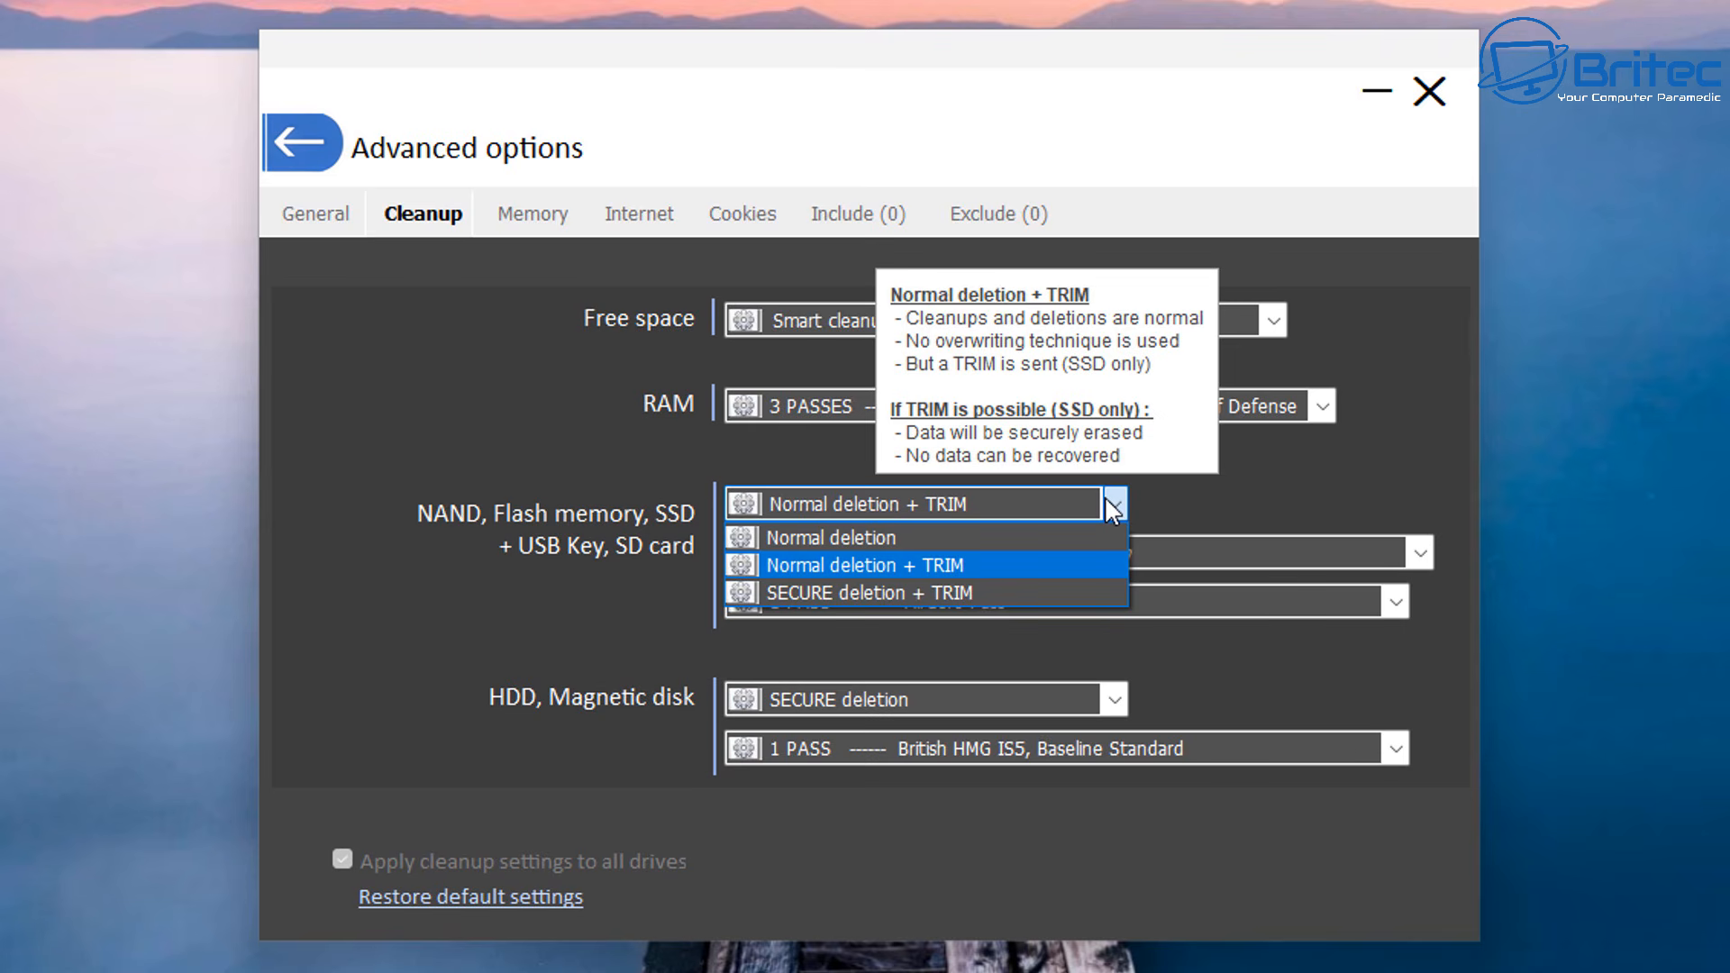
left_click(905, 593)
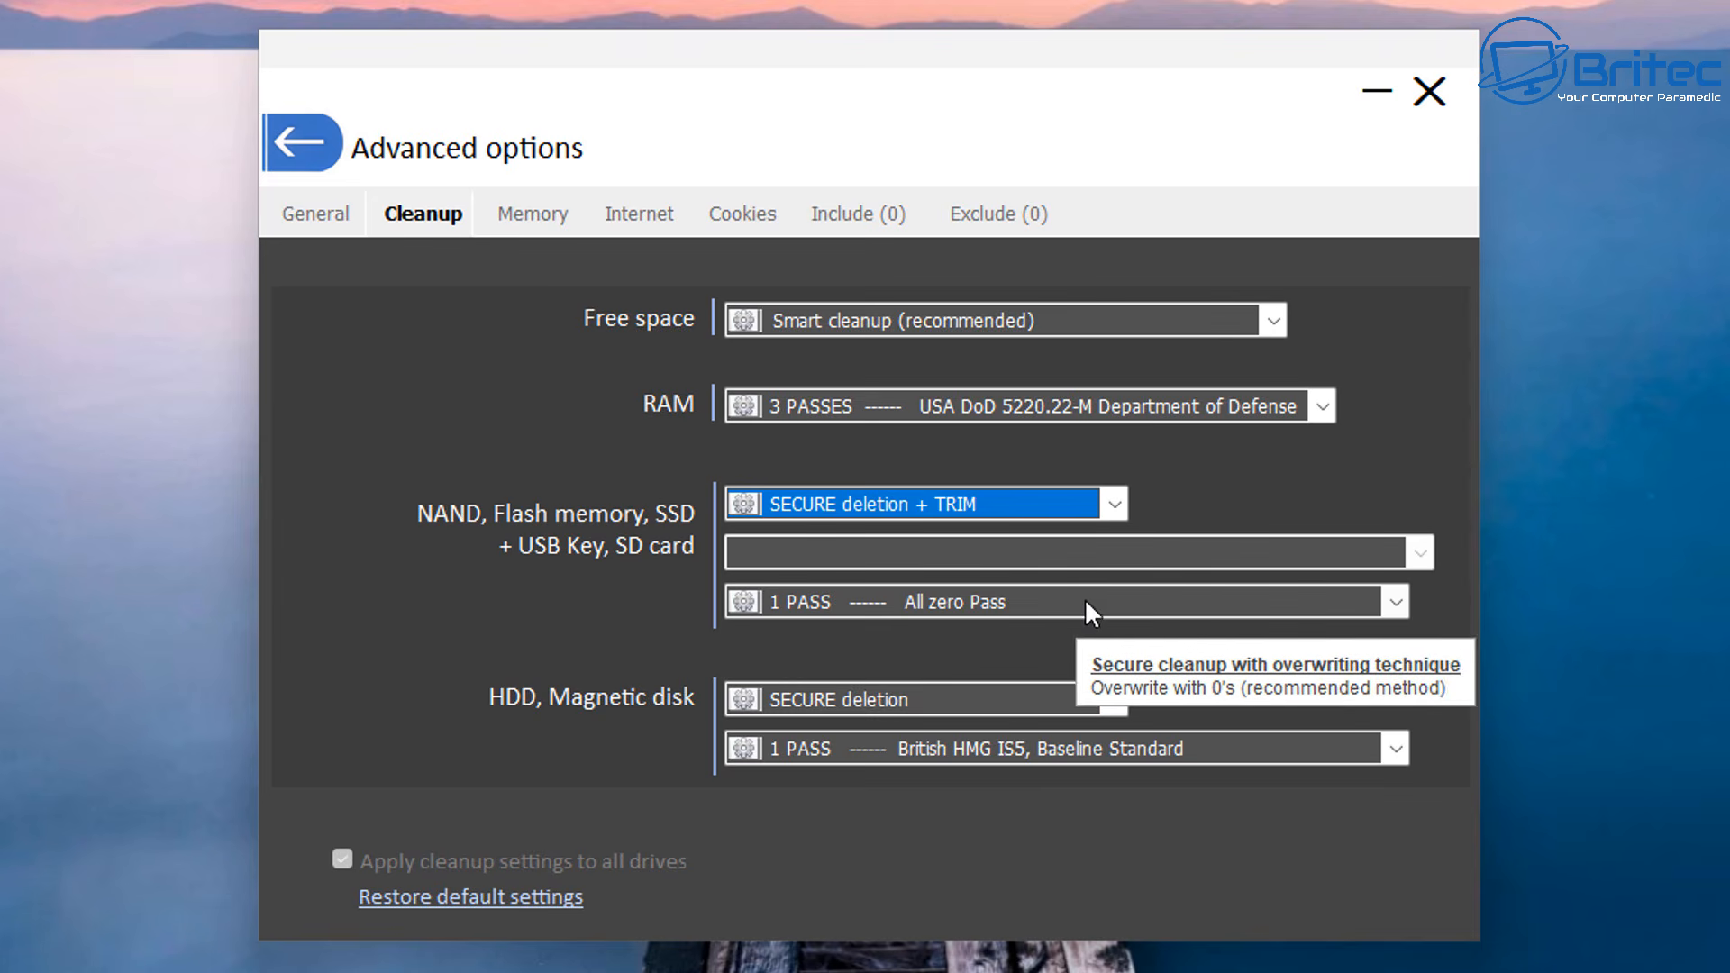
left_click(1395, 601)
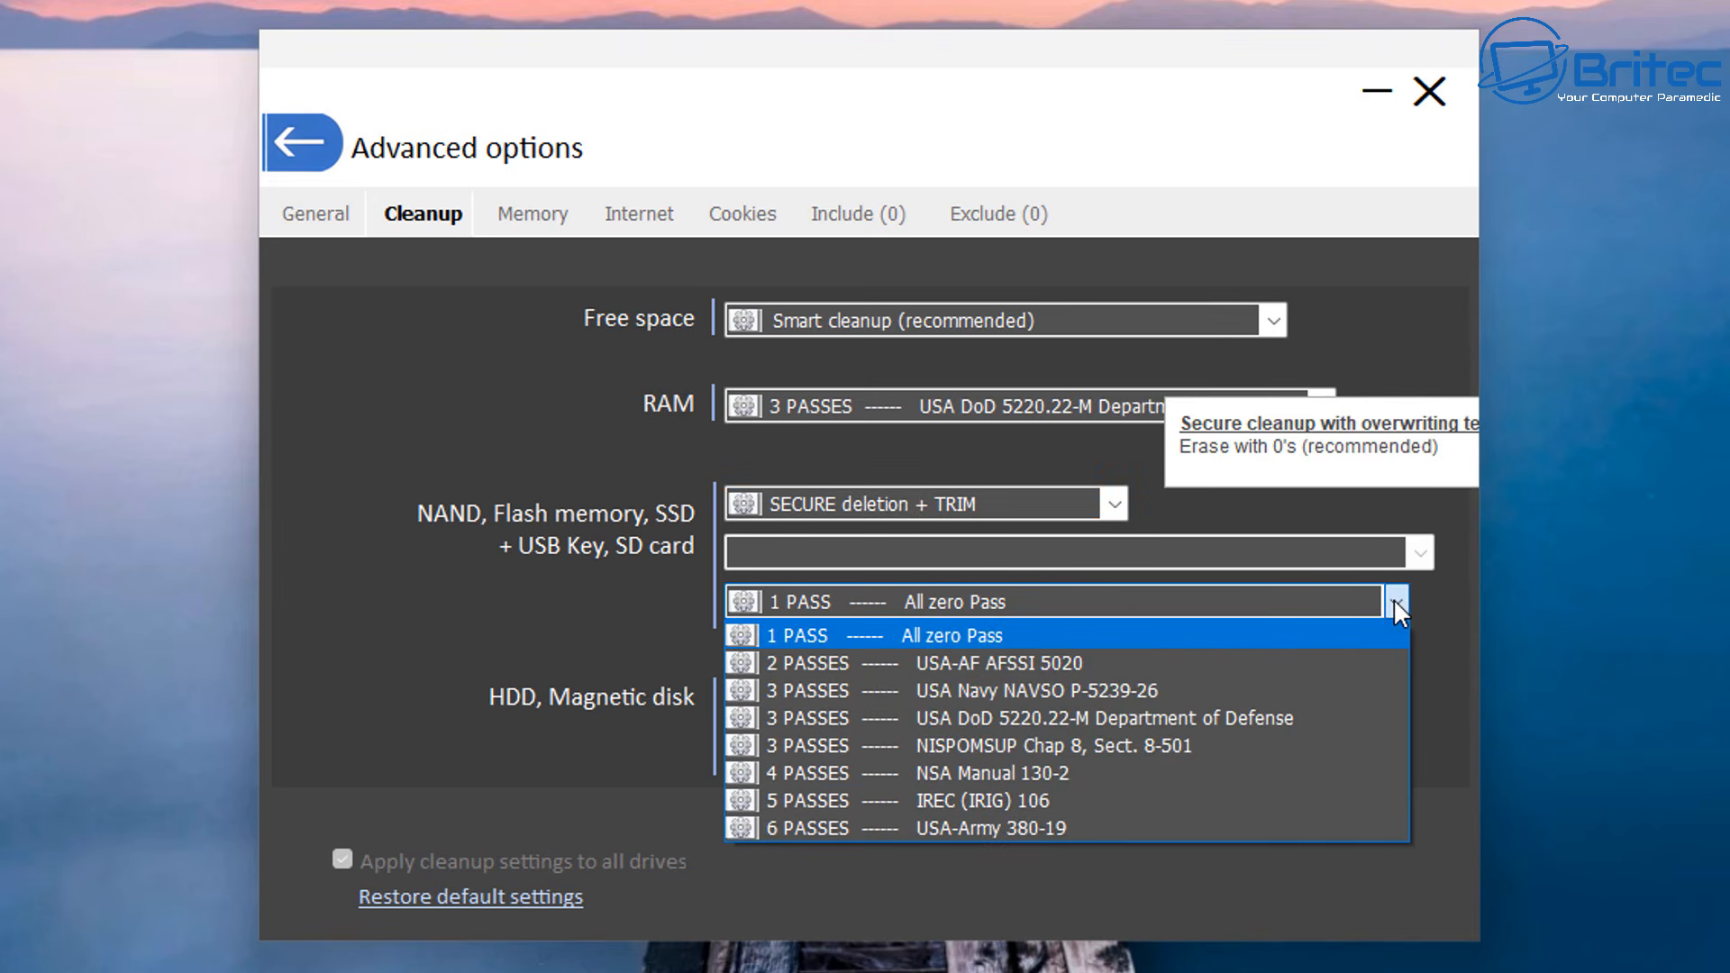
left_click(1048, 745)
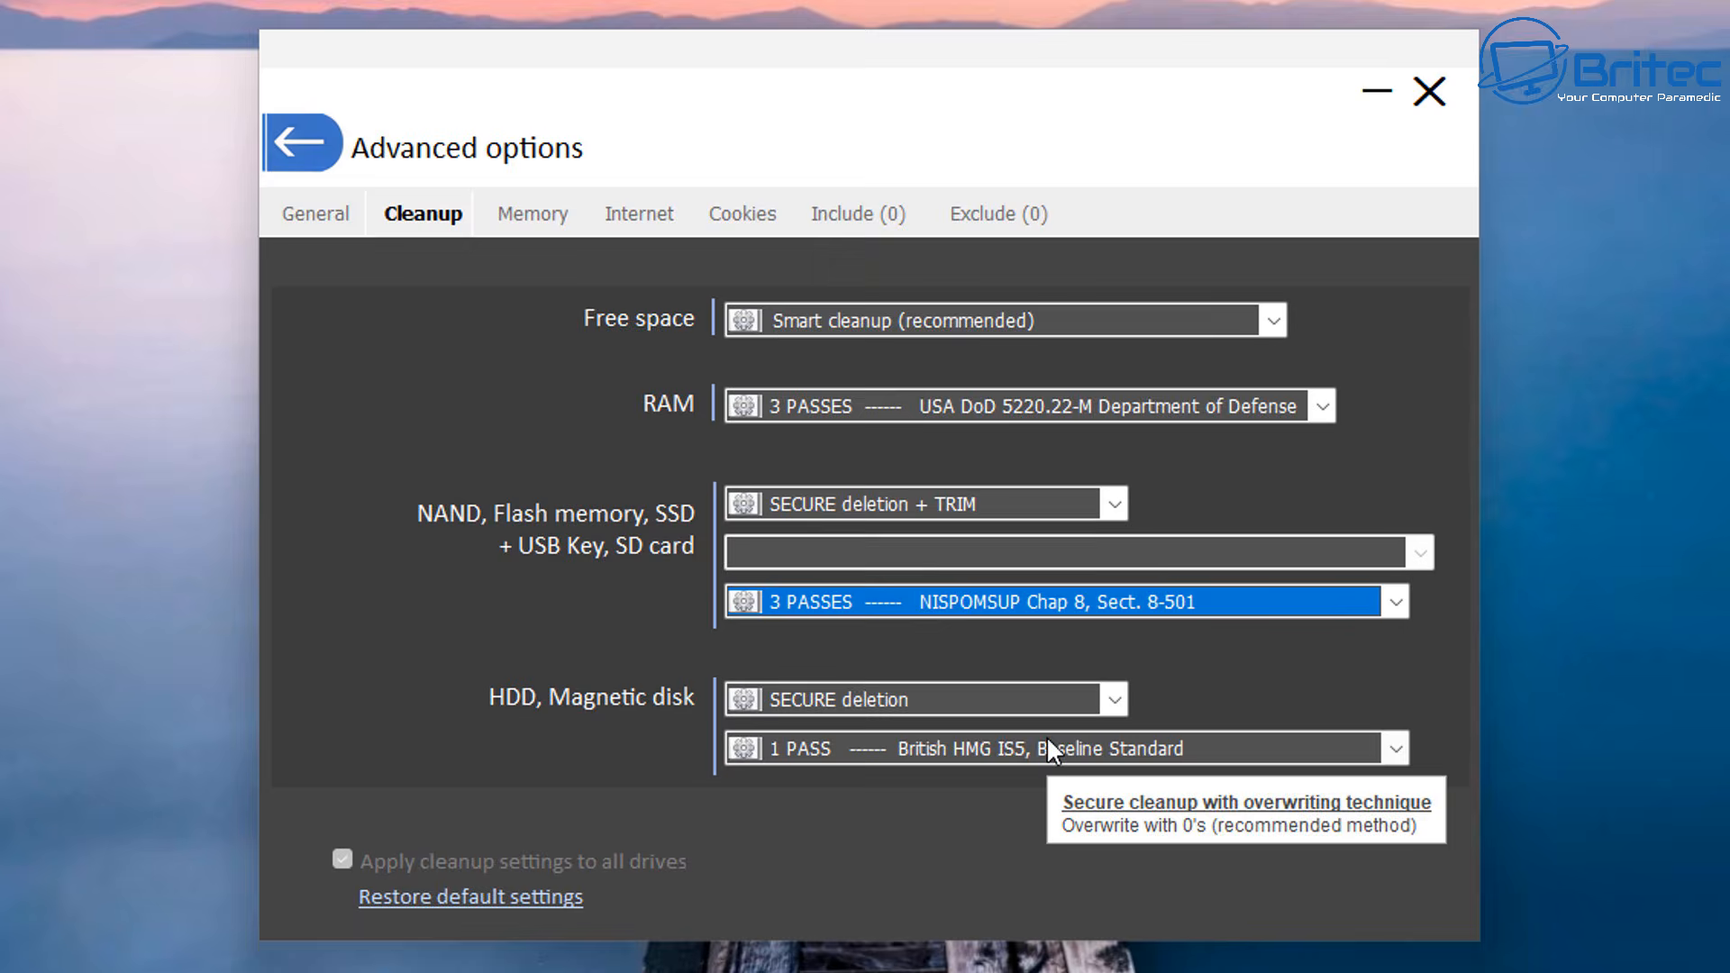
left_click(1000, 612)
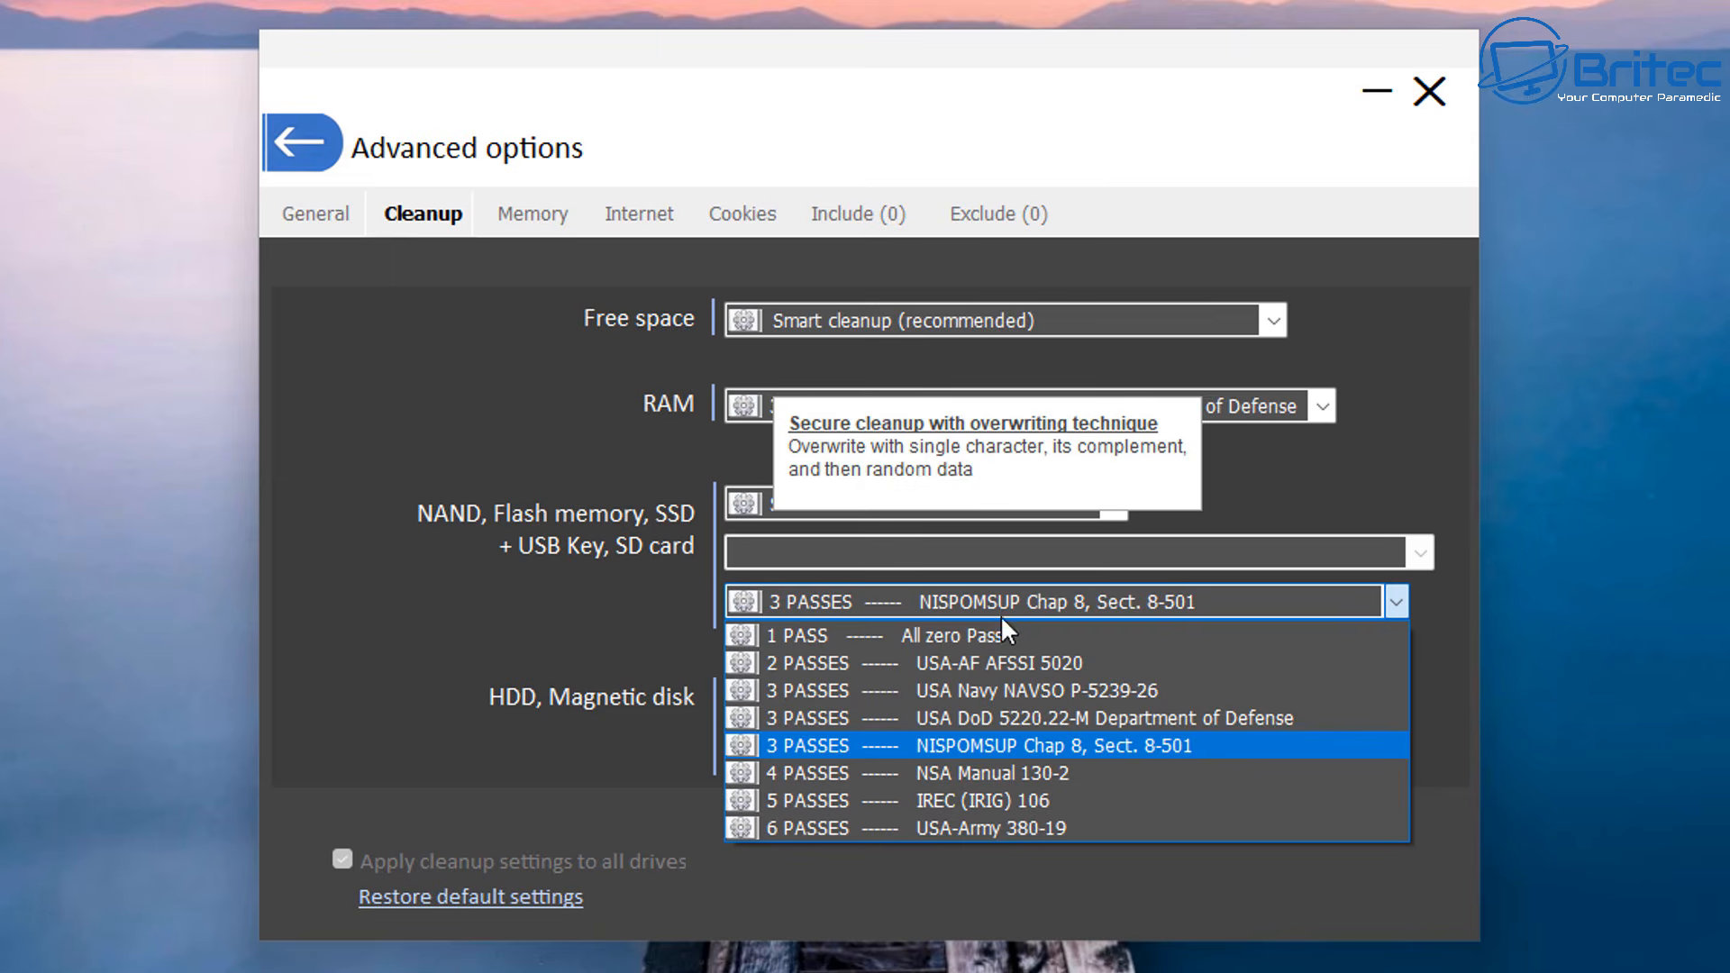
left_click(963, 721)
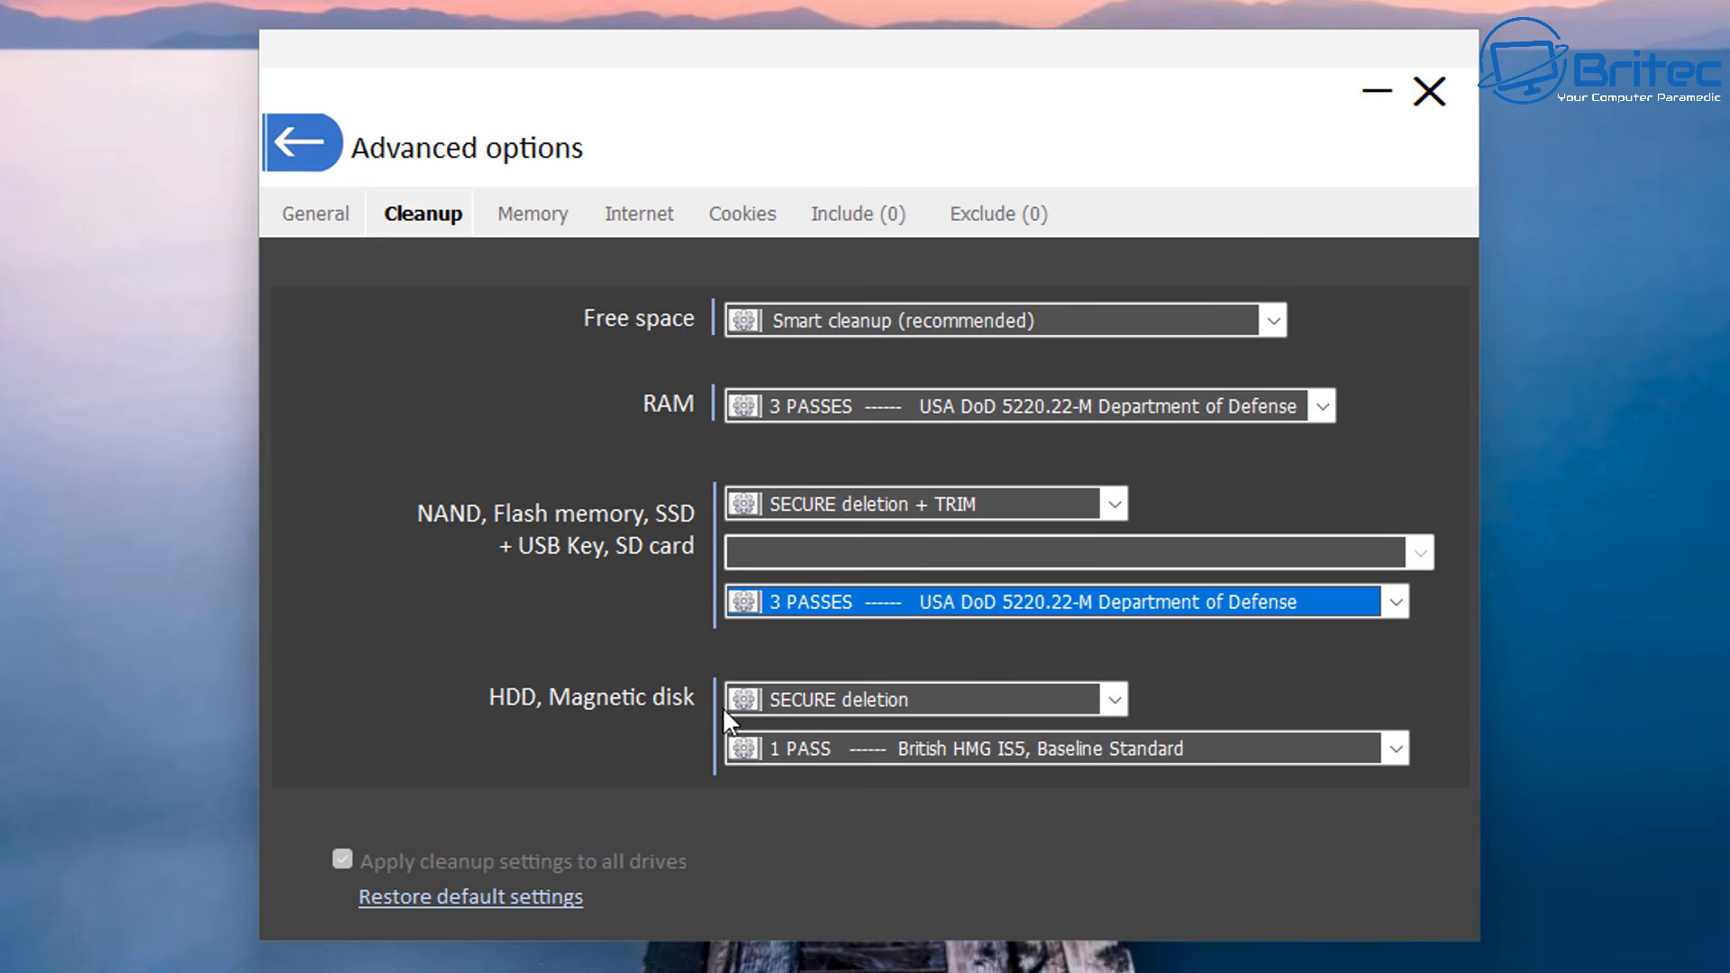
Keep SECURE deletion for HDD and magnetic disks and set its overwriting method to 3 PASSES German Federal Office for Information Security
left_click(1029, 699)
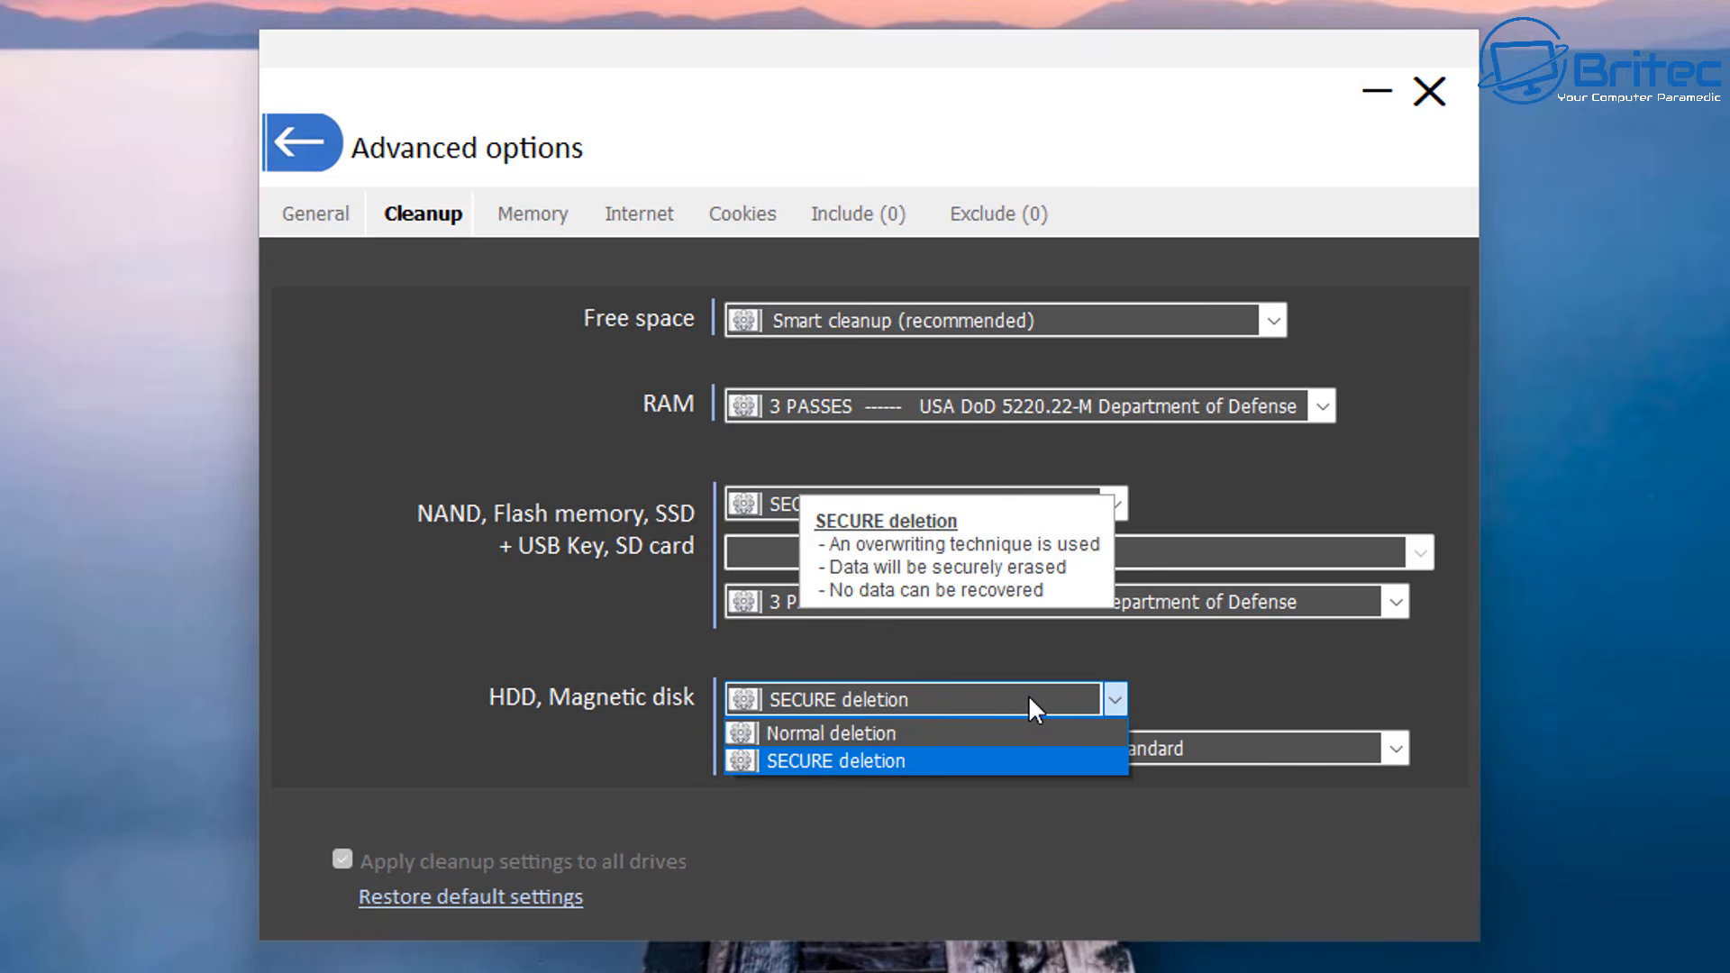
left_click(1029, 695)
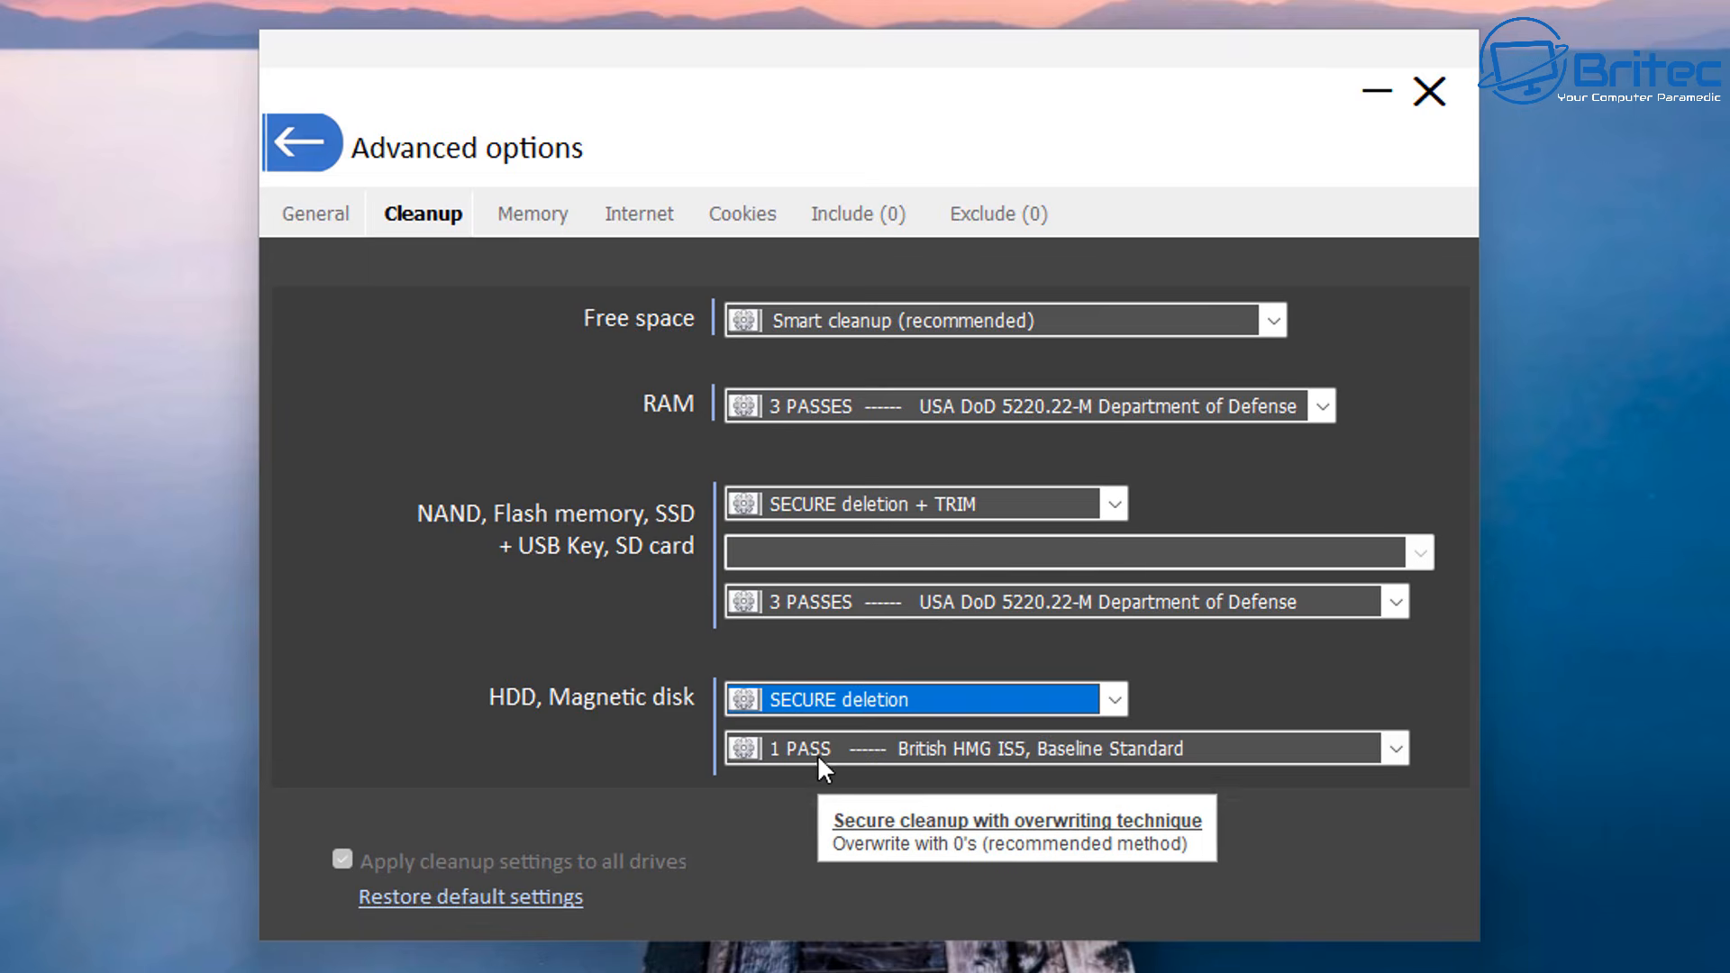
left_click(1003, 746)
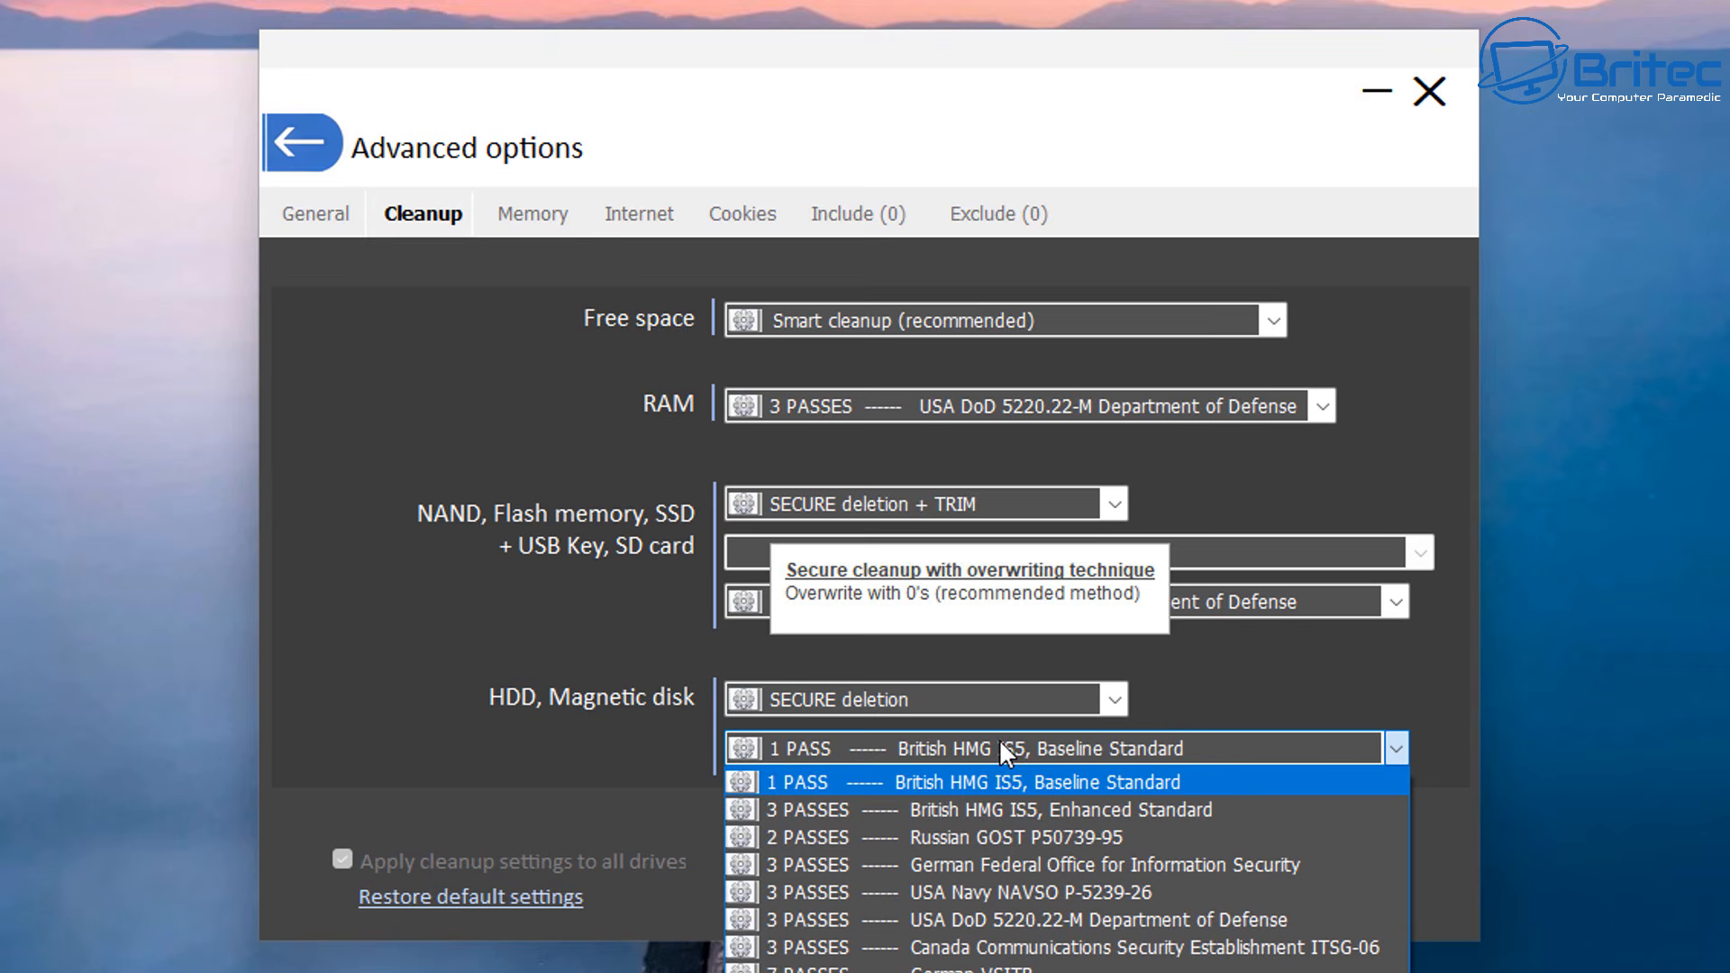
left_click(900, 865)
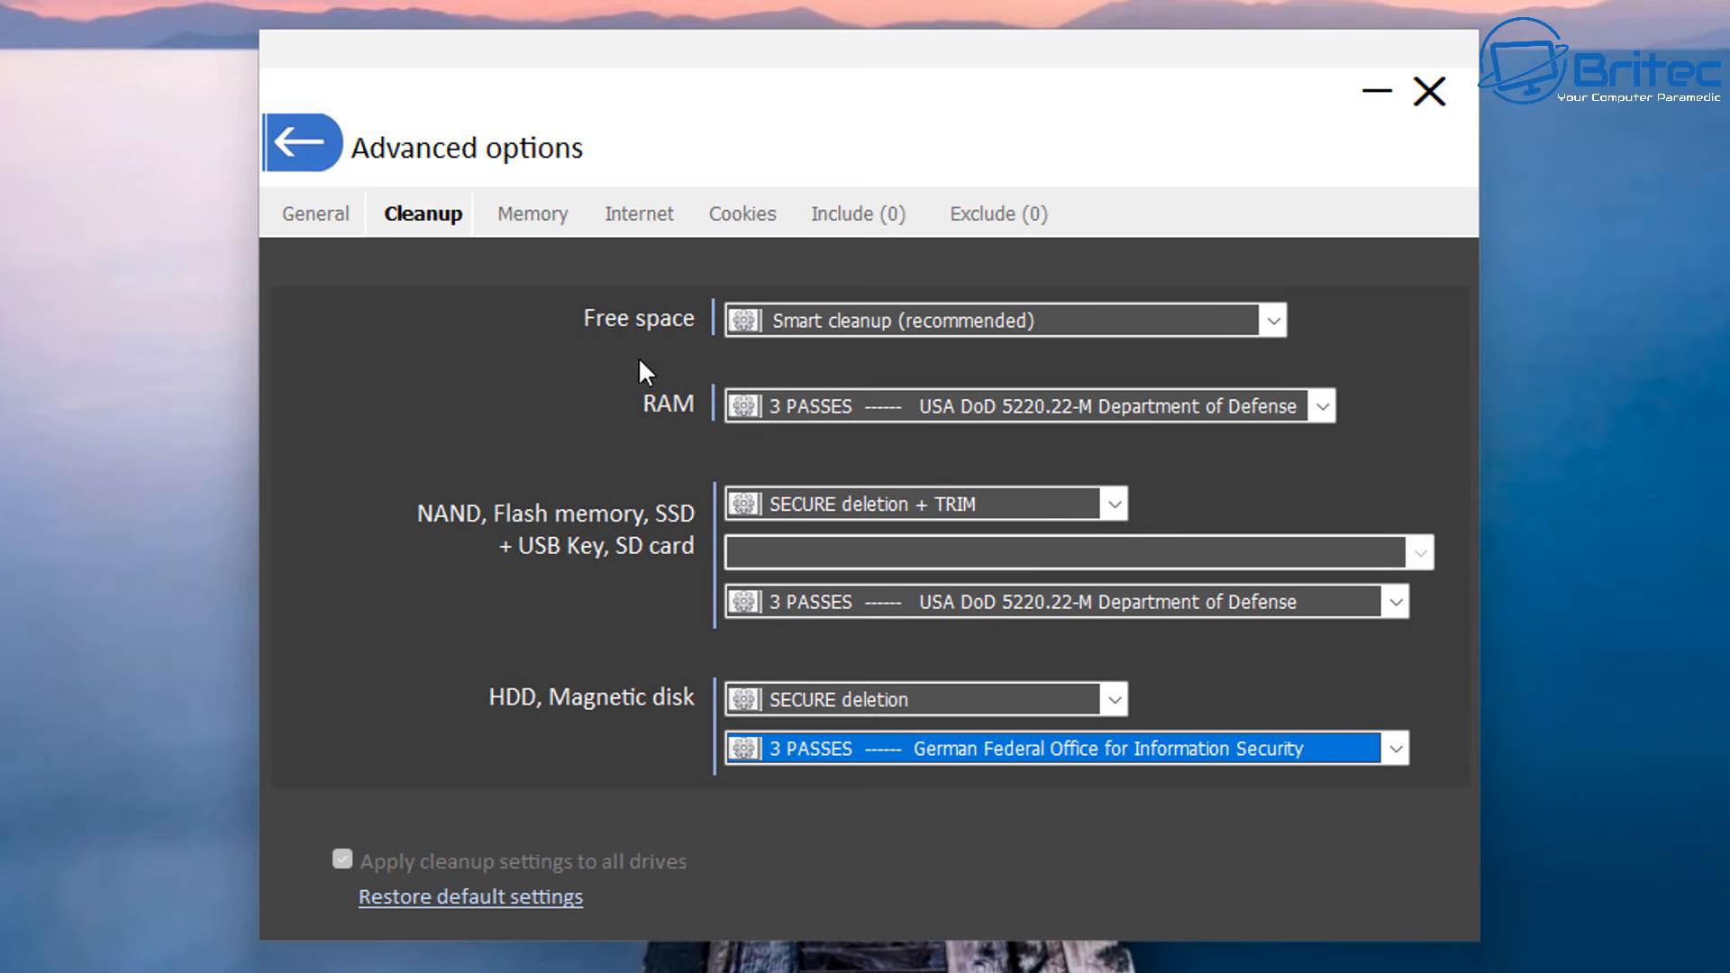
Review the advanced memory, internet, custom user profile, cookie, include and exclude settings, and return to the main screen
left_click(535, 221)
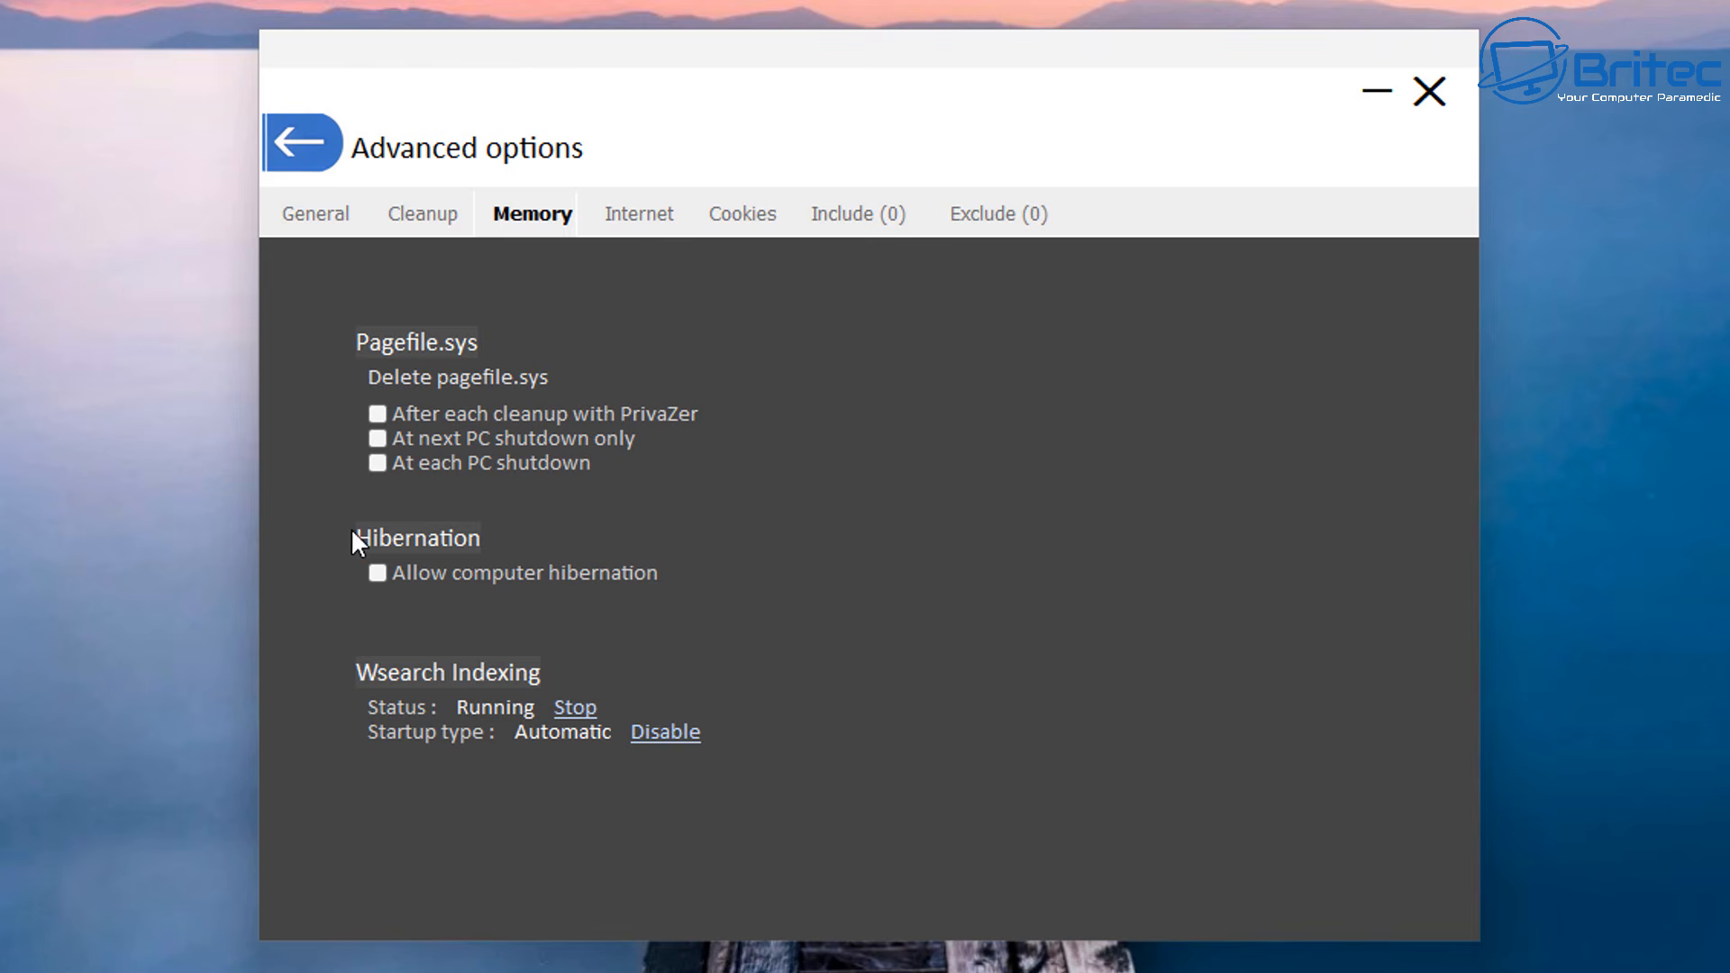
left_click(667, 223)
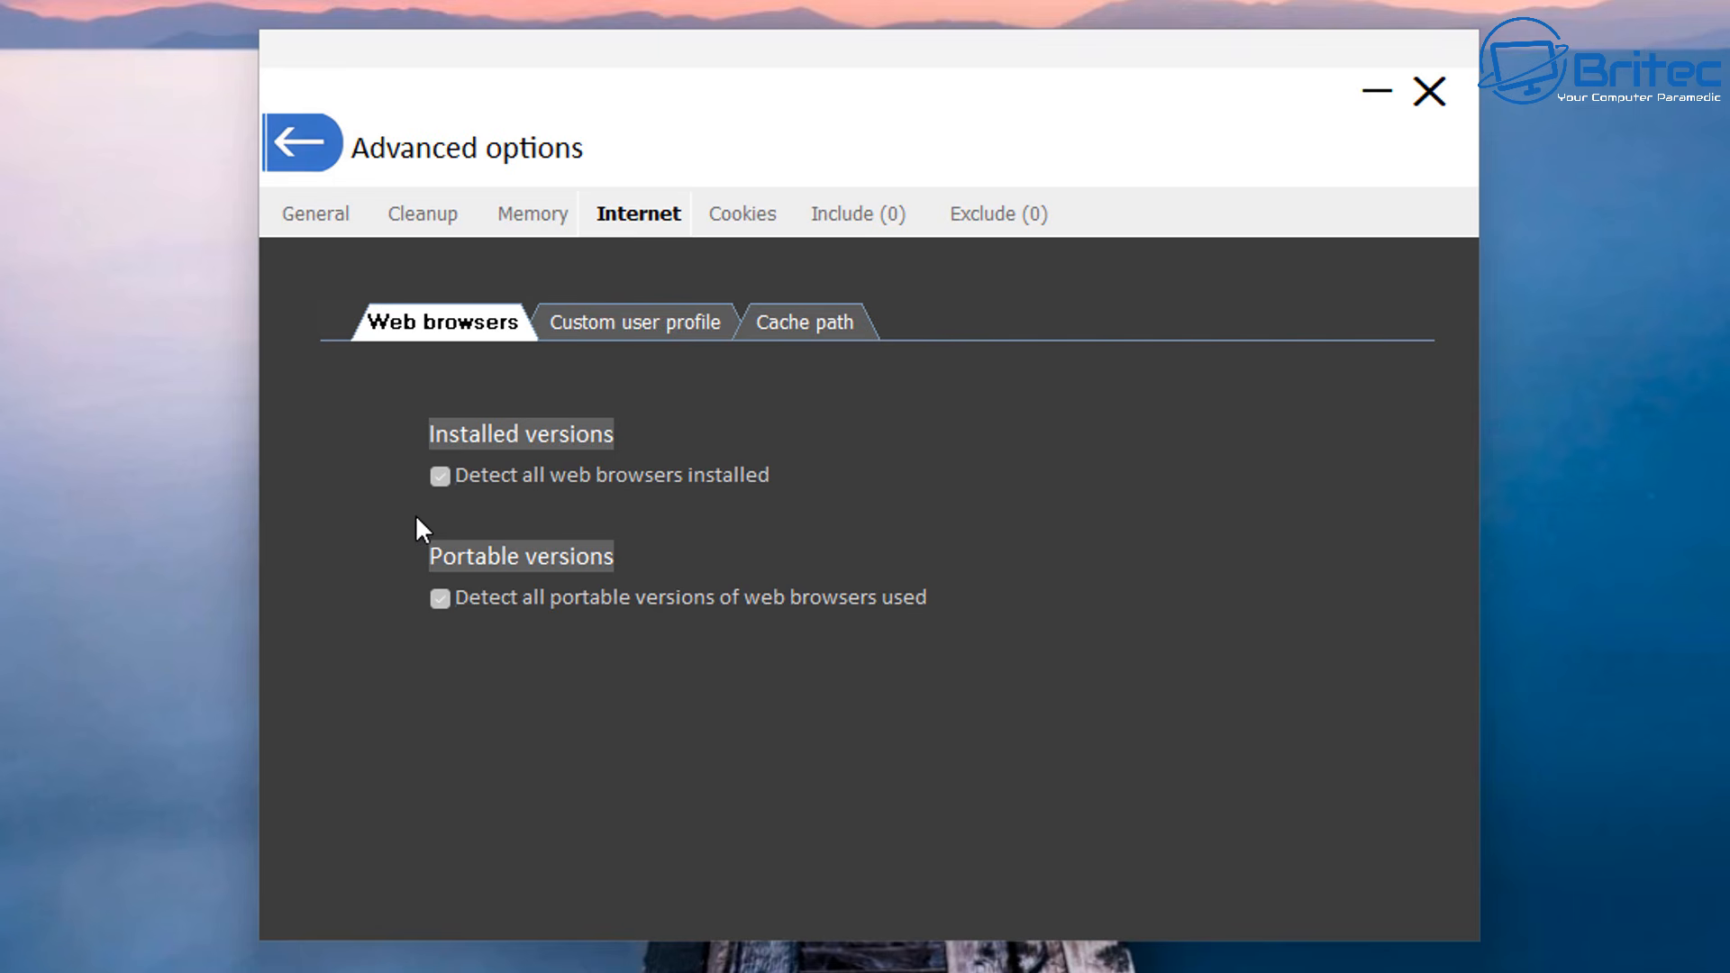
left_click(599, 329)
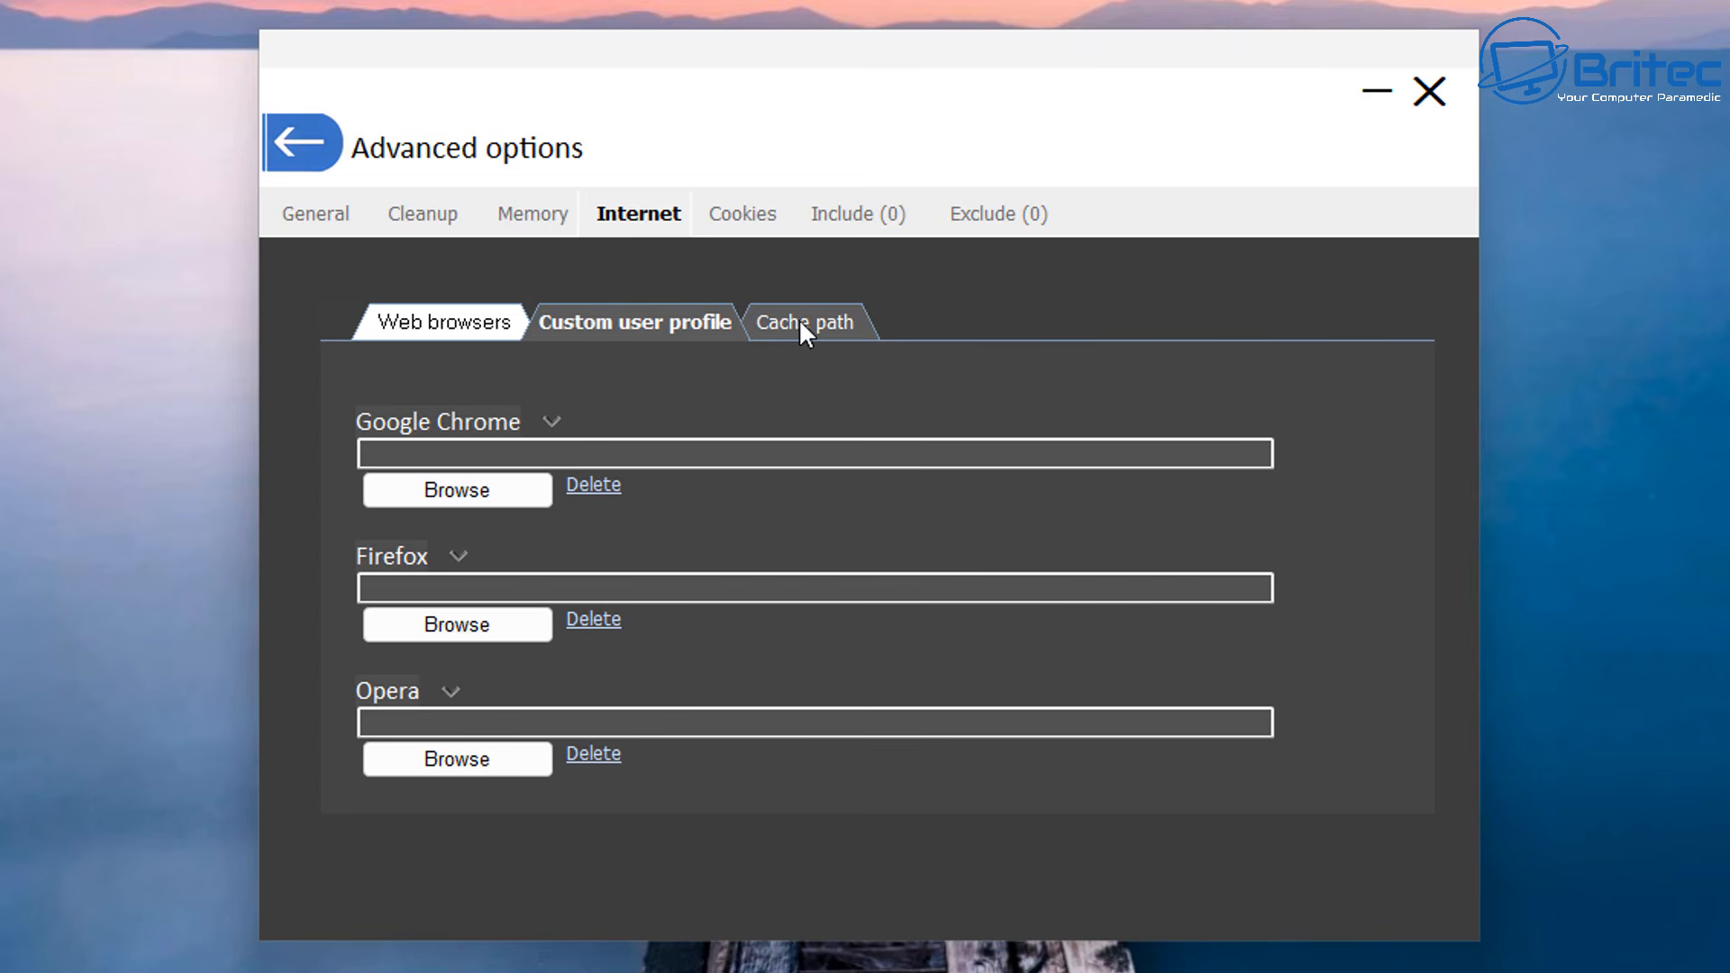
left_click(735, 217)
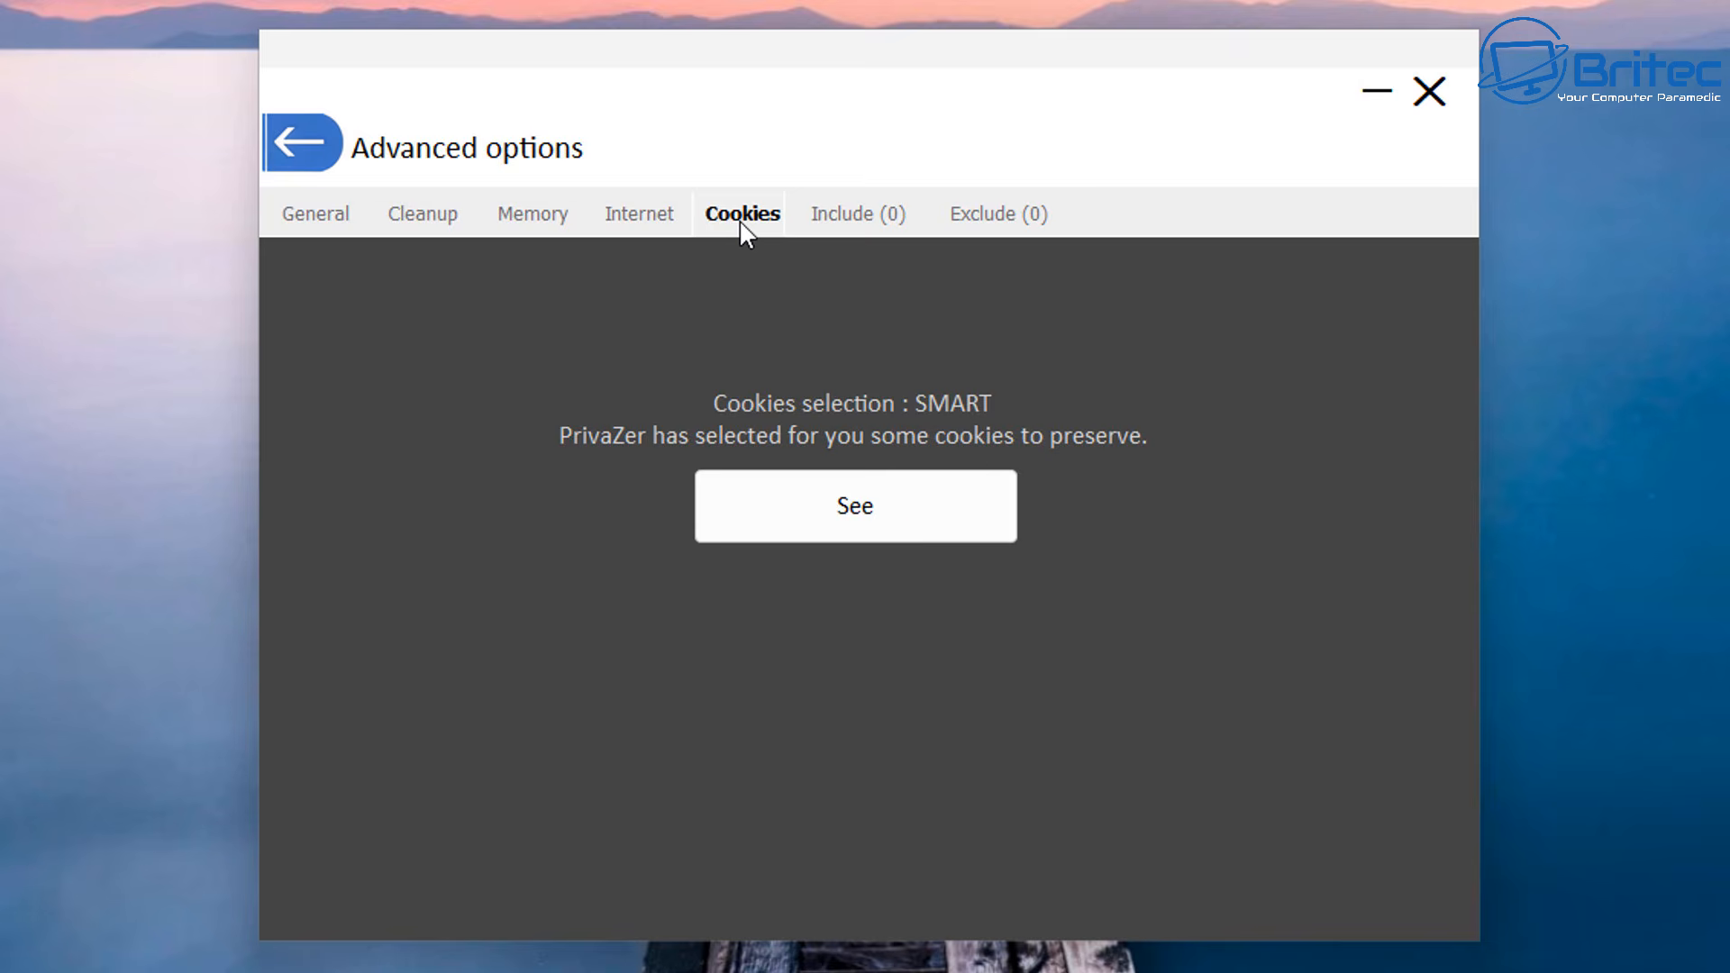
left_click(854, 227)
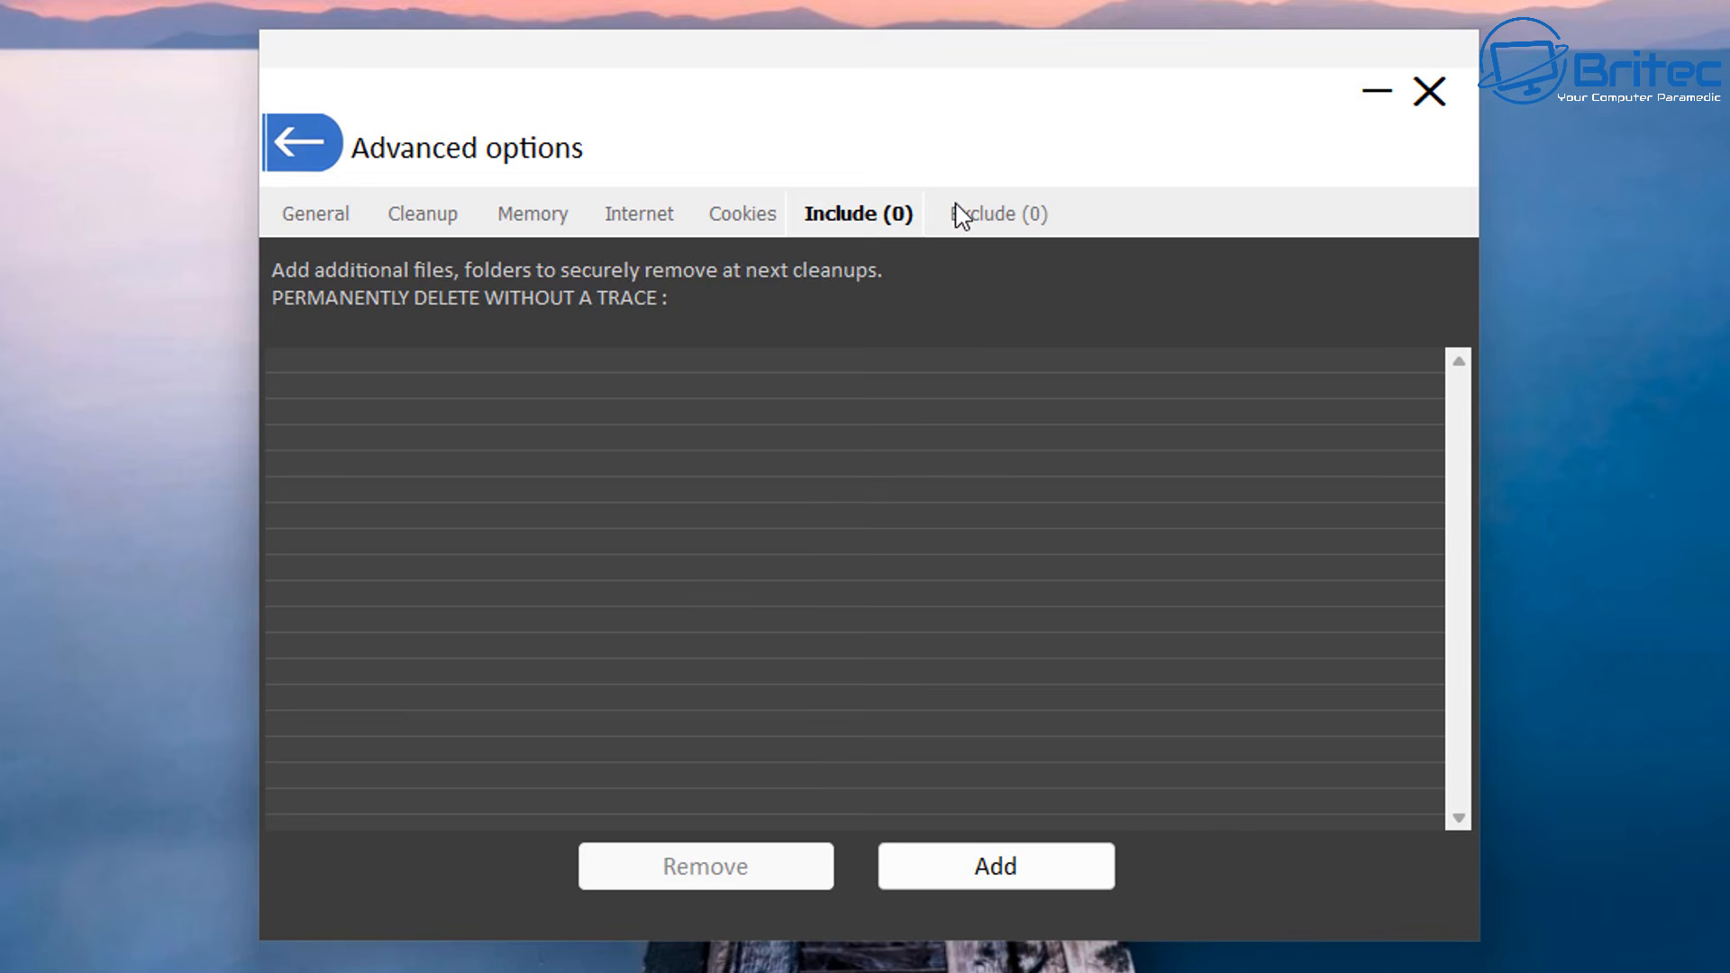
left_click(977, 221)
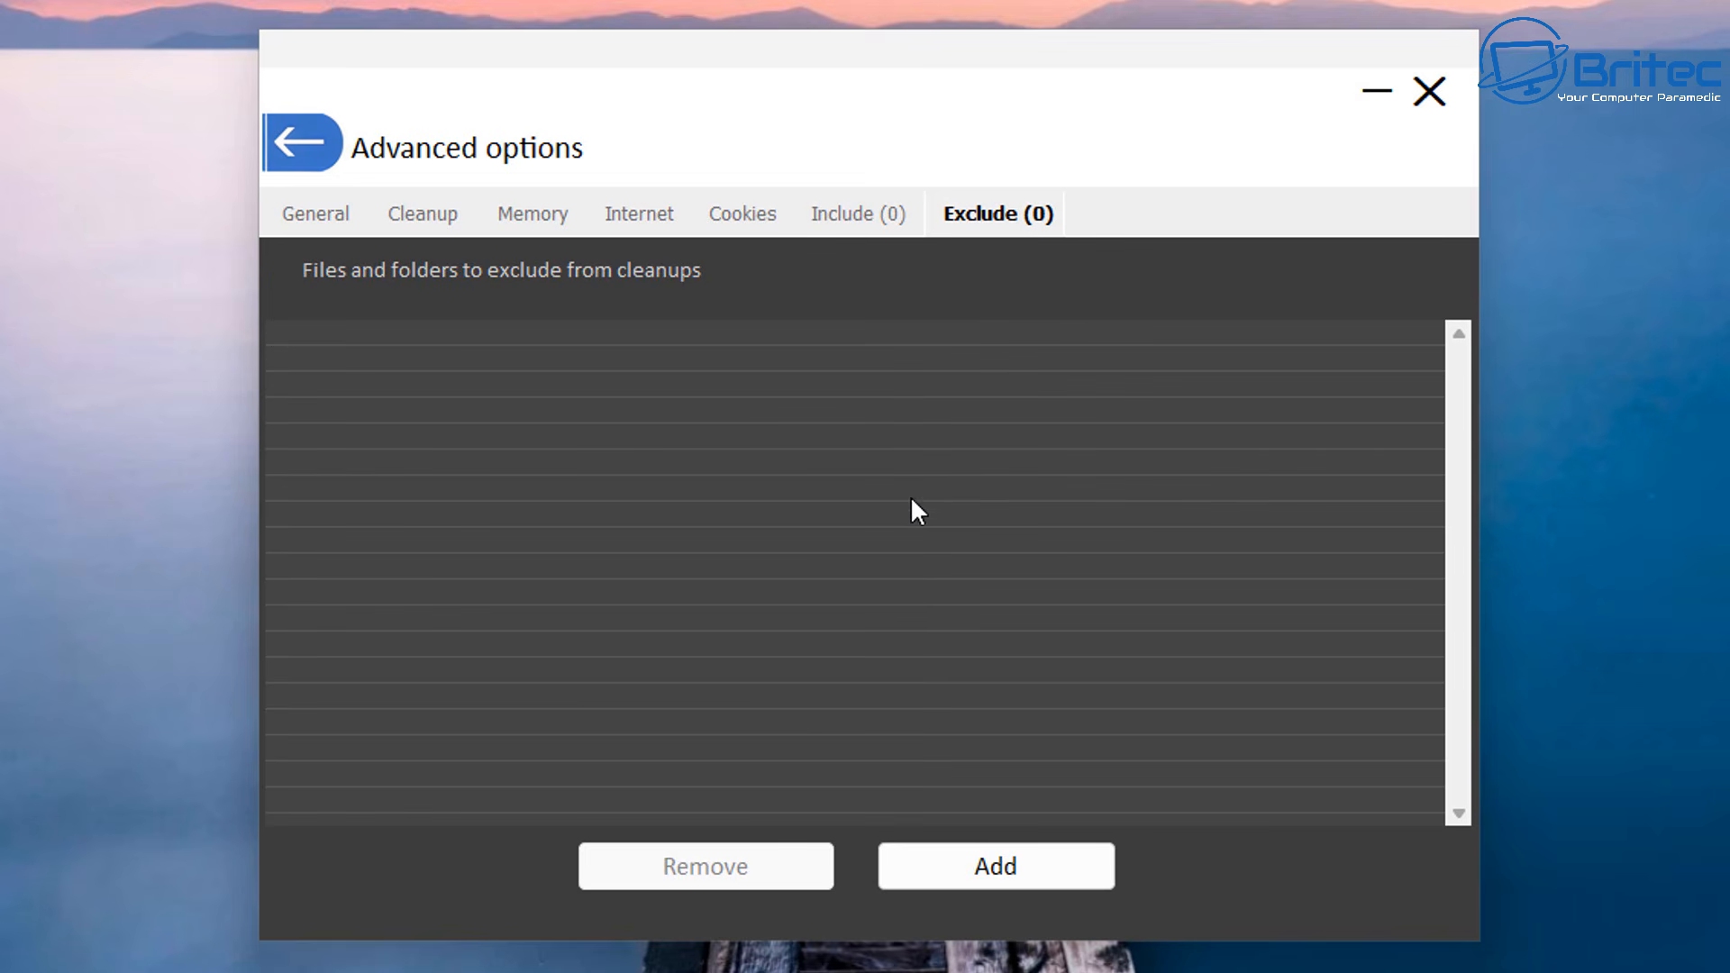
left_click(316, 142)
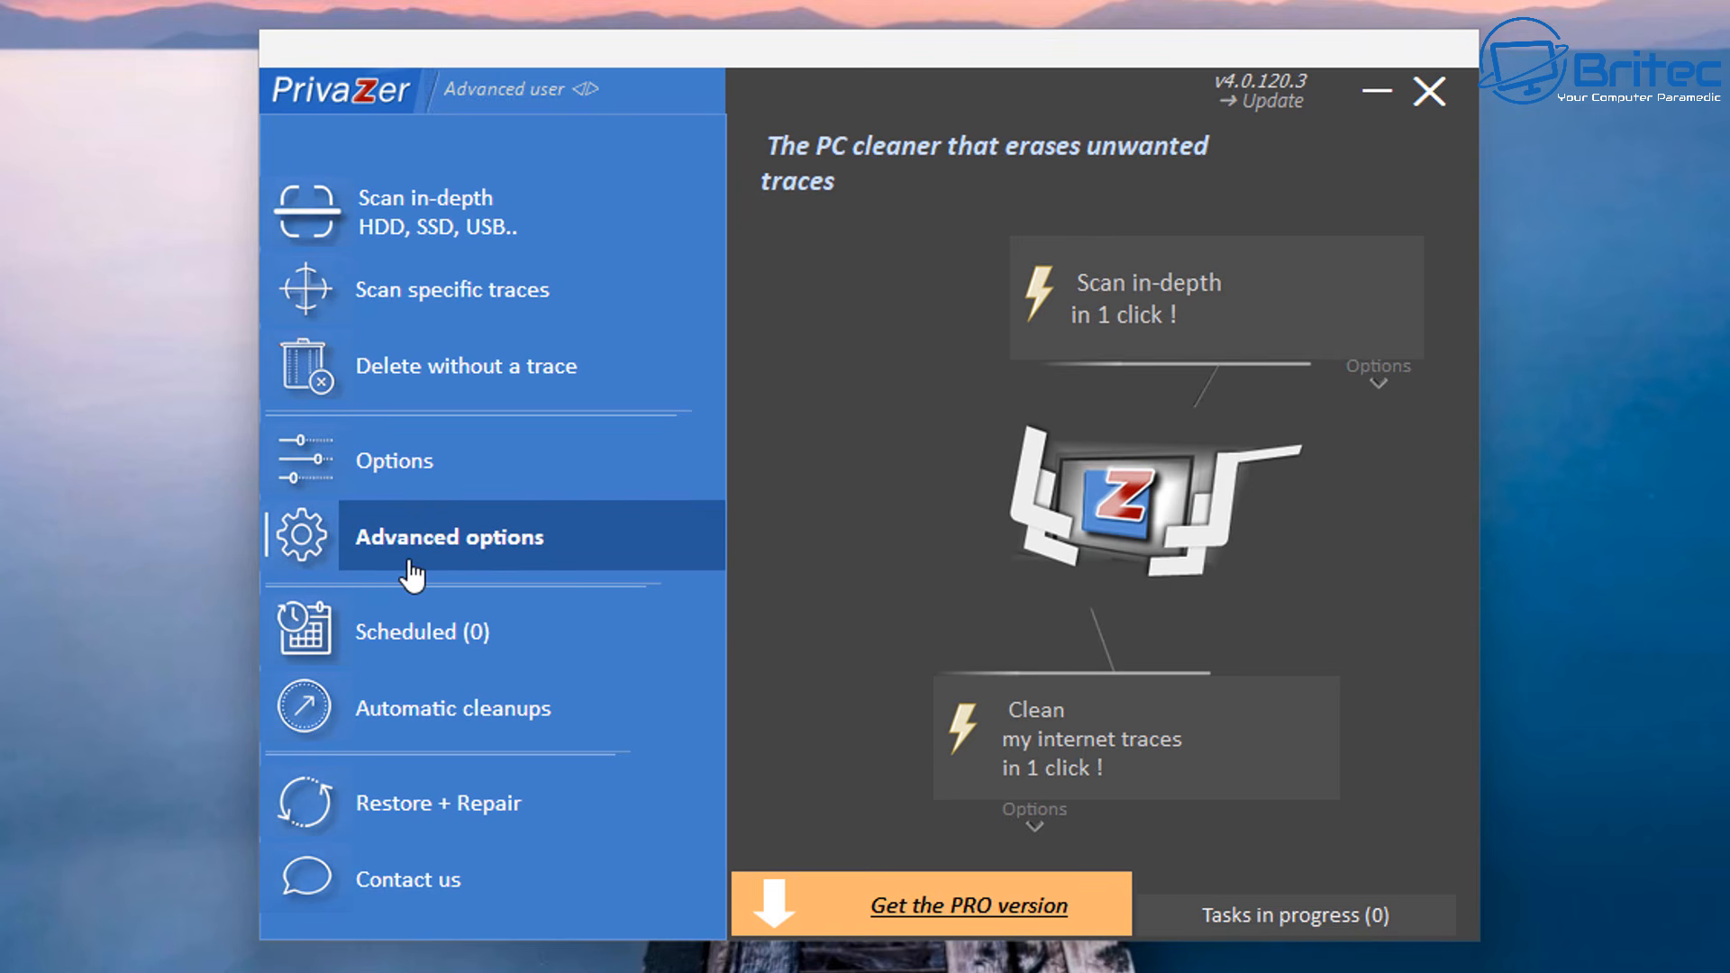
Look through the scheduling, automatic cleanup, restore and repair, and traceless deletion features, and close PrivaZer
left_click(410, 635)
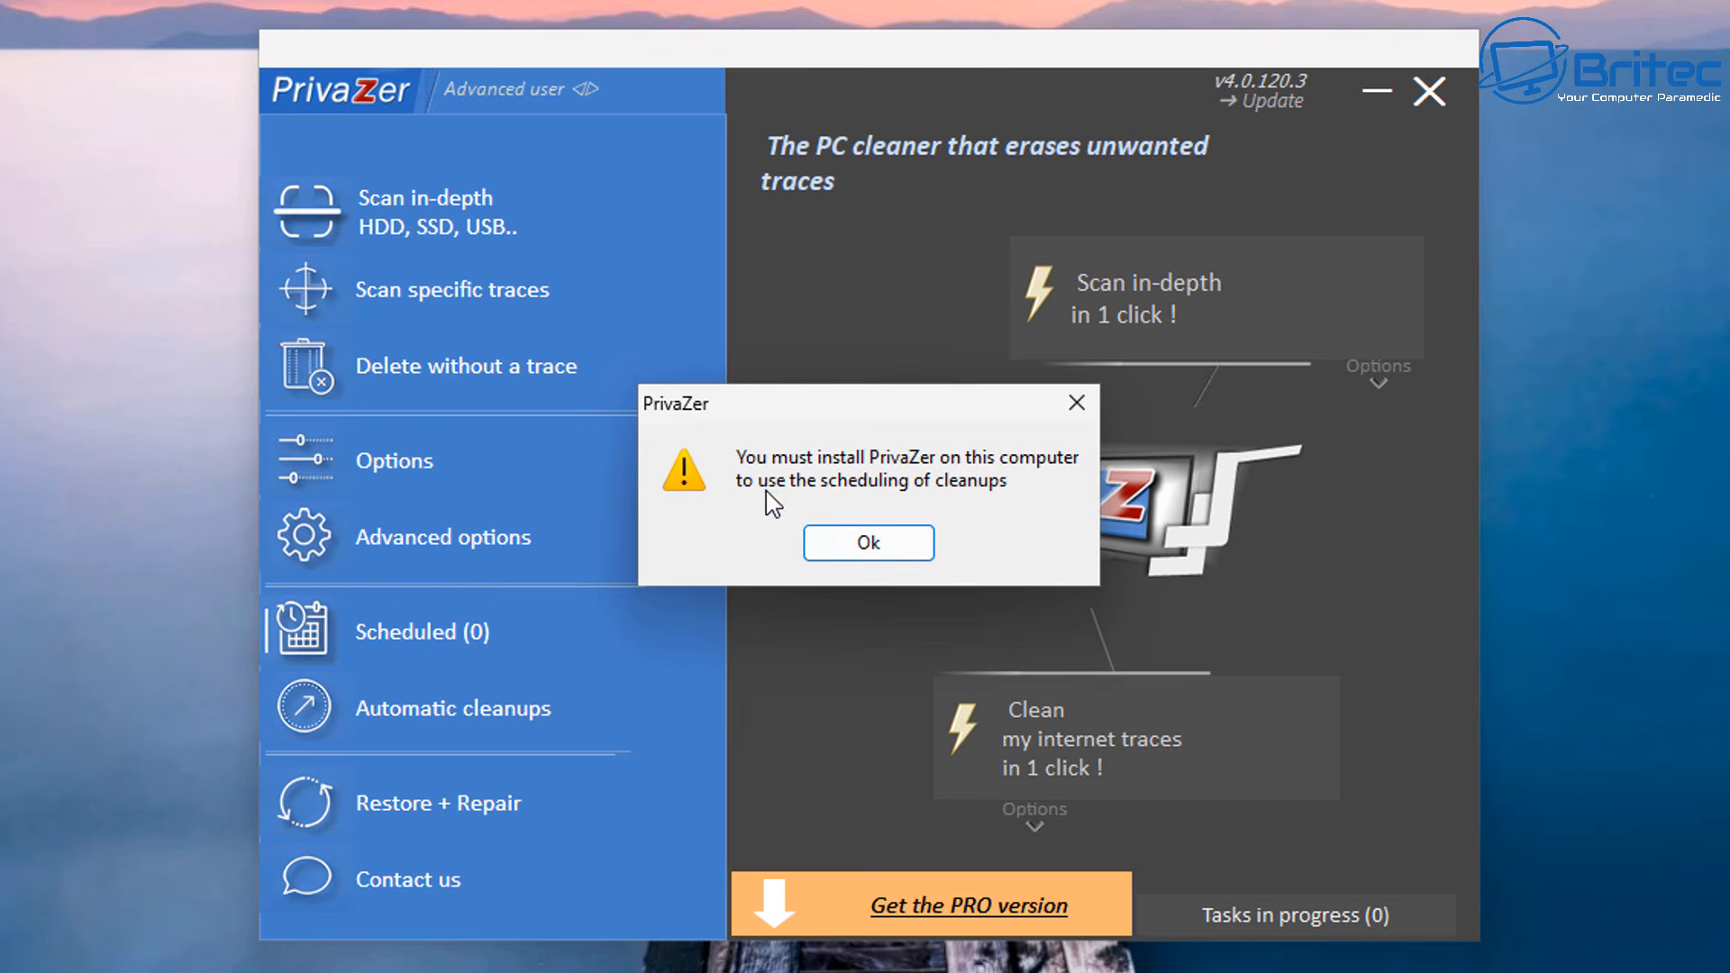
left_click(867, 548)
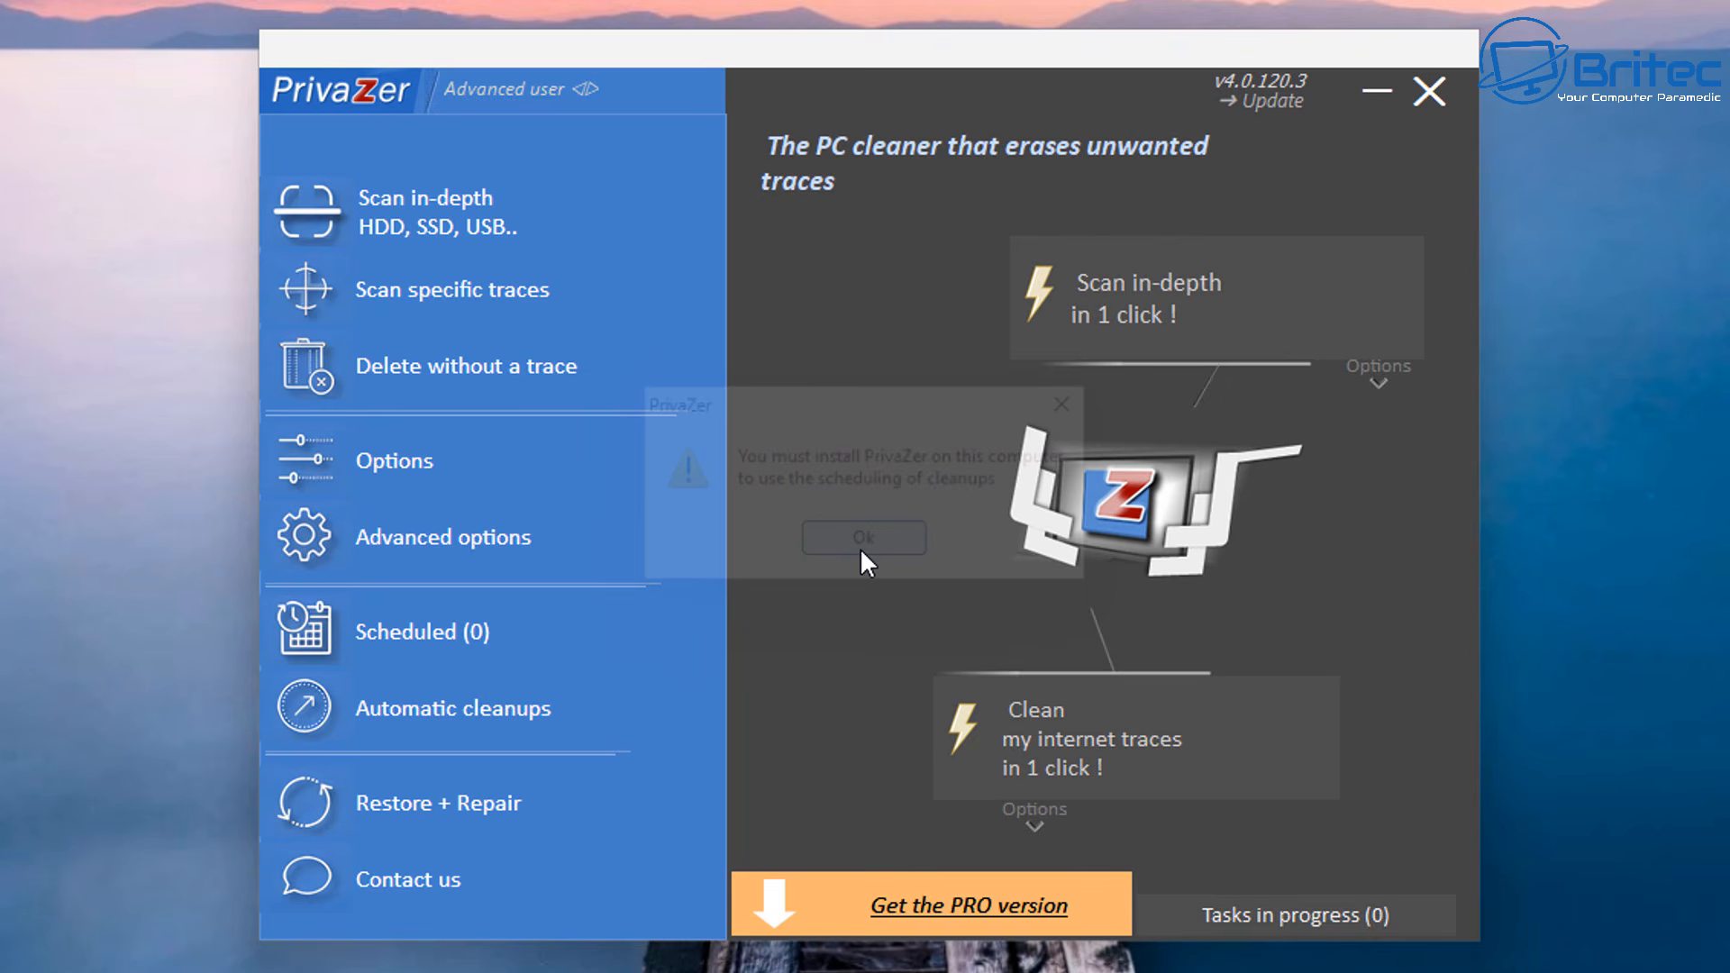
left_click(504, 743)
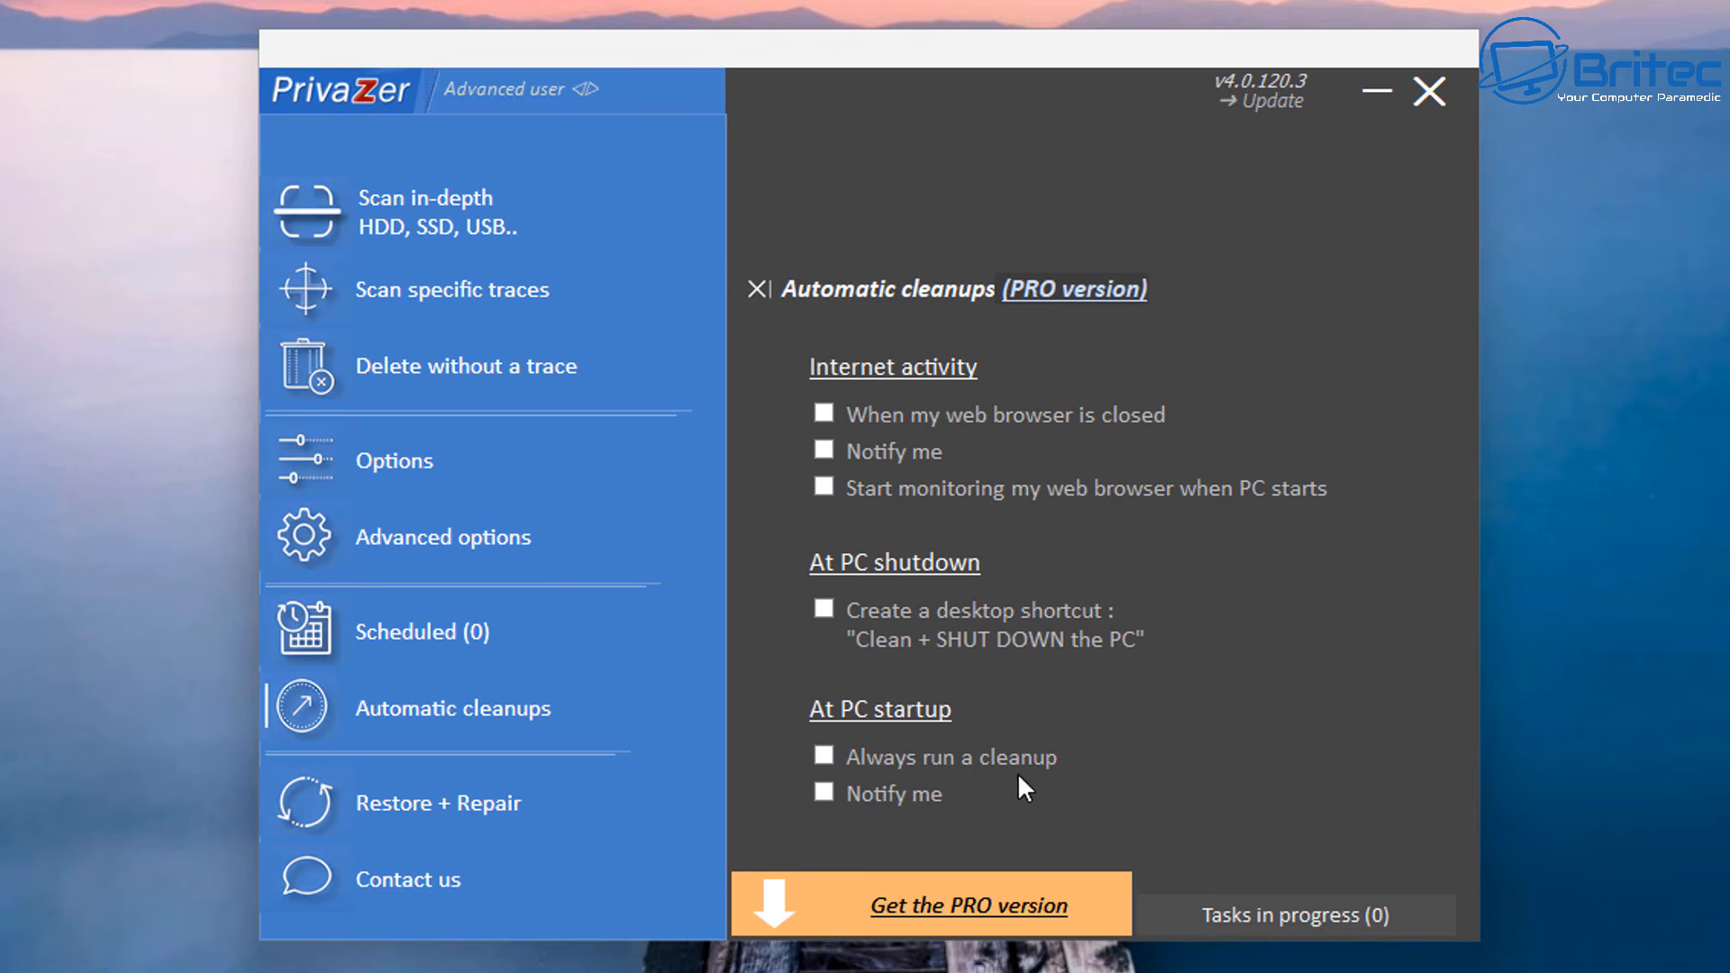
left_click(373, 821)
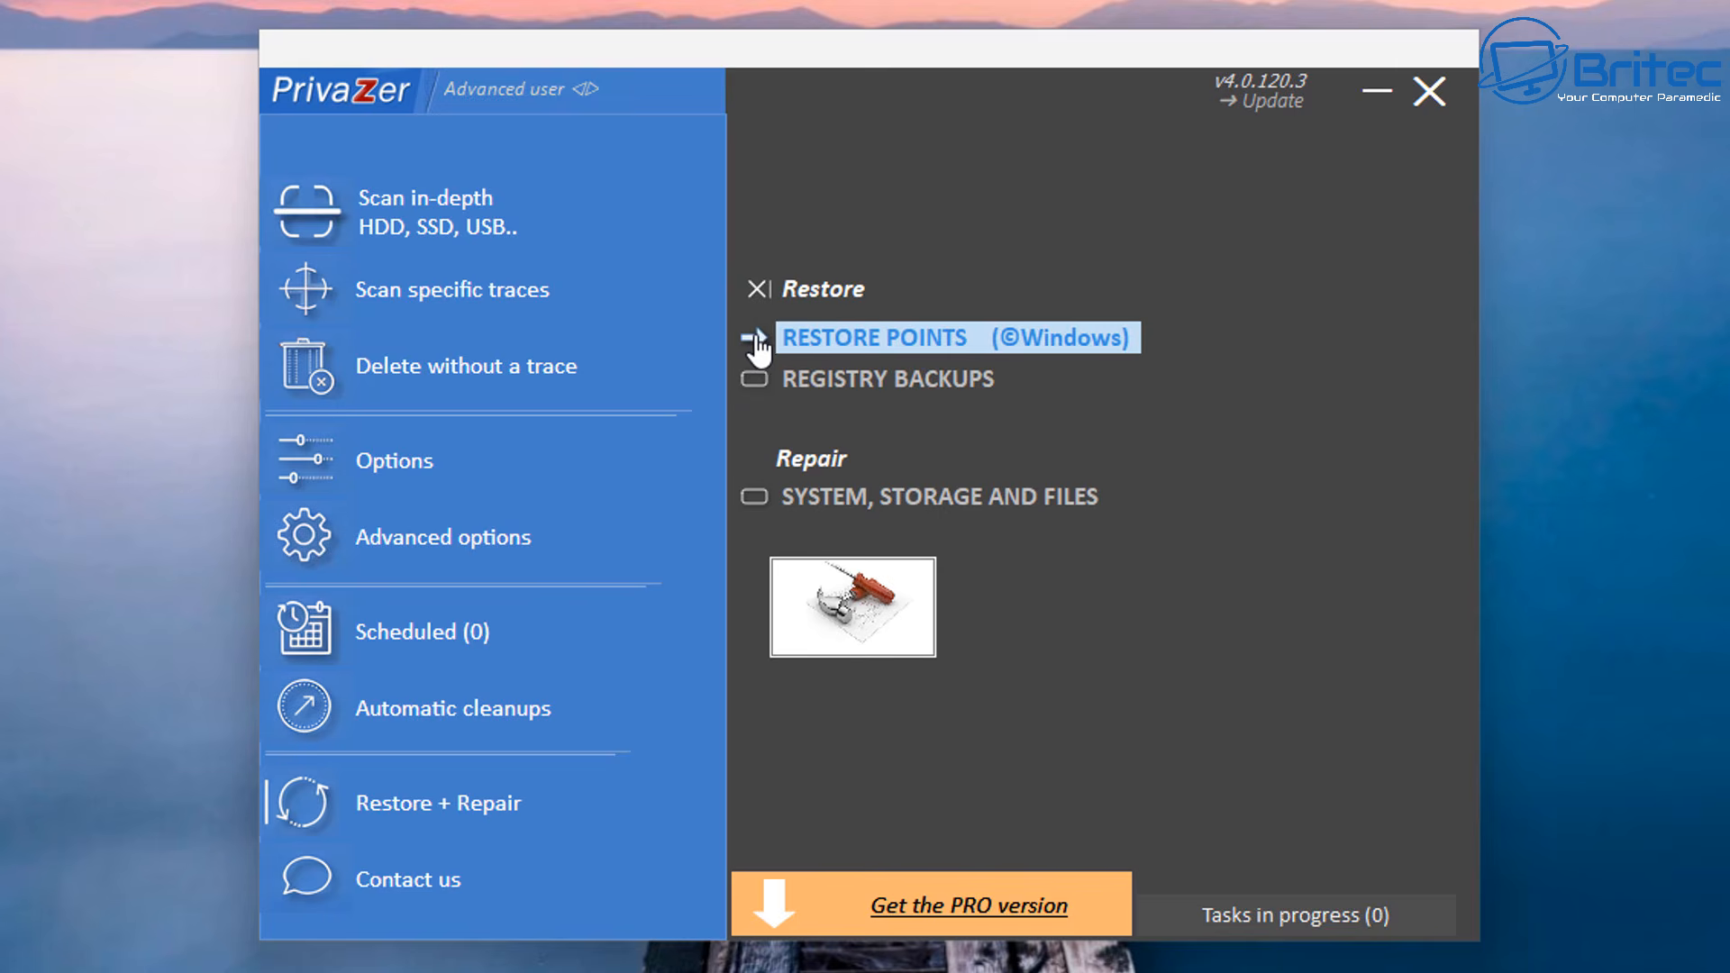
left_click(466, 366)
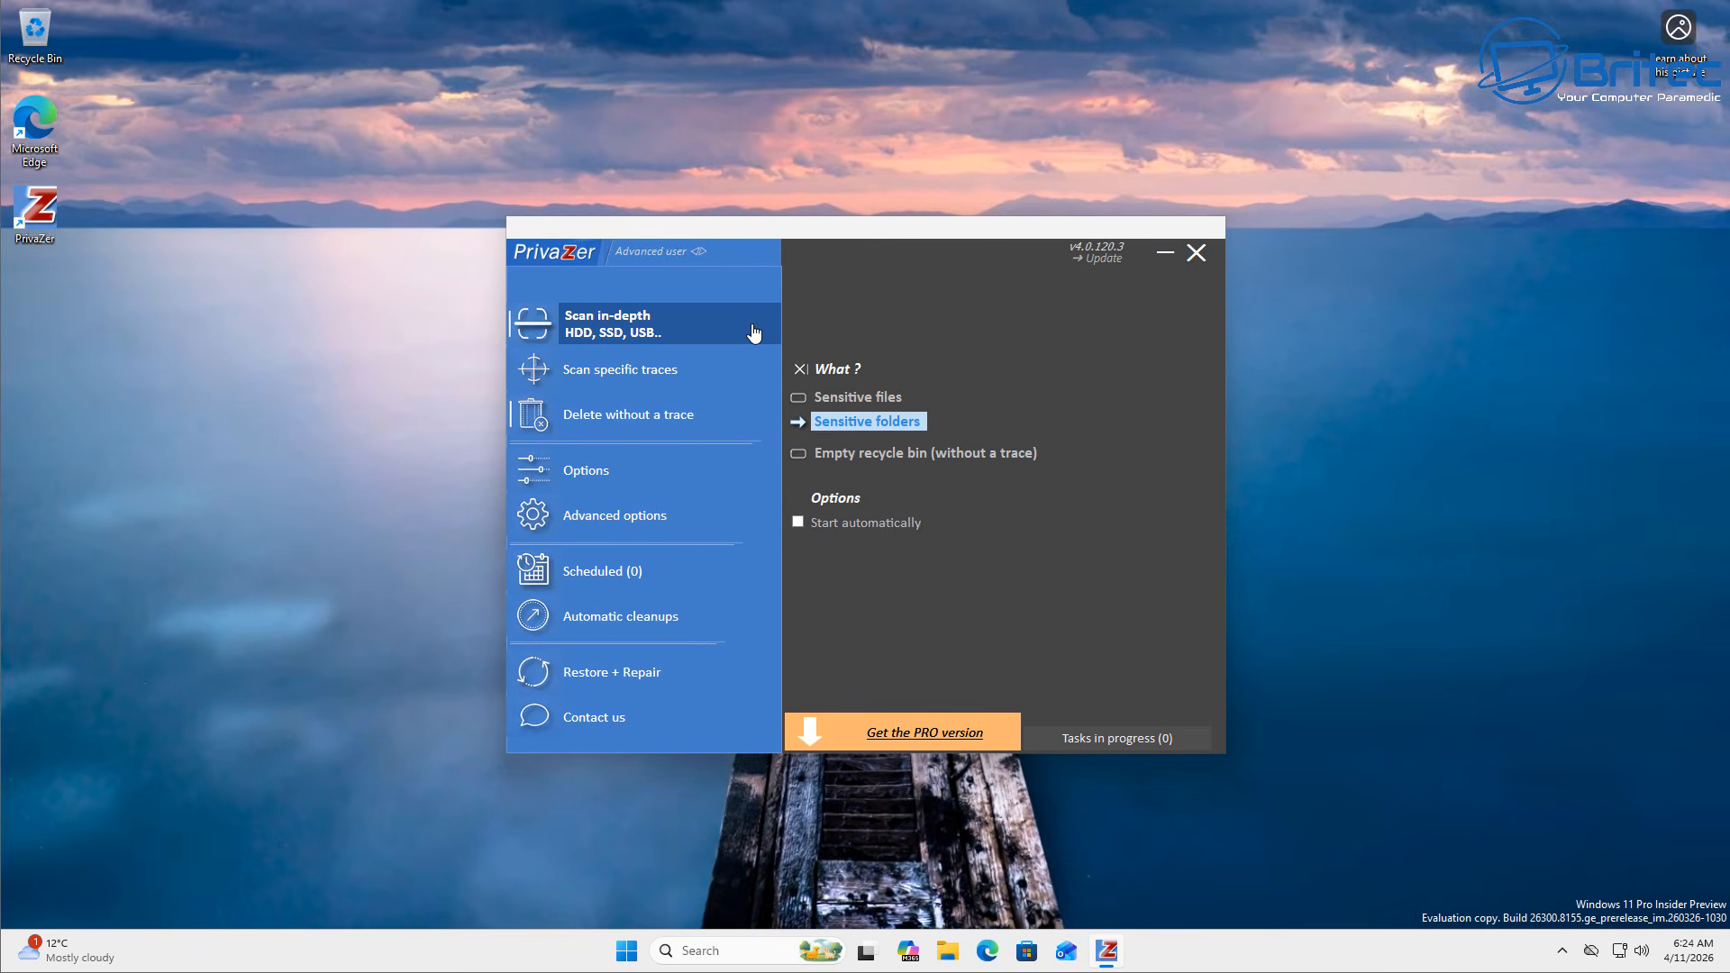
left_click(1194, 255)
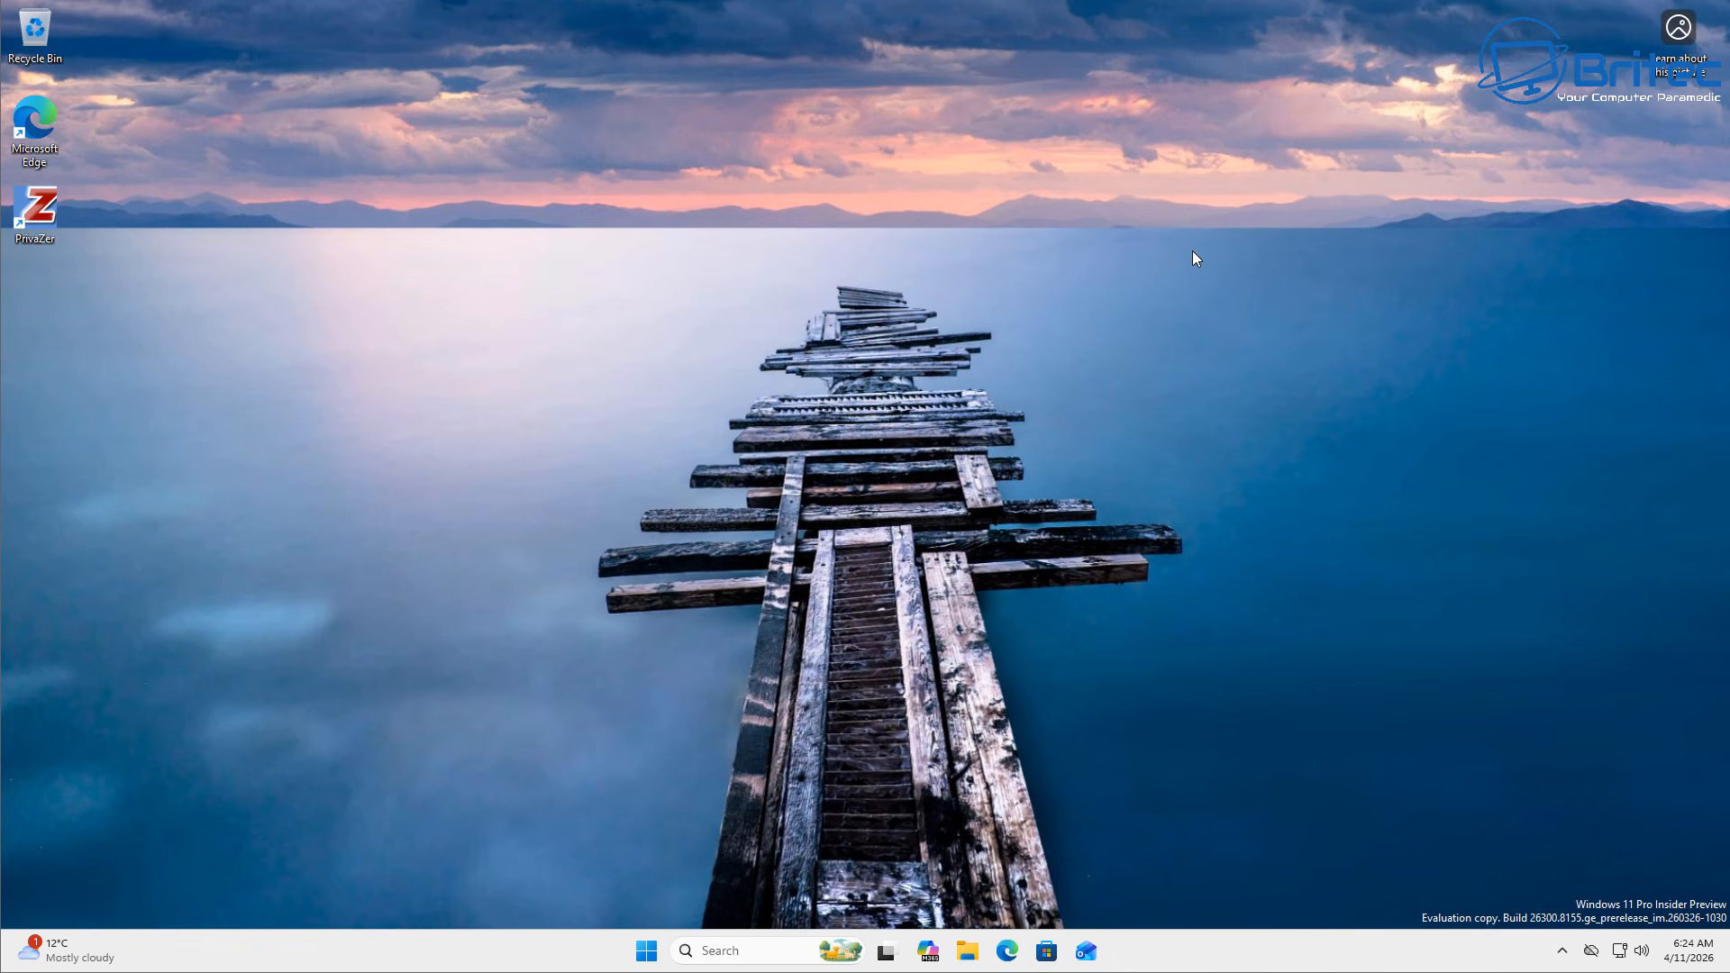